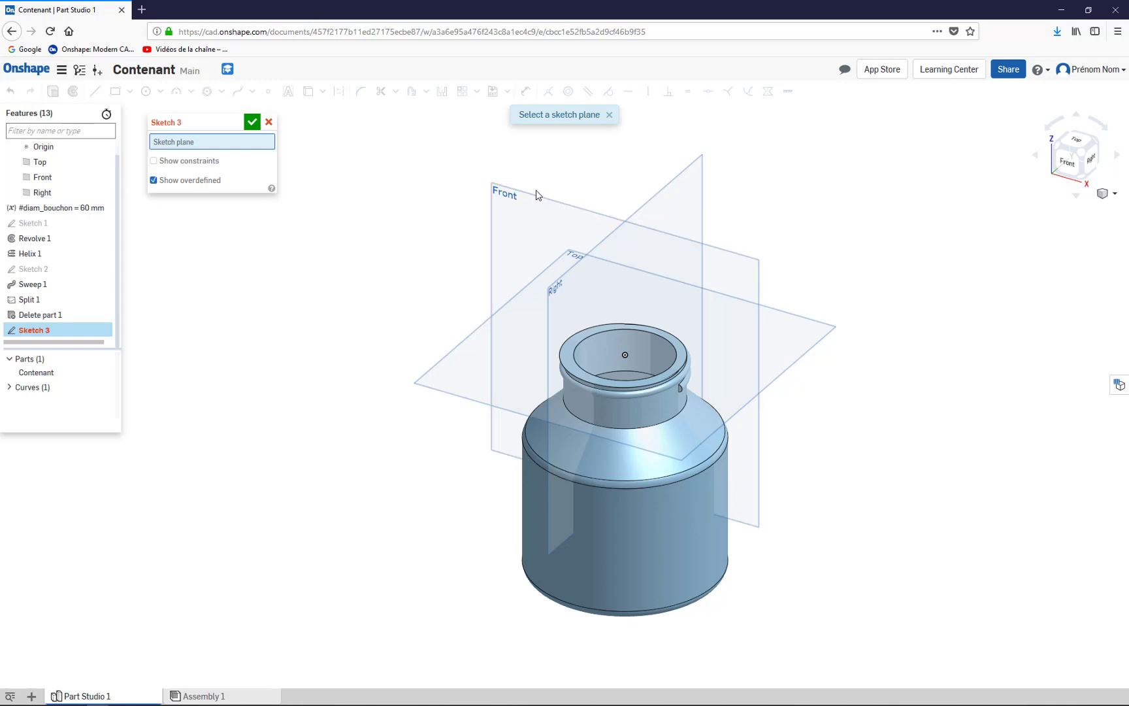
# Step: On the Front plane, sketch a closed L-shaped cap profile above the jar, about 40 mm wide and 27 mm tall, ending on the vertical centre axis
pyautogui.click(536, 195)
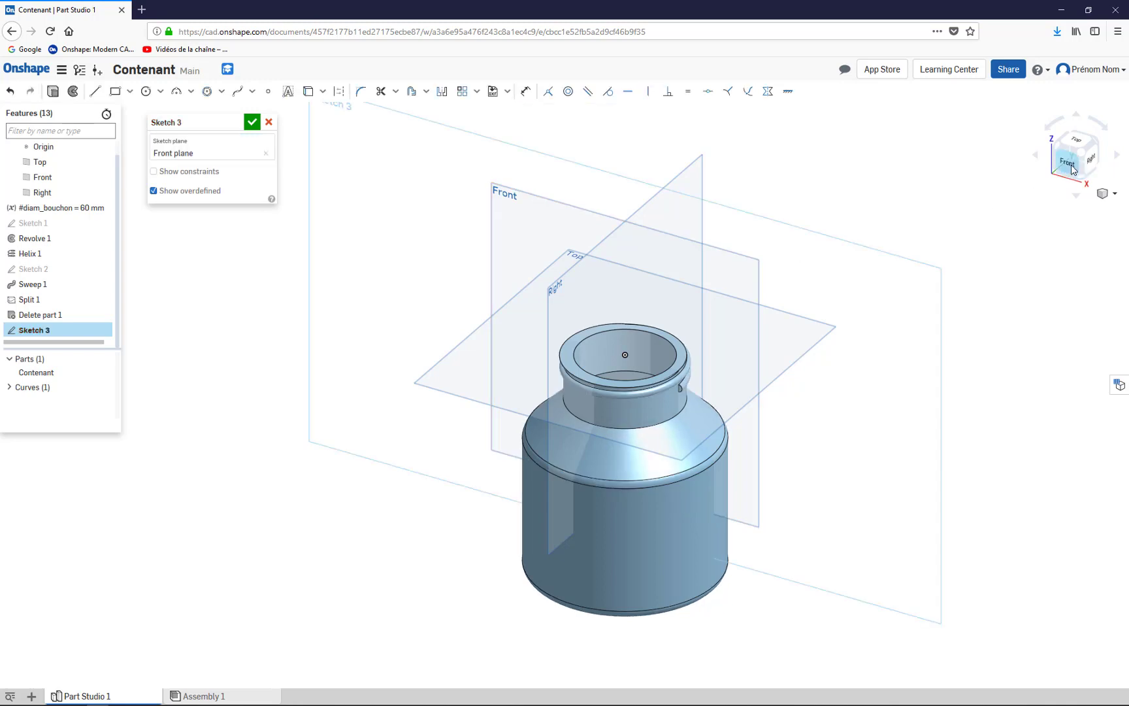
pyautogui.click(1062, 176)
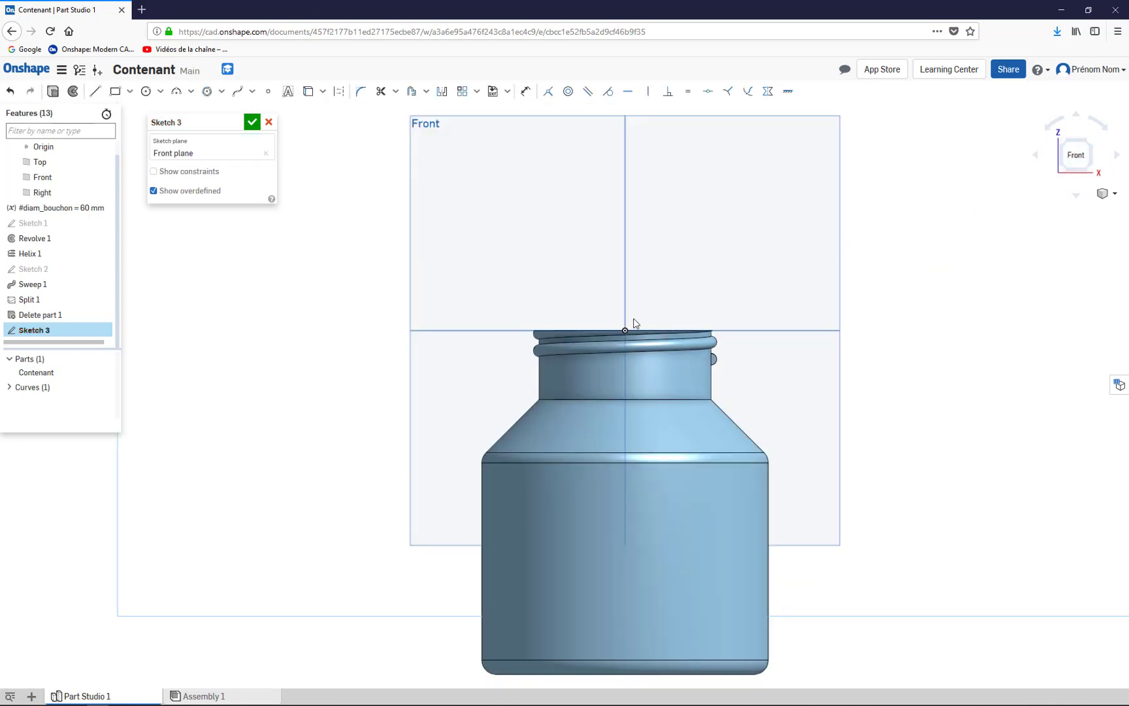
pyautogui.click(96, 92)
pyautogui.click(530, 309)
pyautogui.click(529, 248)
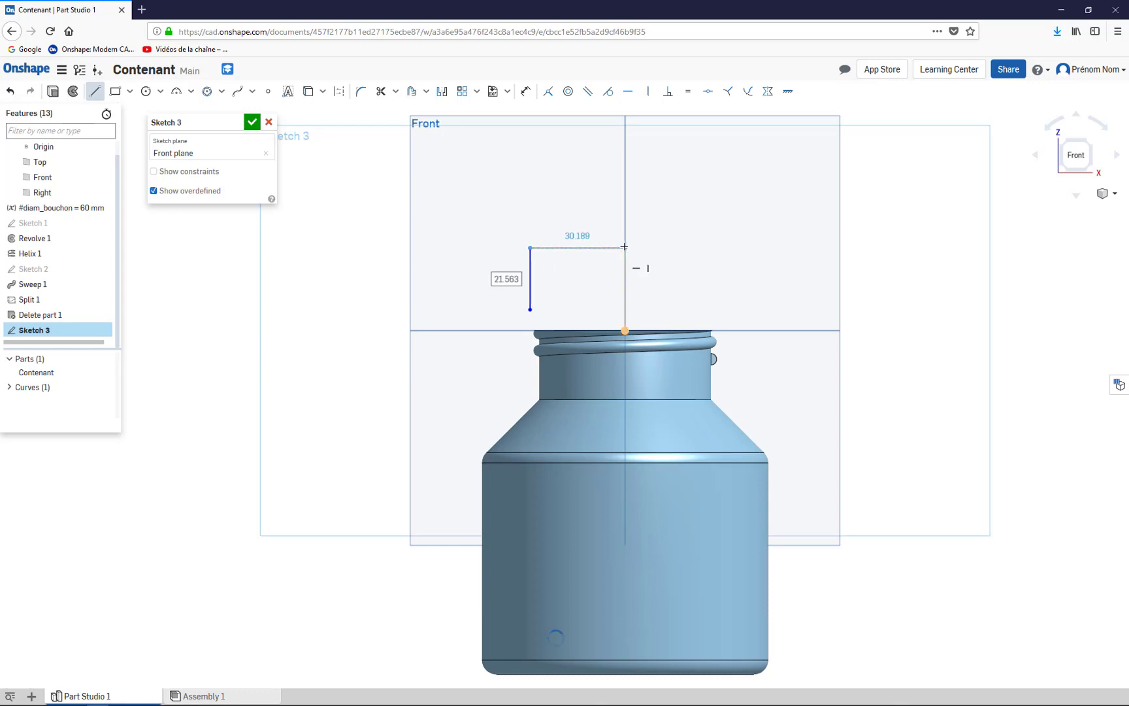
pyautogui.click(625, 246)
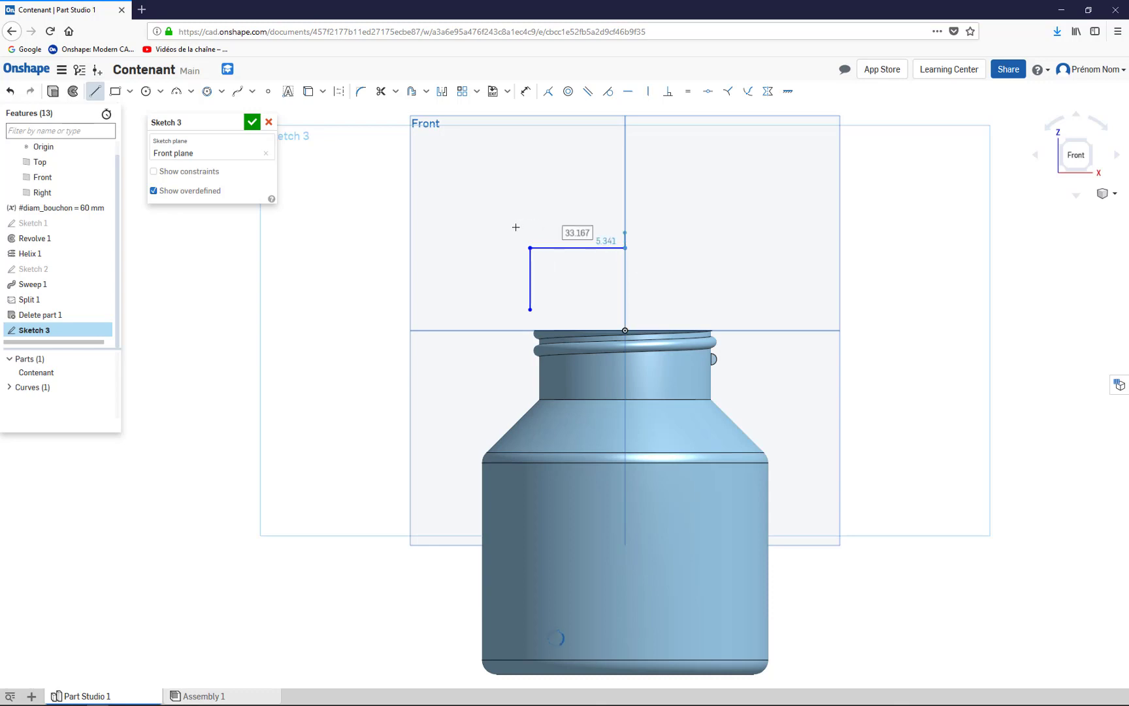
pyautogui.click(625, 233)
pyautogui.click(511, 234)
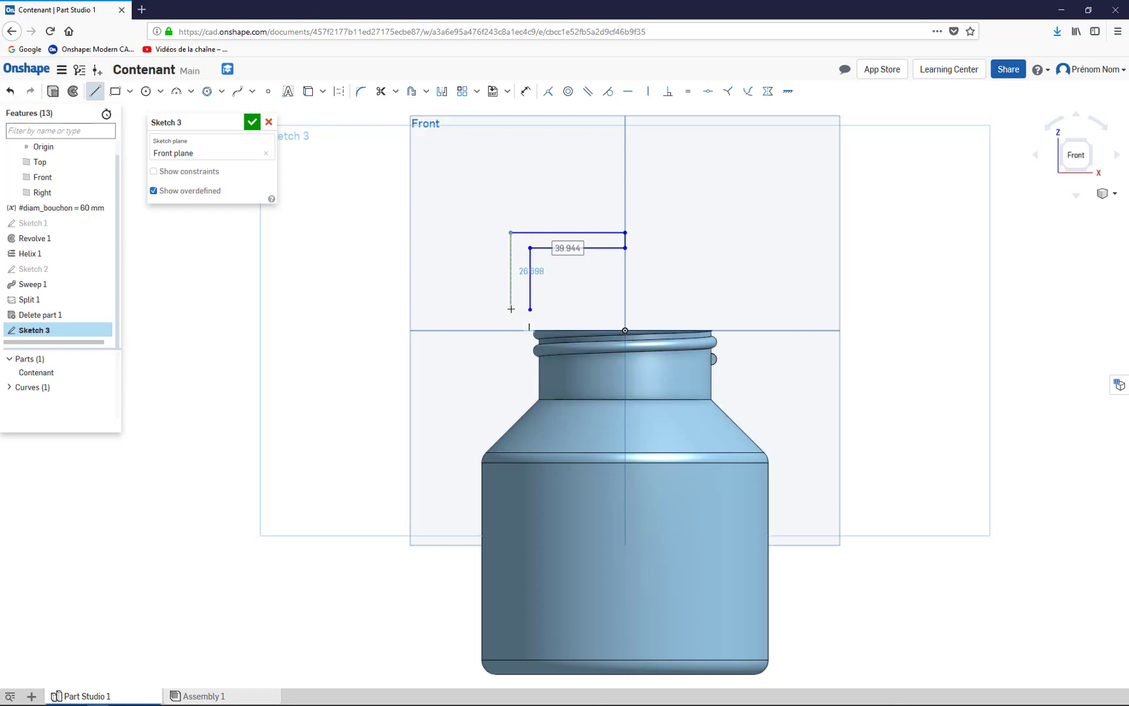
pyautogui.click(511, 308)
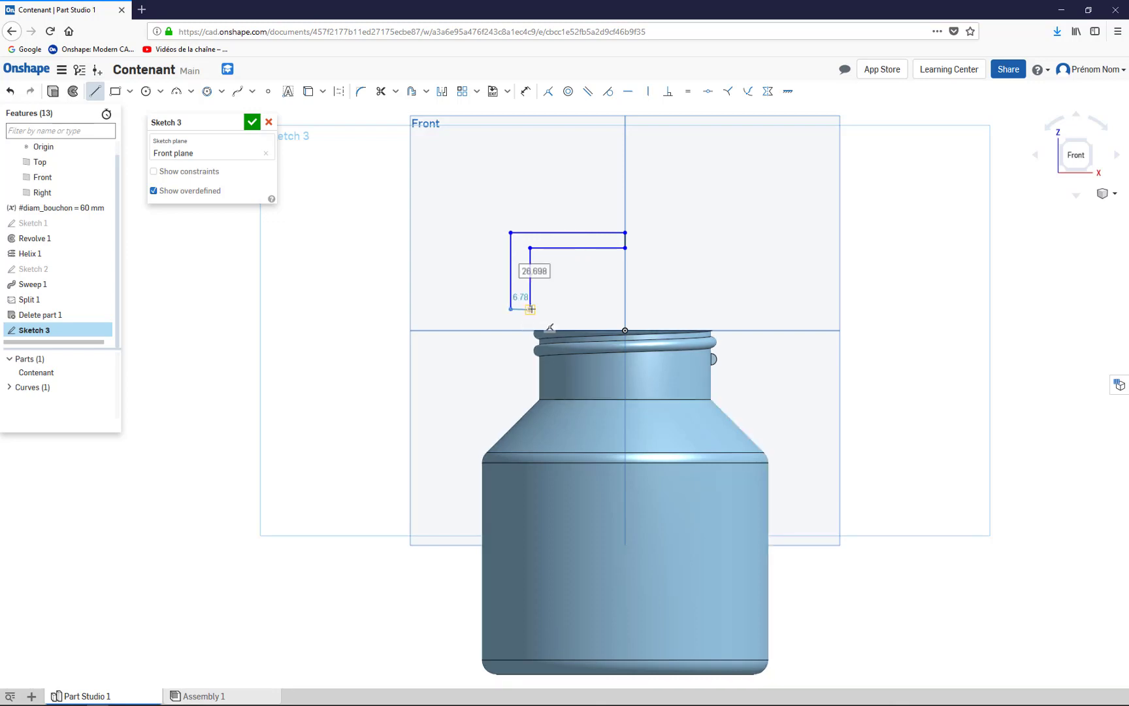
pyautogui.click(530, 308)
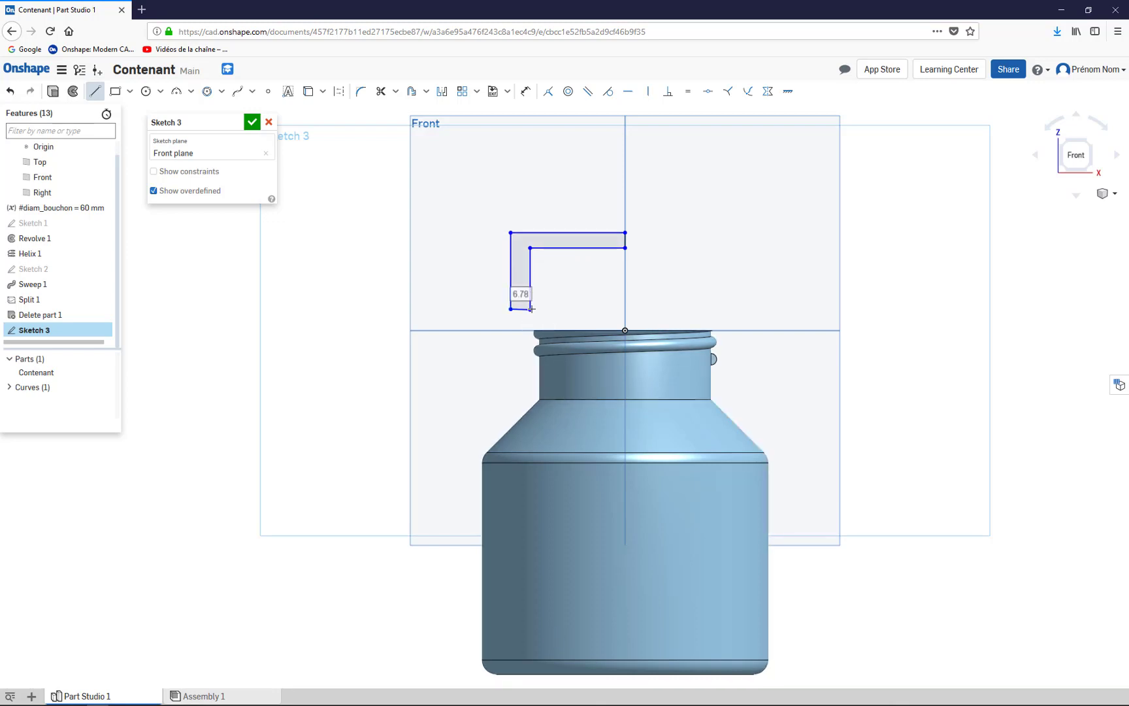
pyautogui.click(95, 91)
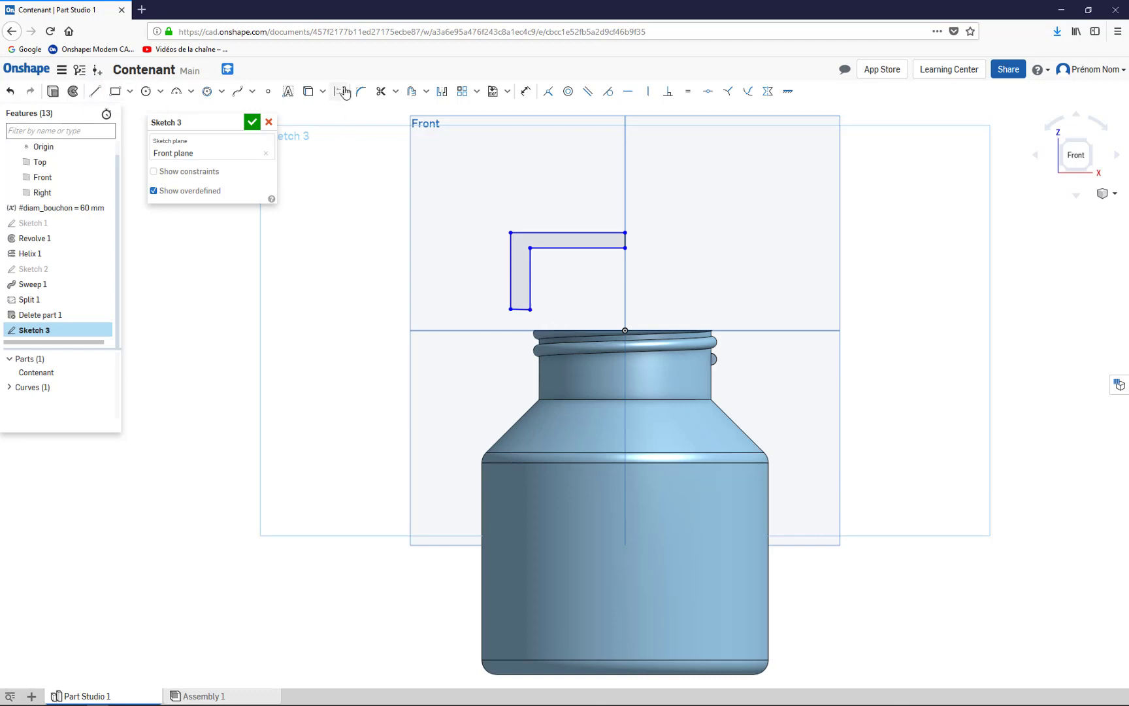
# Step: Draw a vertical construction line about 66 mm long upward from the origin
pyautogui.click(338, 92)
pyautogui.click(95, 91)
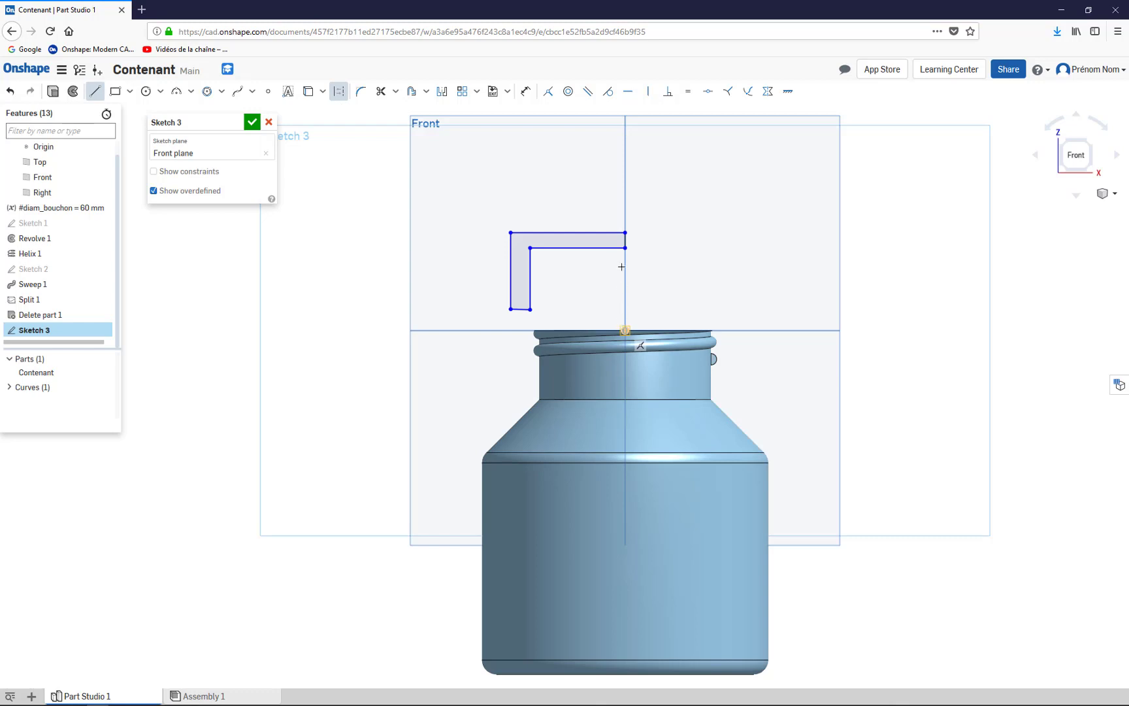
pyautogui.click(625, 330)
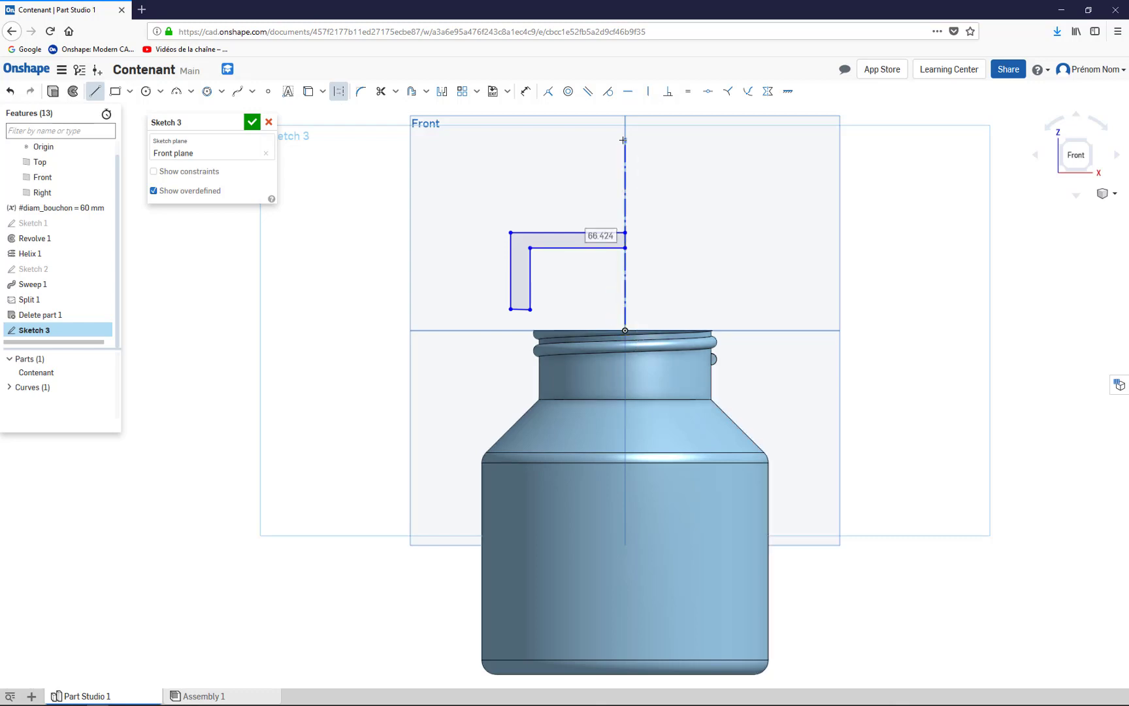
pyautogui.click(625, 140)
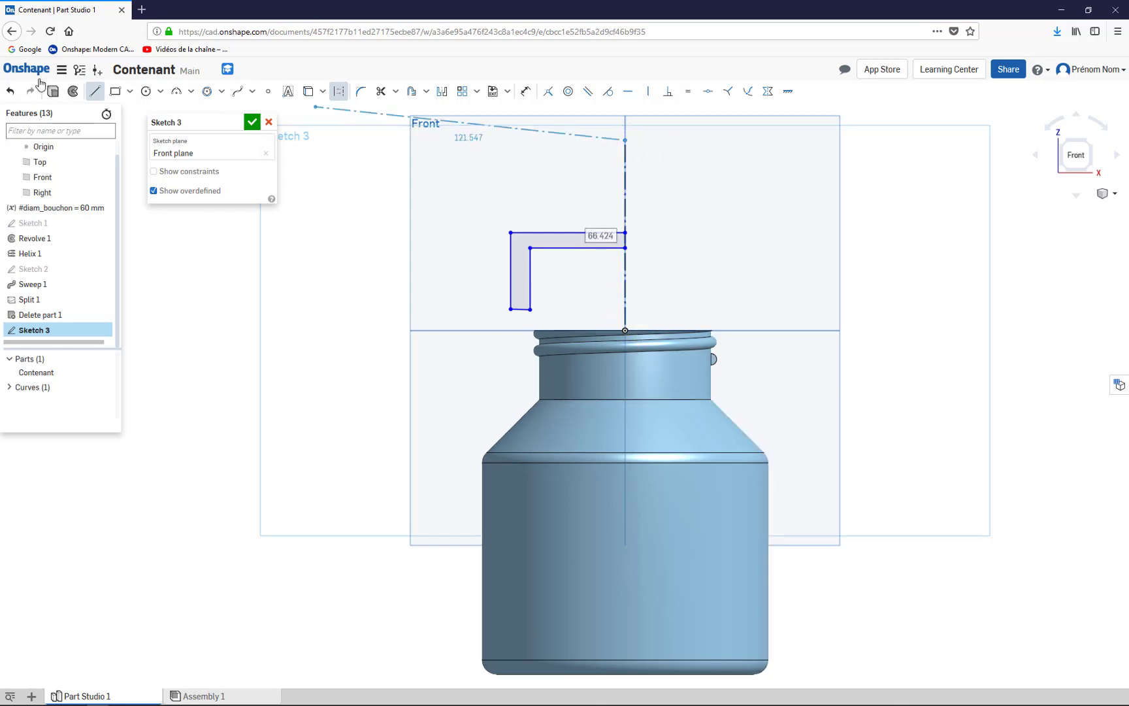
pyautogui.click(94, 91)
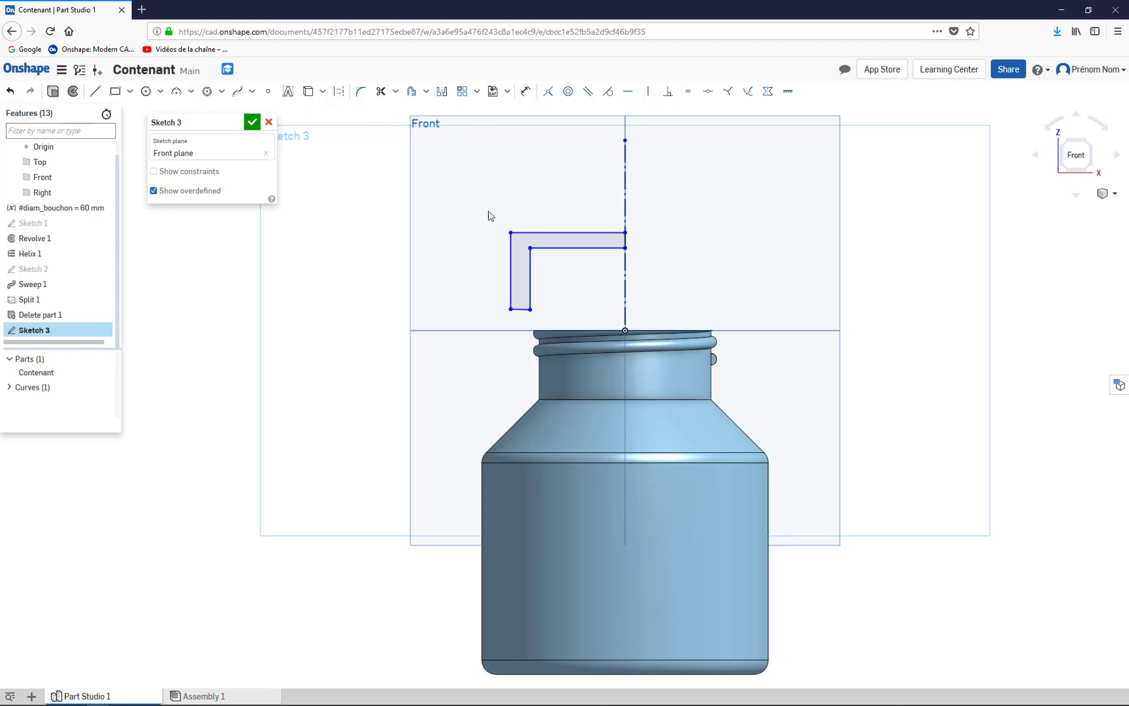
# Step: Apply a horizontal constraint to the short bottom edge of the L-shaped profile
pyautogui.click(648, 91)
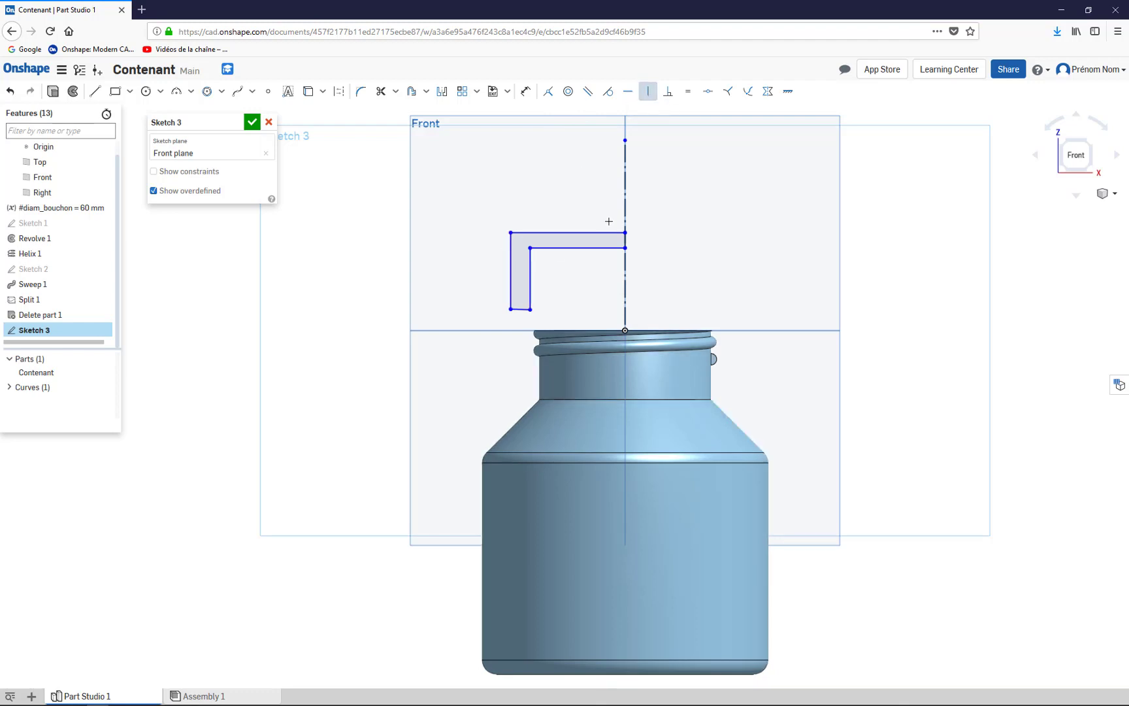
pyautogui.scroll(2, 621, 244)
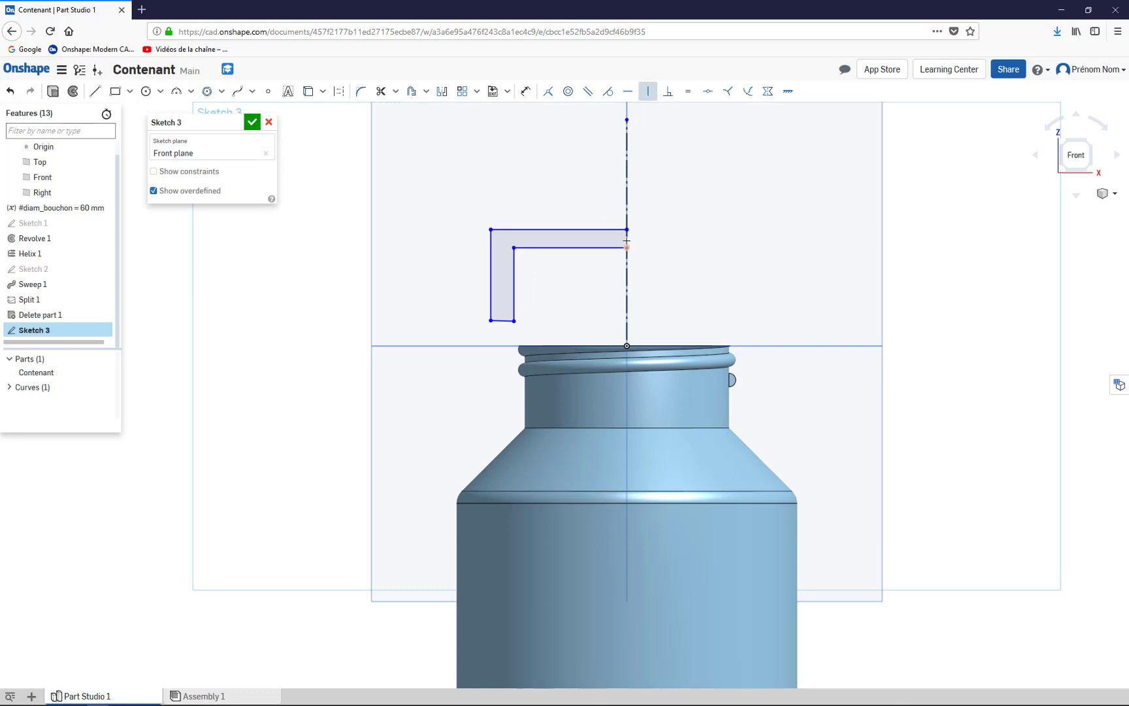
pyautogui.click(628, 92)
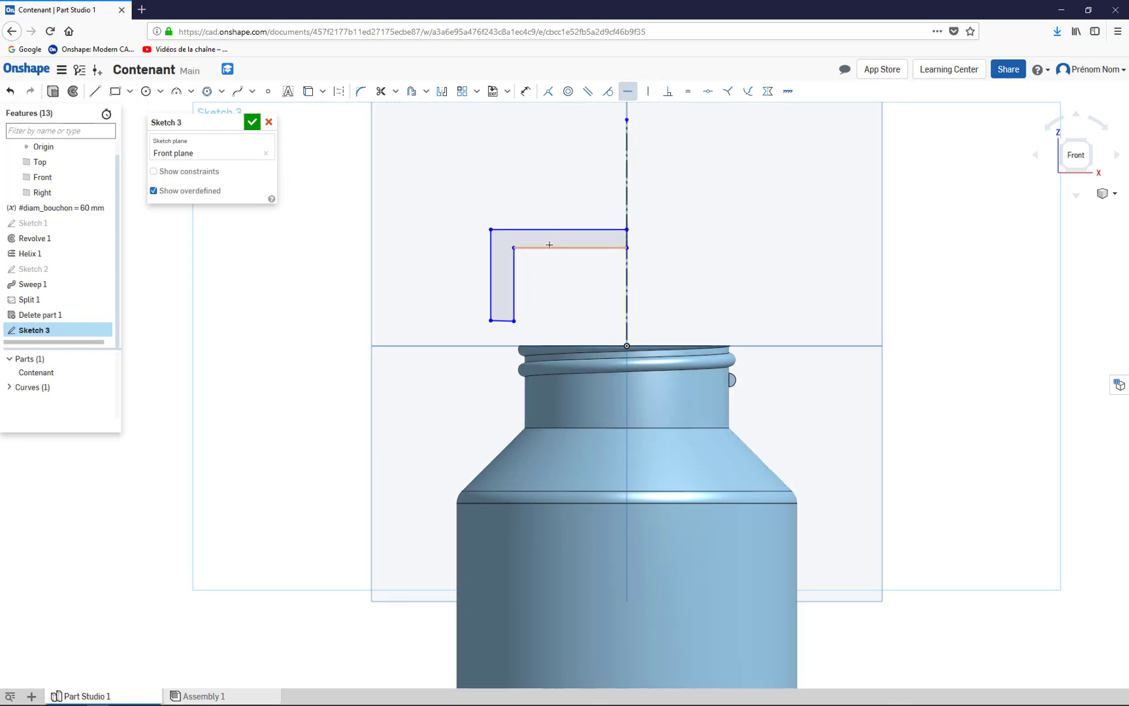
pyautogui.click(501, 320)
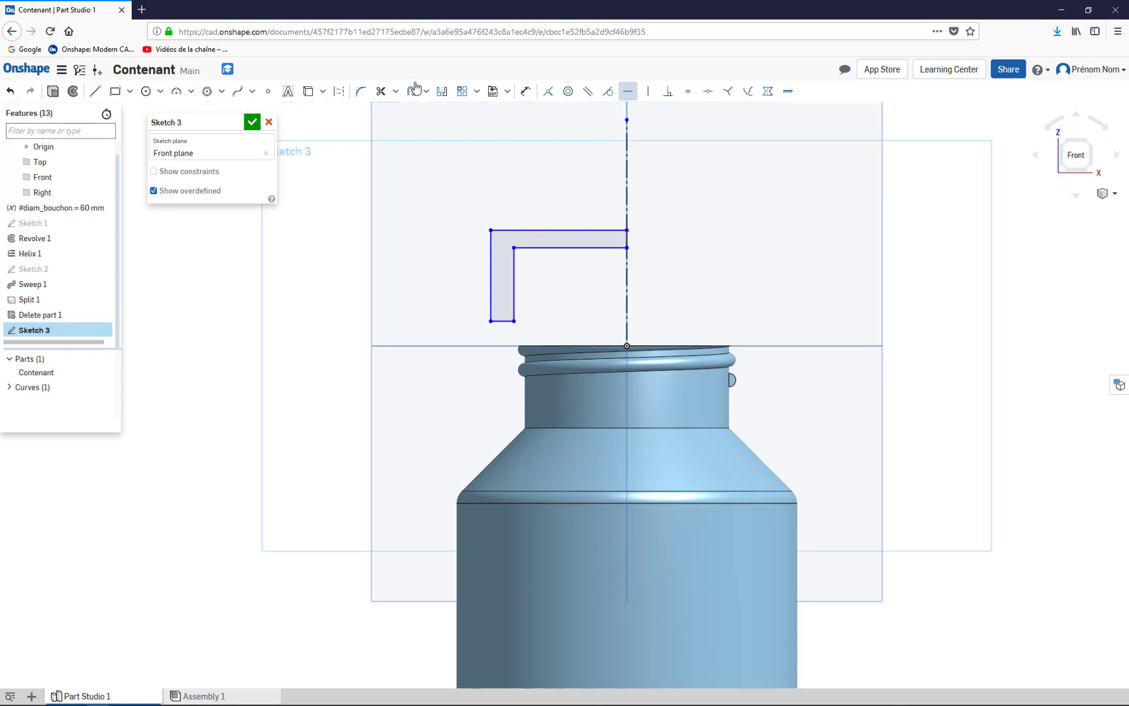
# Step: Dimension the profile's inner vertical edge to 15 mm
pyautogui.click(527, 94)
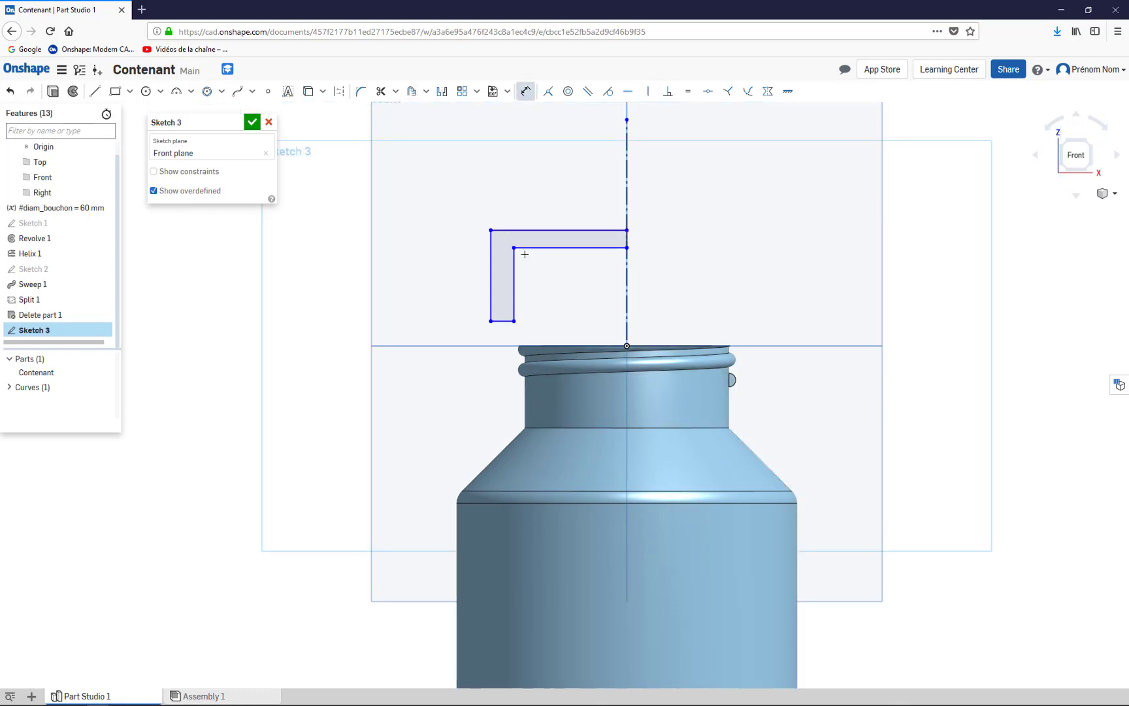
pyautogui.click(515, 292)
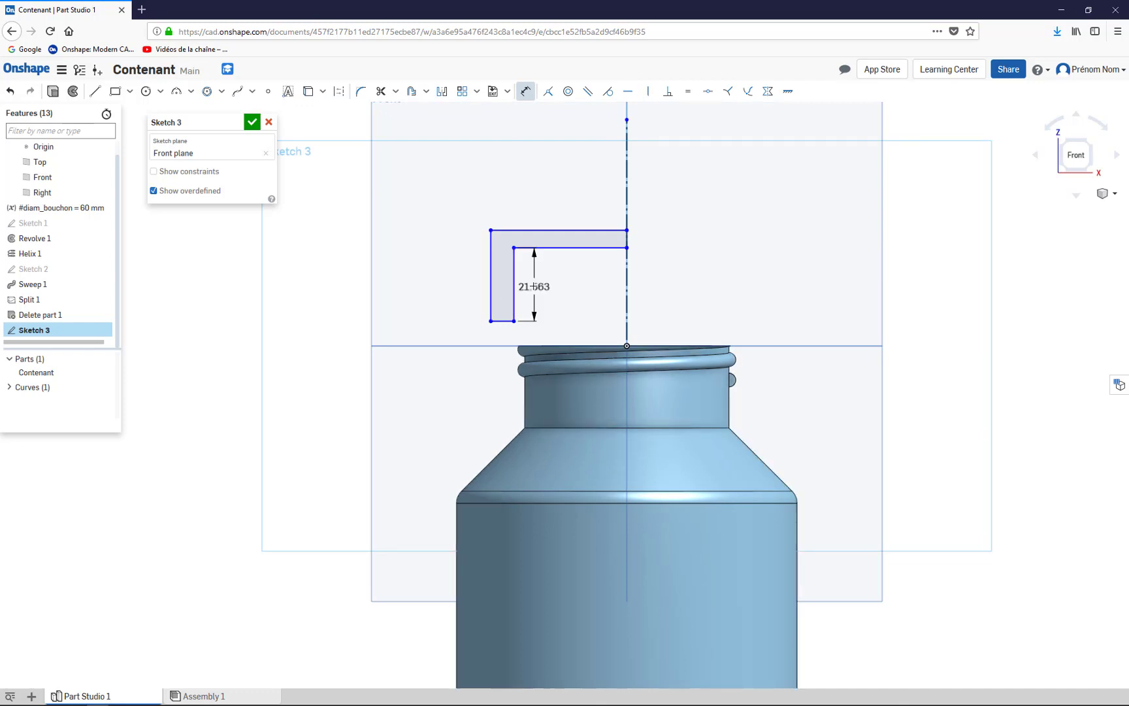
pyautogui.click(535, 288)
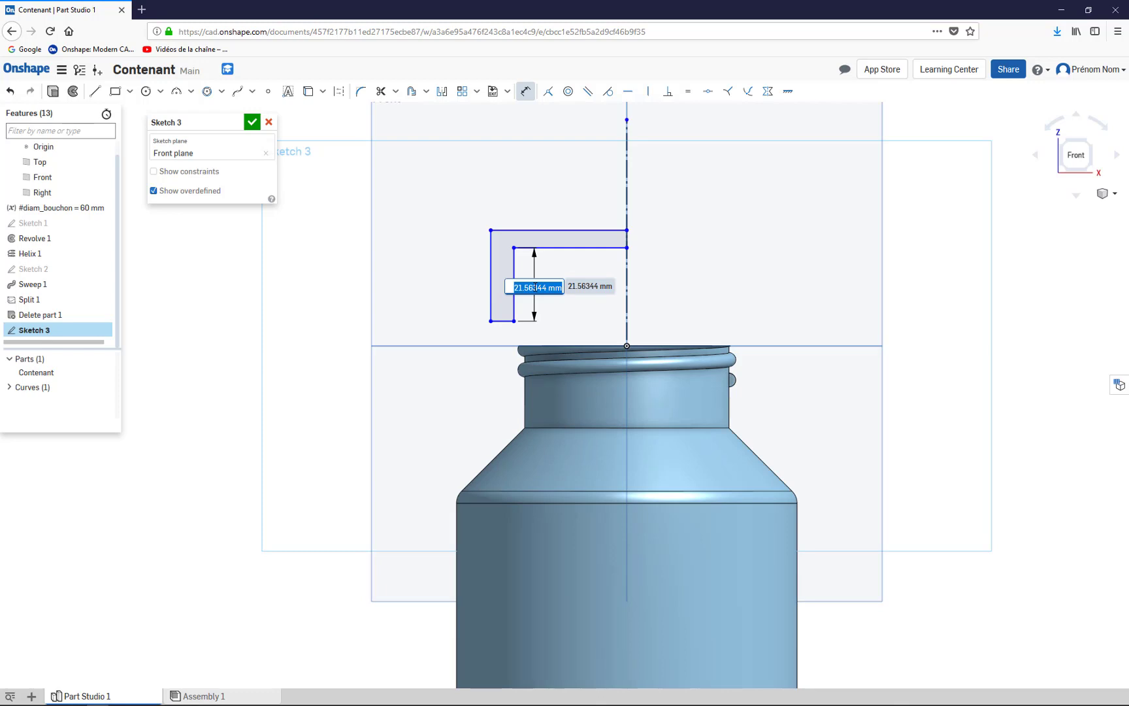
pyautogui.write('1')
pyautogui.press('BackSpace')
pyautogui.press('Return')
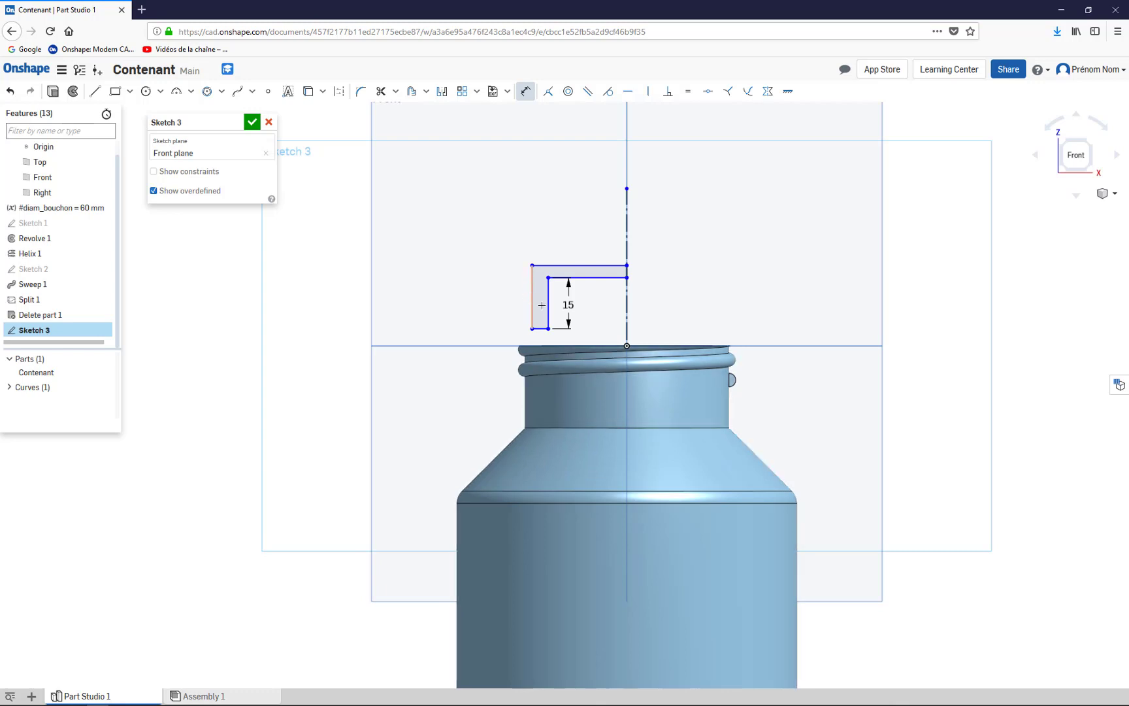
# Step: Dimension the profile's side wall thickness to 5 mm and its top thickness to 3 mm
pyautogui.click(532, 304)
pyautogui.click(482, 303)
pyautogui.write('5')
pyautogui.press('Return')
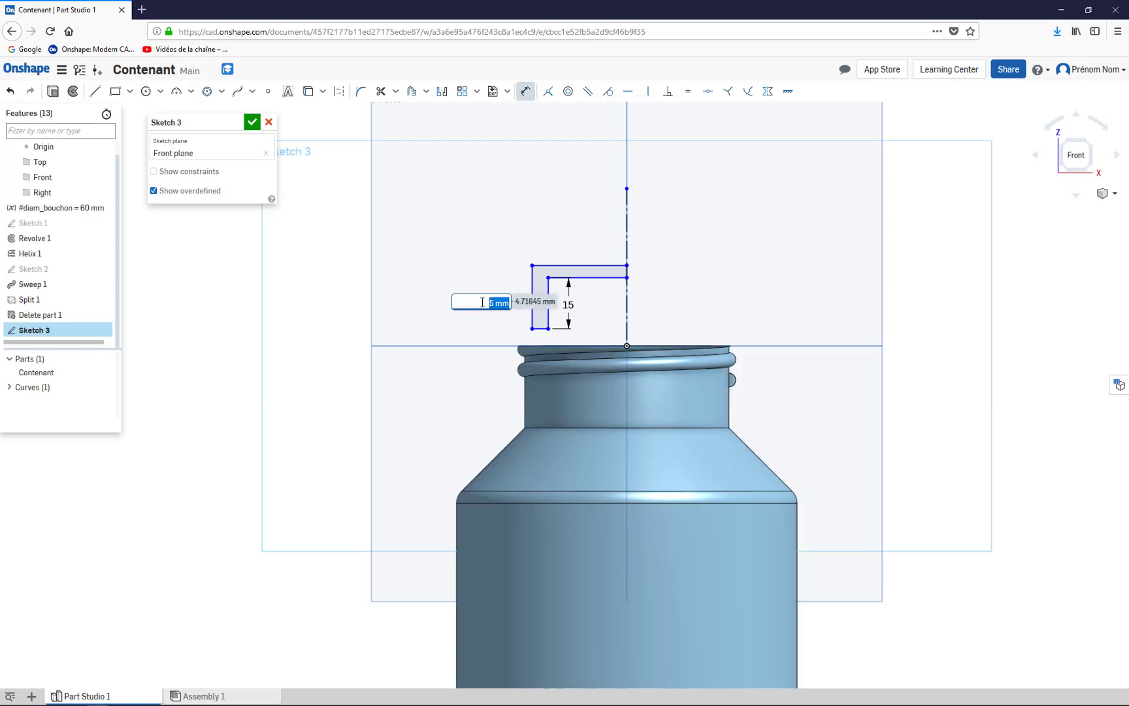
pyautogui.click(592, 265)
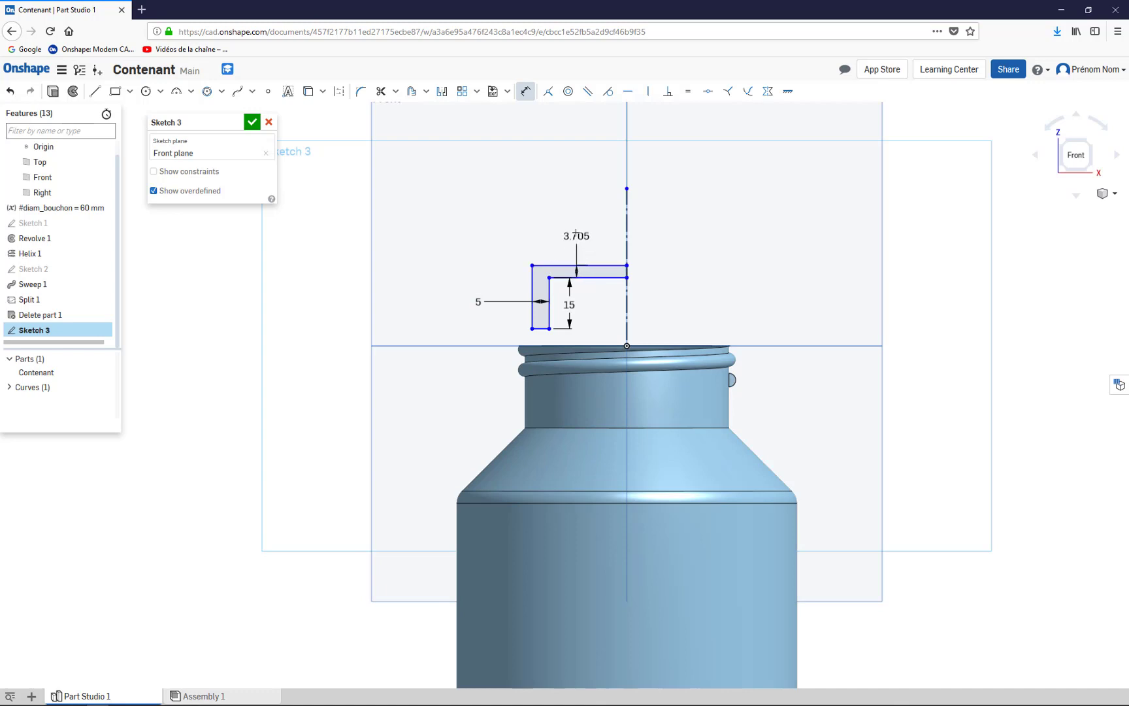
pyautogui.click(577, 233)
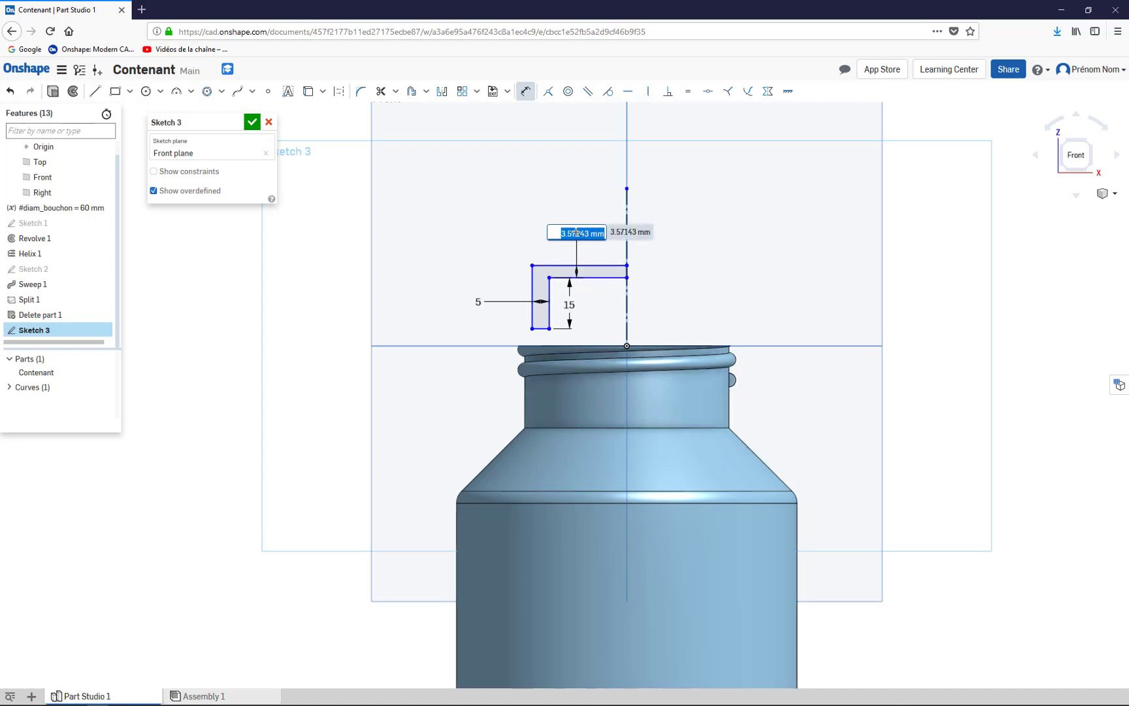
pyautogui.write('3')
pyautogui.press('Return')
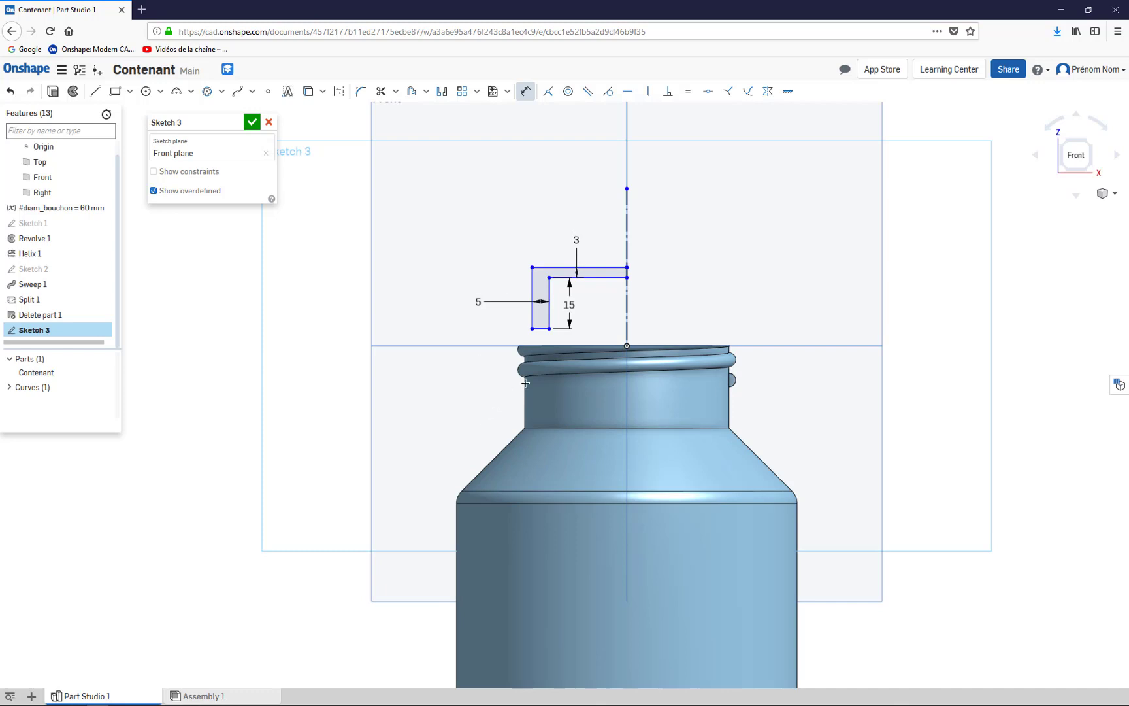
# Step: Dimension the distance from the inner vertical edge to the construction axis as #diam_bouchon / 2 + 1mm and finish the sketch
pyautogui.click(478, 301)
pyautogui.click(566, 314)
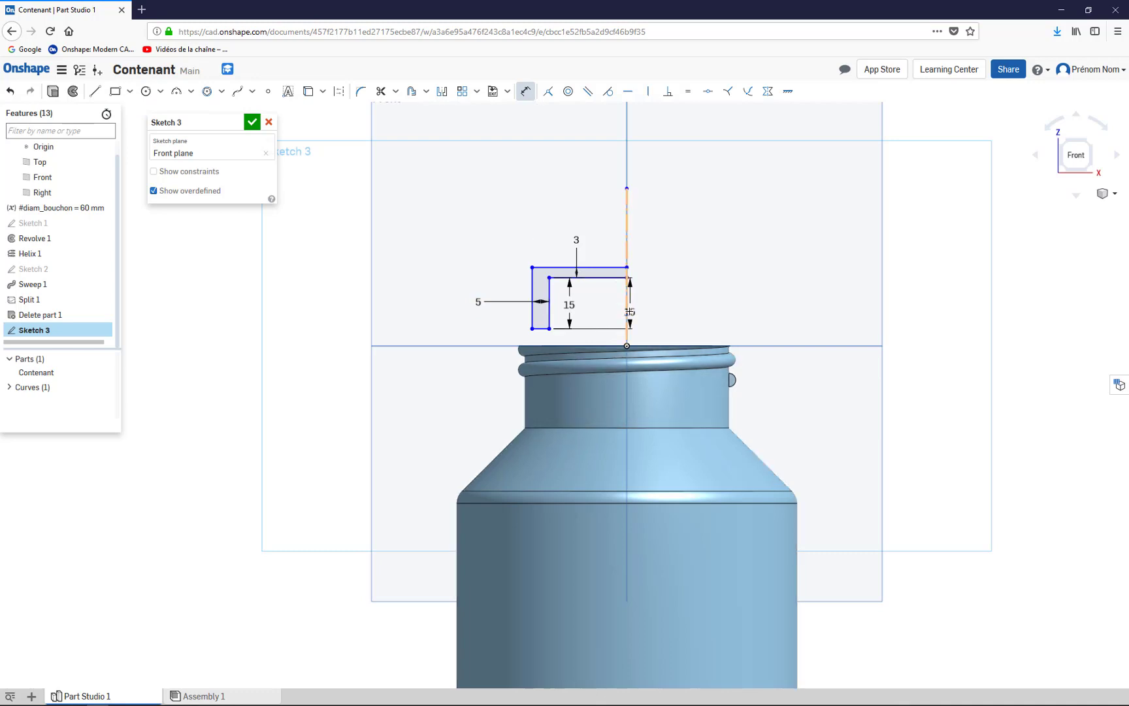
pyautogui.click(627, 312)
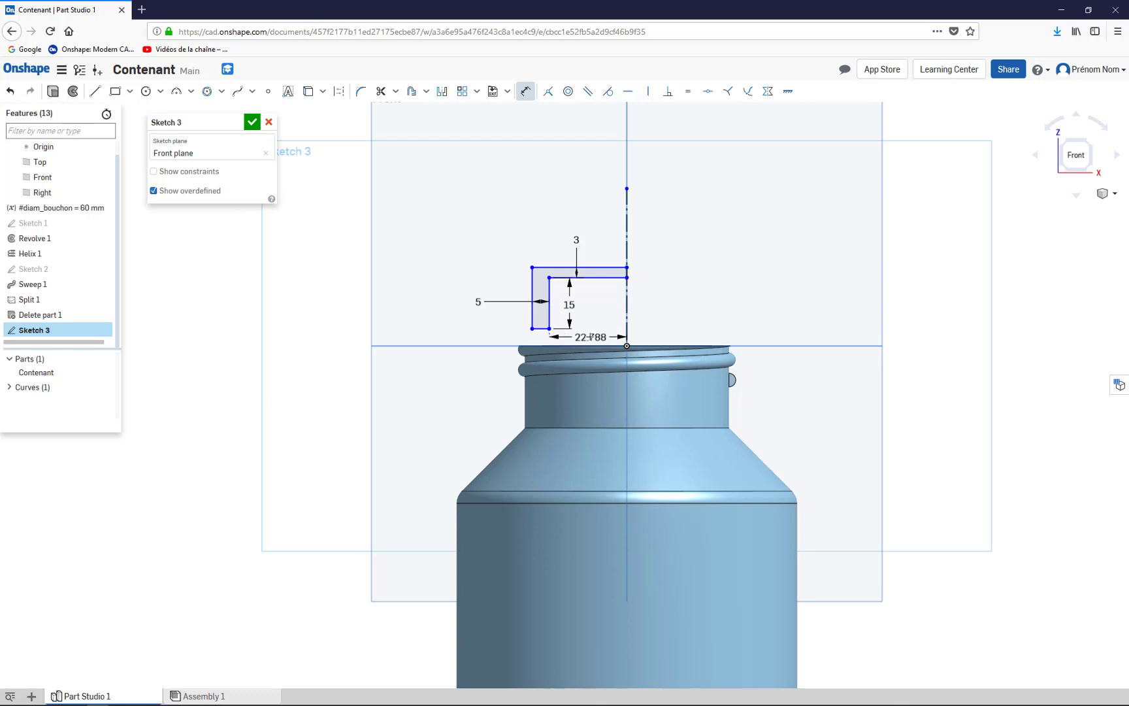
pyautogui.click(591, 336)
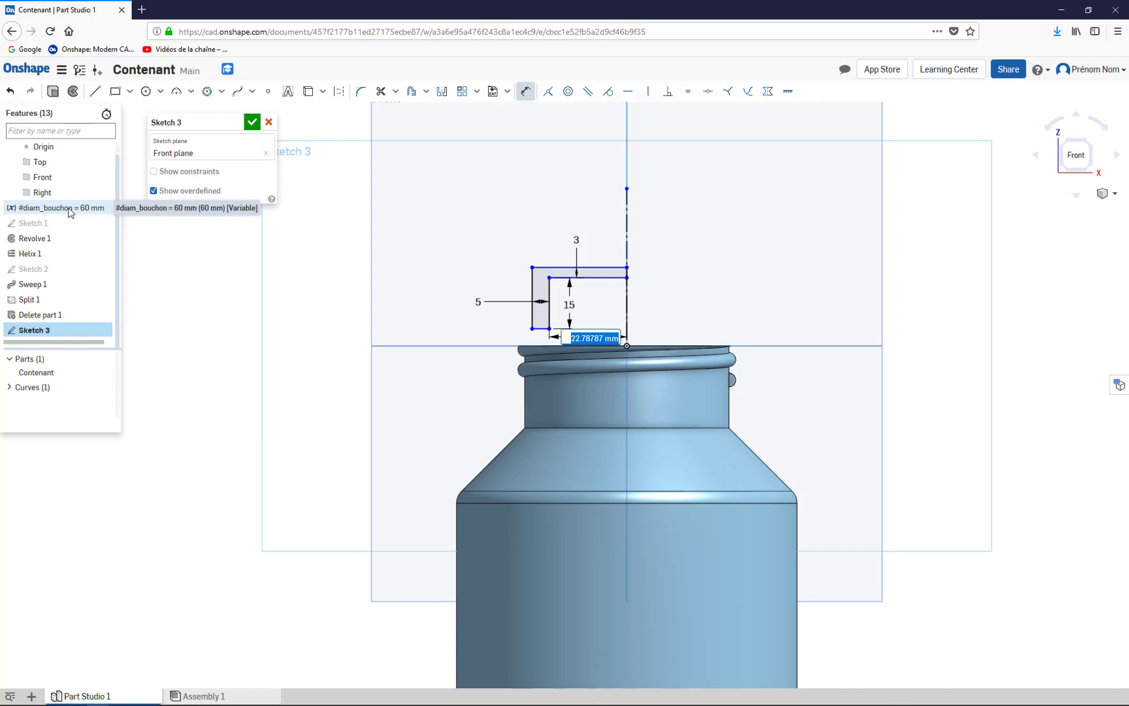
pyautogui.press('BackSpace')
pyautogui.write('#diam_')
pyautogui.write('bouchon')
pyautogui.write(' /')
pyautogui.write(' 2')
pyautogui.write(' + ')
pyautogui.write('1mm')
pyautogui.press('Return')
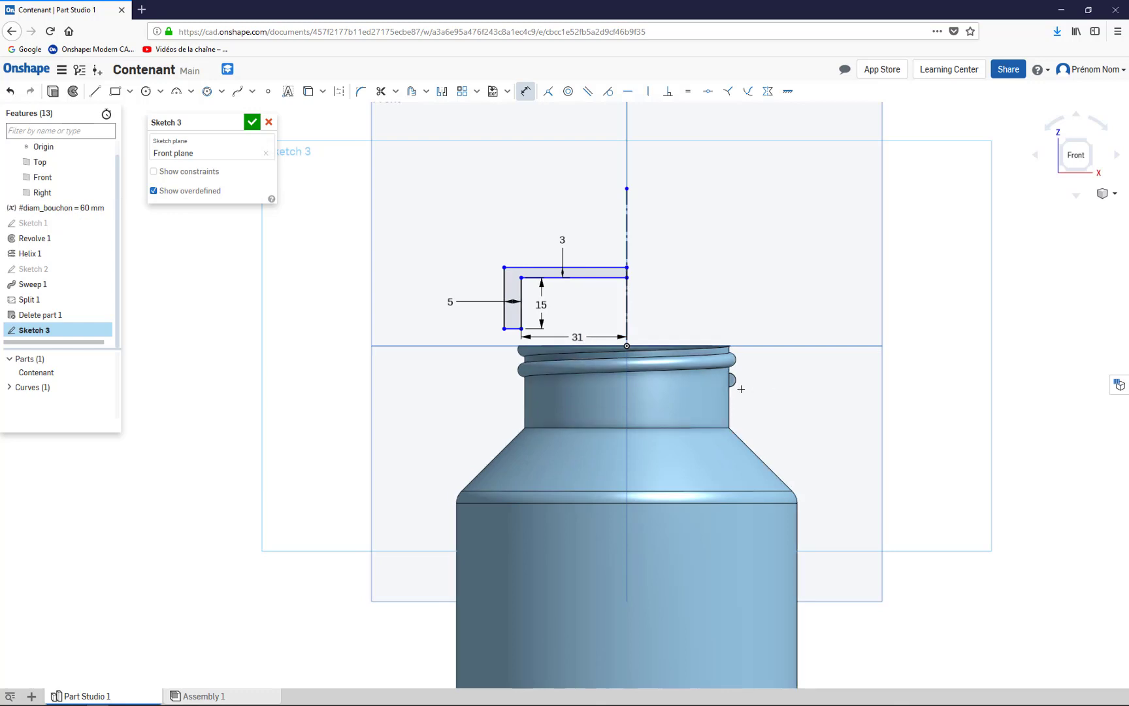
pyautogui.click(252, 123)
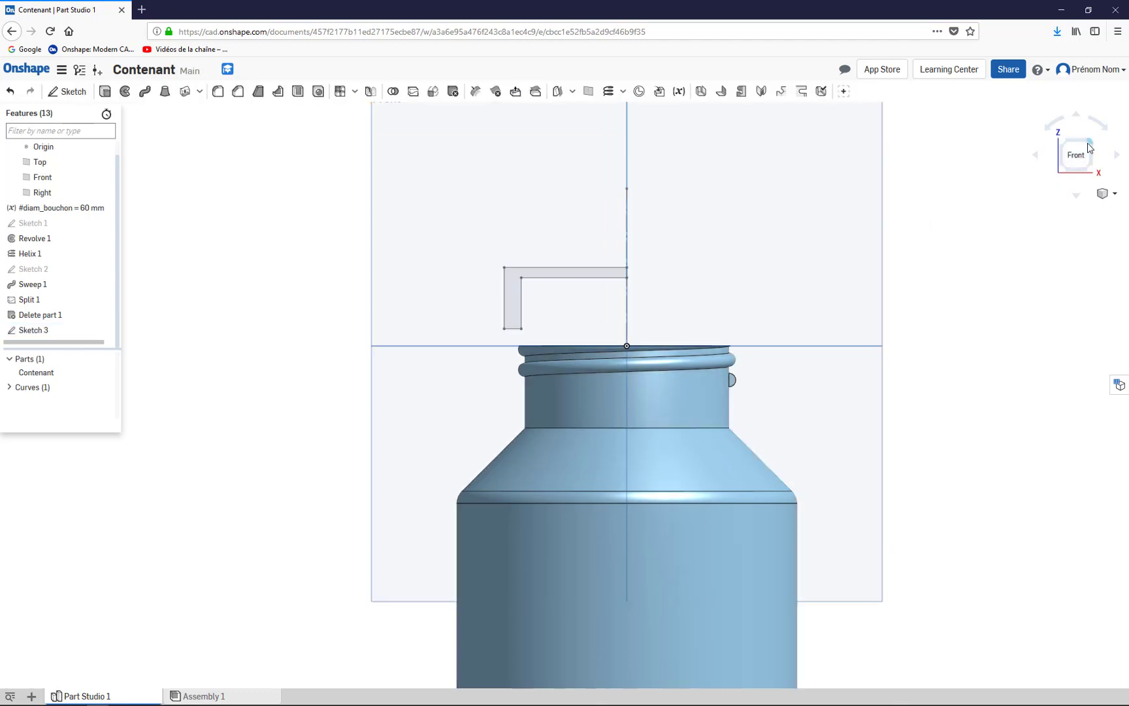
# Step: Revolve the L-shaped profile a full turn around the construction line as a new solid part
pyautogui.click(1086, 149)
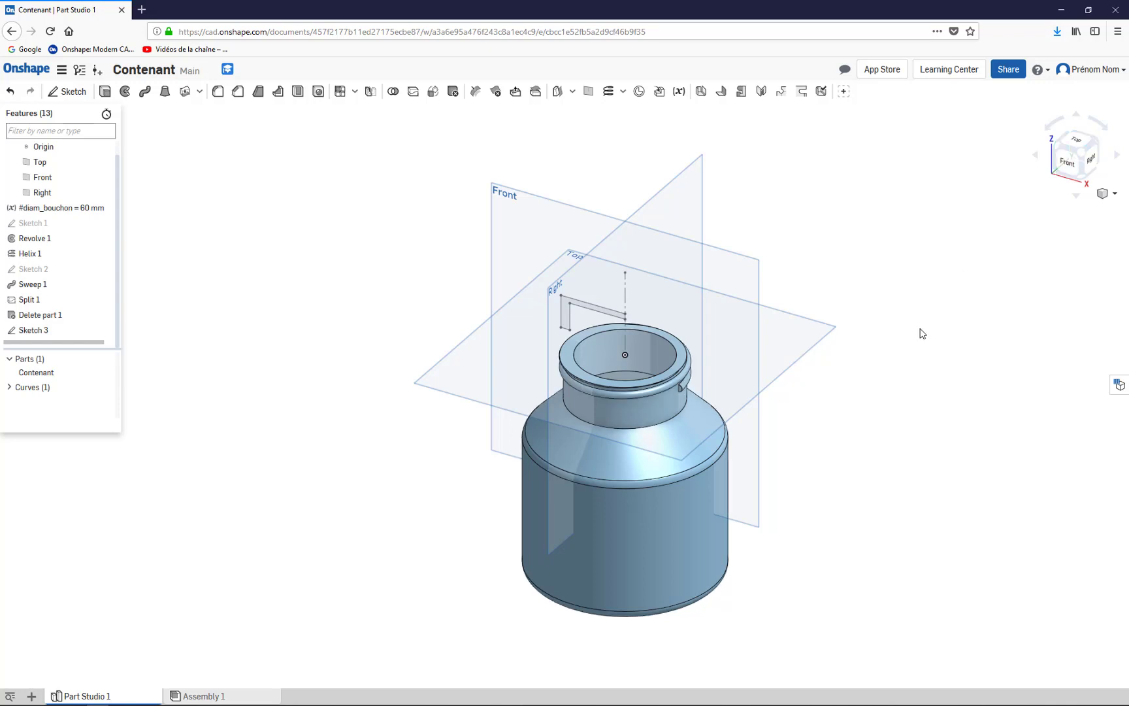
pyautogui.click(124, 92)
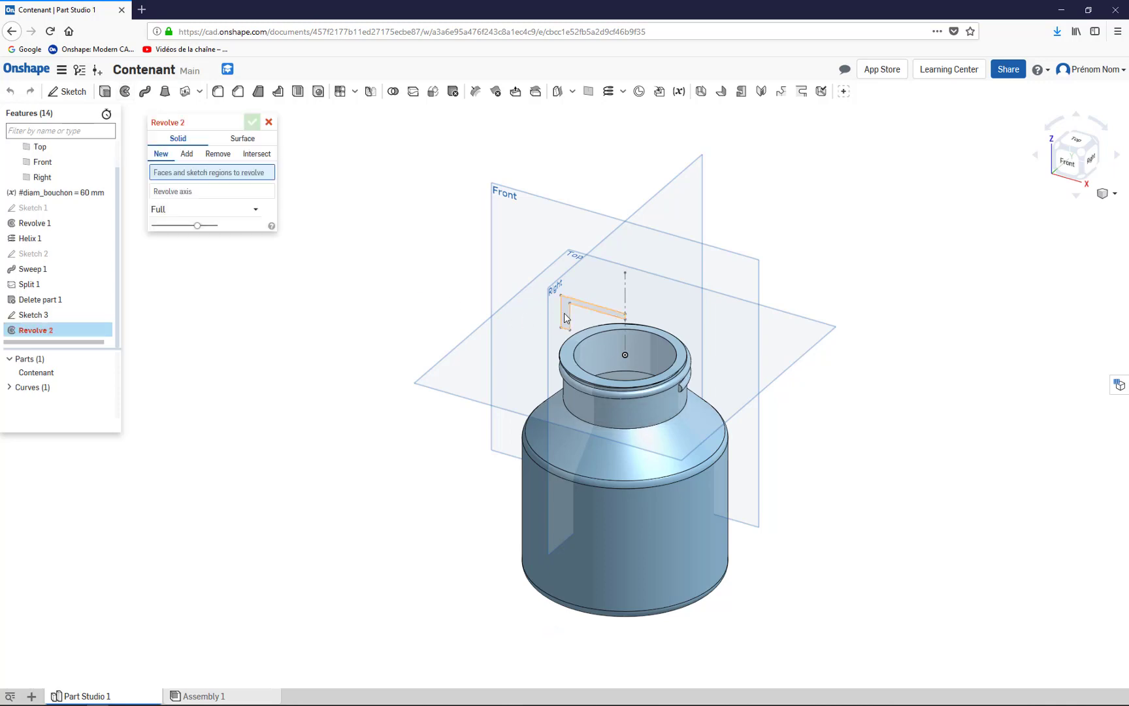
pyautogui.click(566, 318)
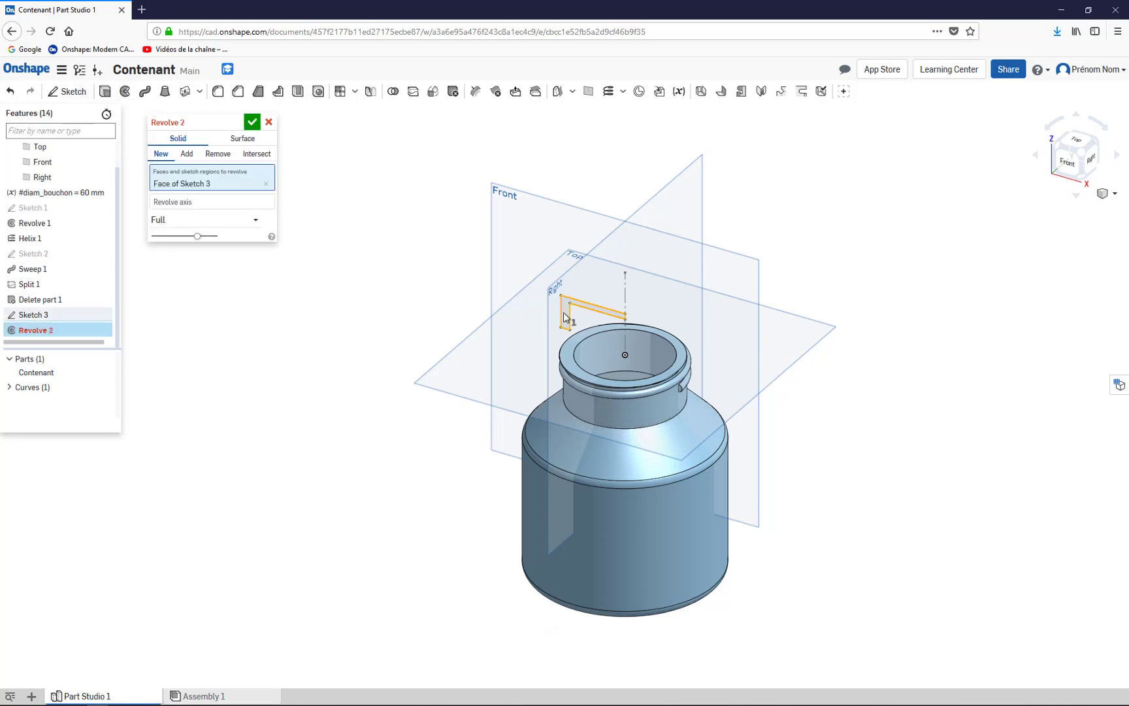
pyautogui.click(175, 205)
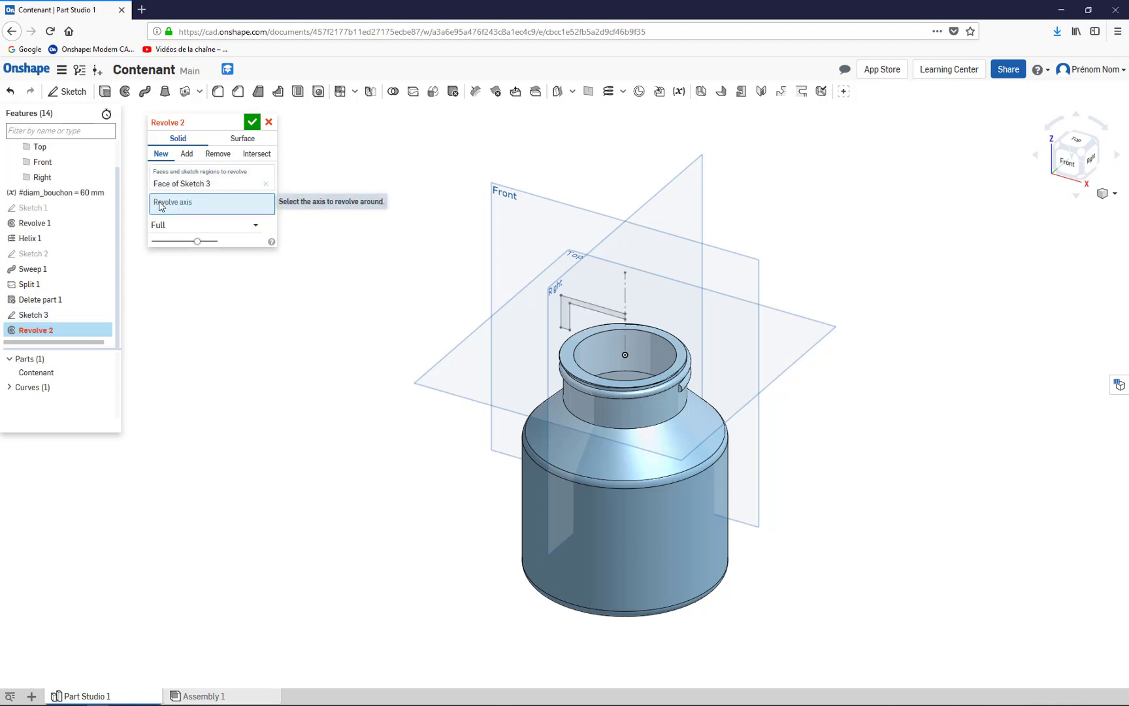
pyautogui.click(626, 299)
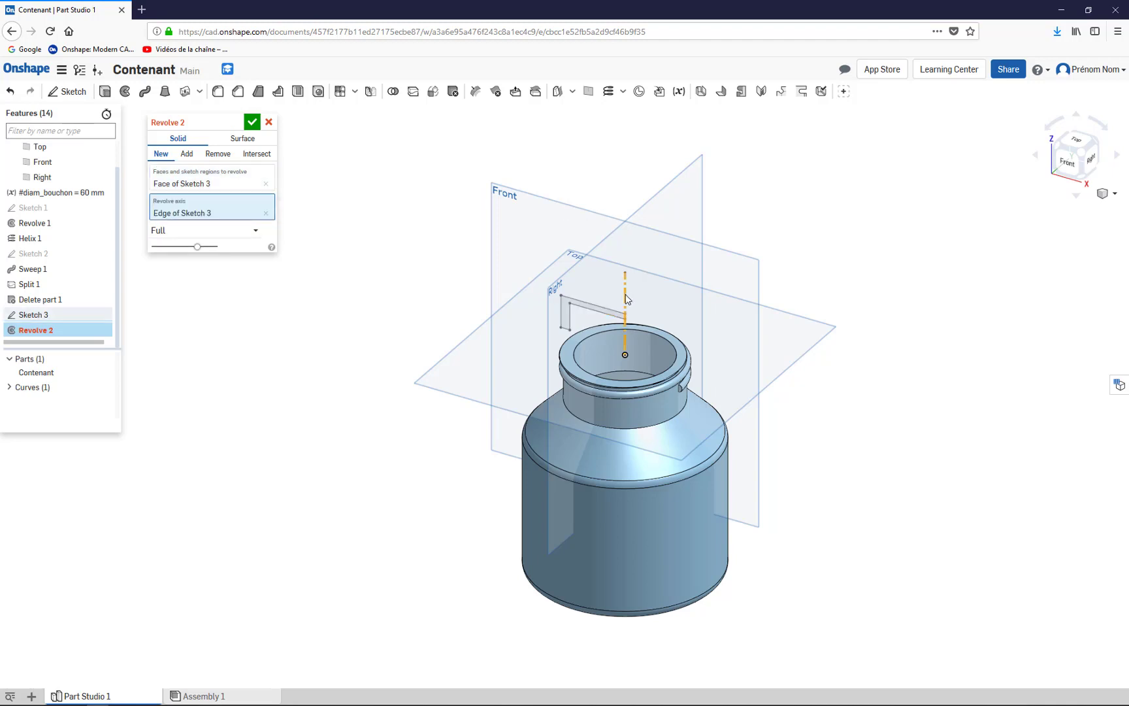
pyautogui.click(252, 122)
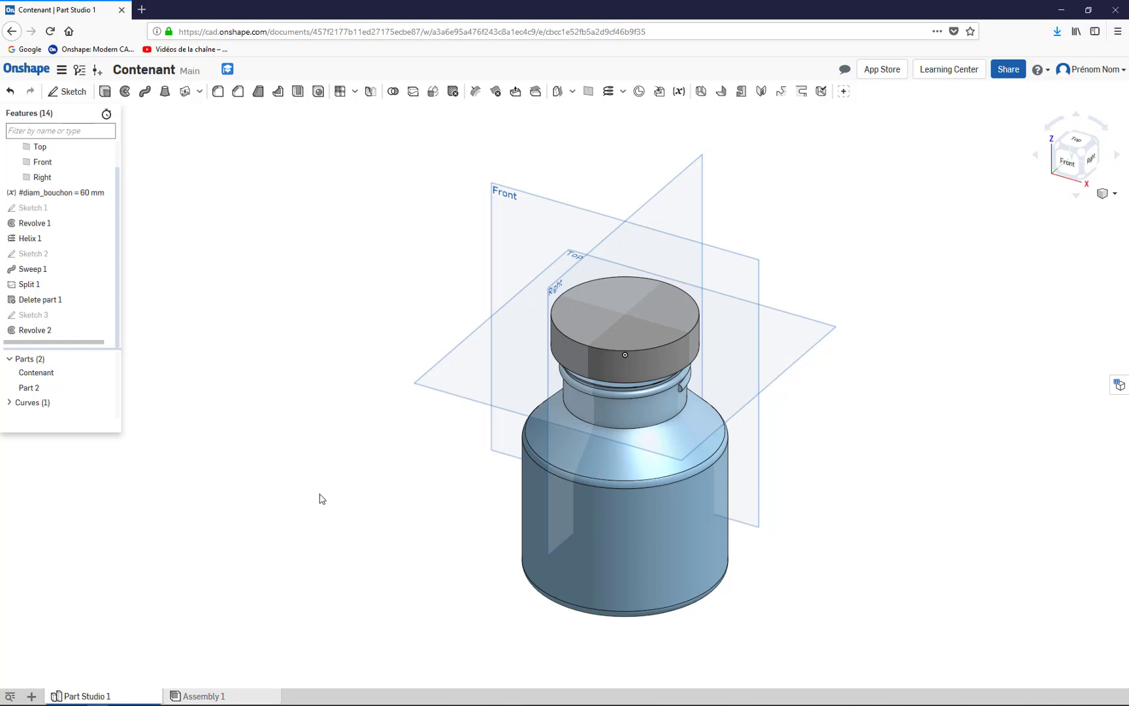
# Step: Hide the Contenant part so that only the cap is shown, viewed from its open underside
pyautogui.moveTo(333, 490); pyautogui.dragTo(305, 408, button='right')
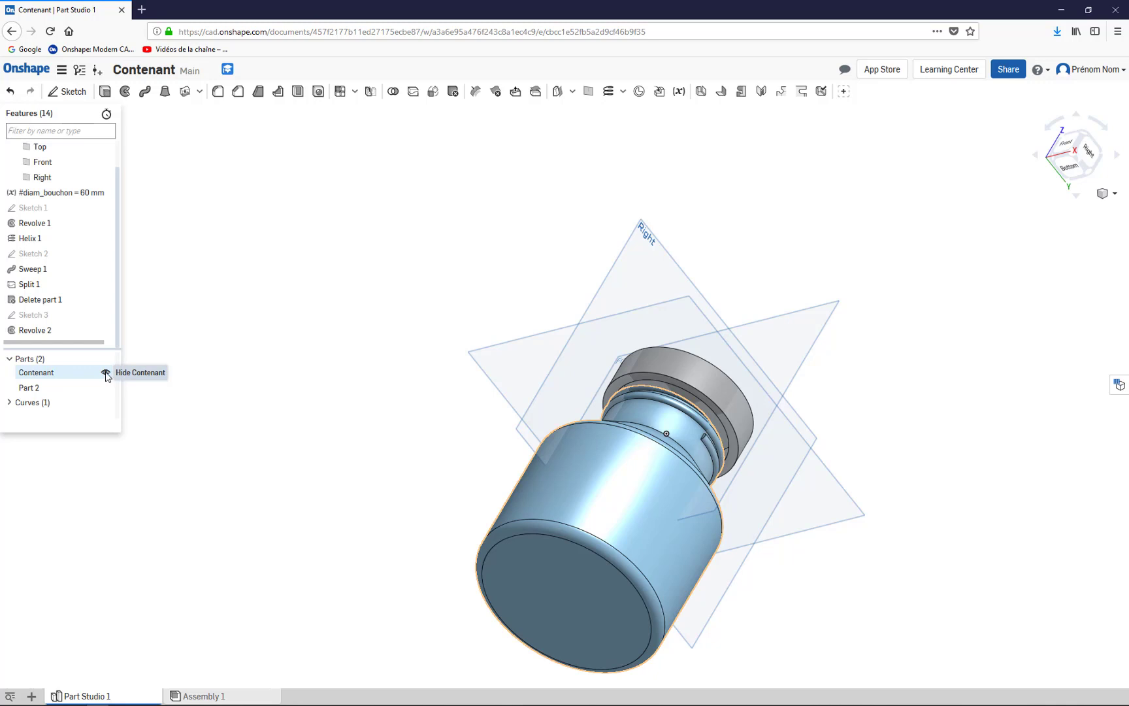
pyautogui.click(106, 373)
pyautogui.moveTo(519, 497); pyautogui.dragTo(559, 386, button='right')
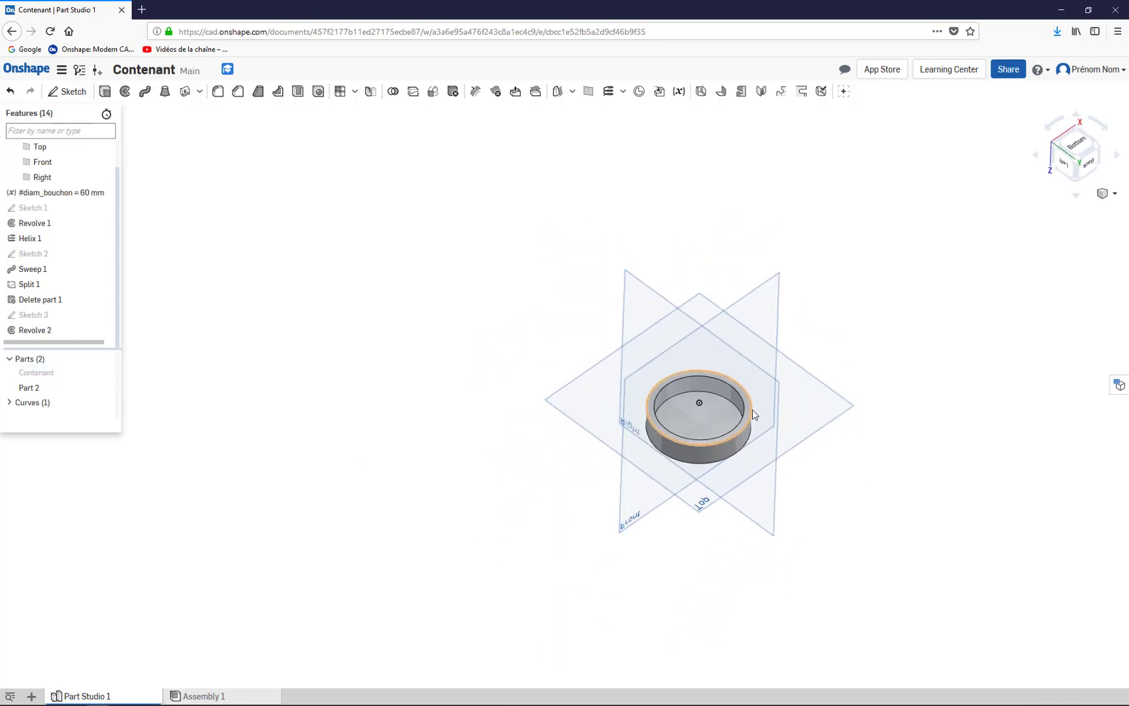
pyautogui.scroll(5, 753, 409)
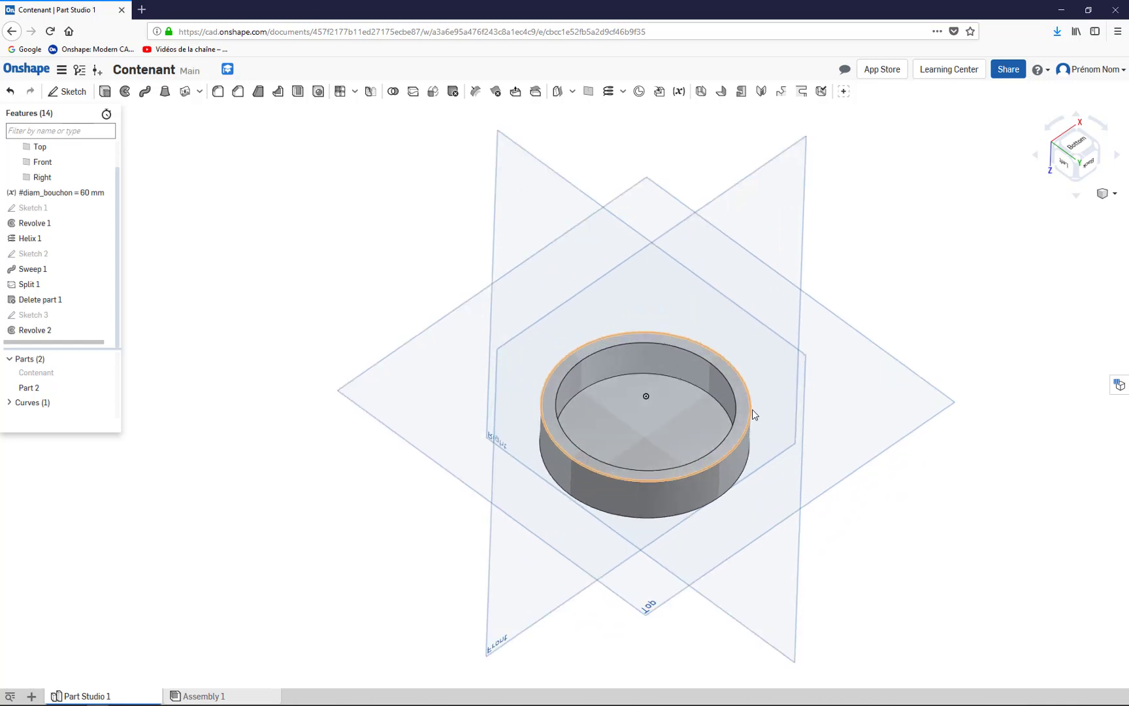
# Step: Create a clockwise helix defined by turns and pitch, with 3 revolutions and a 6 mm helical pitch
pyautogui.click(609, 93)
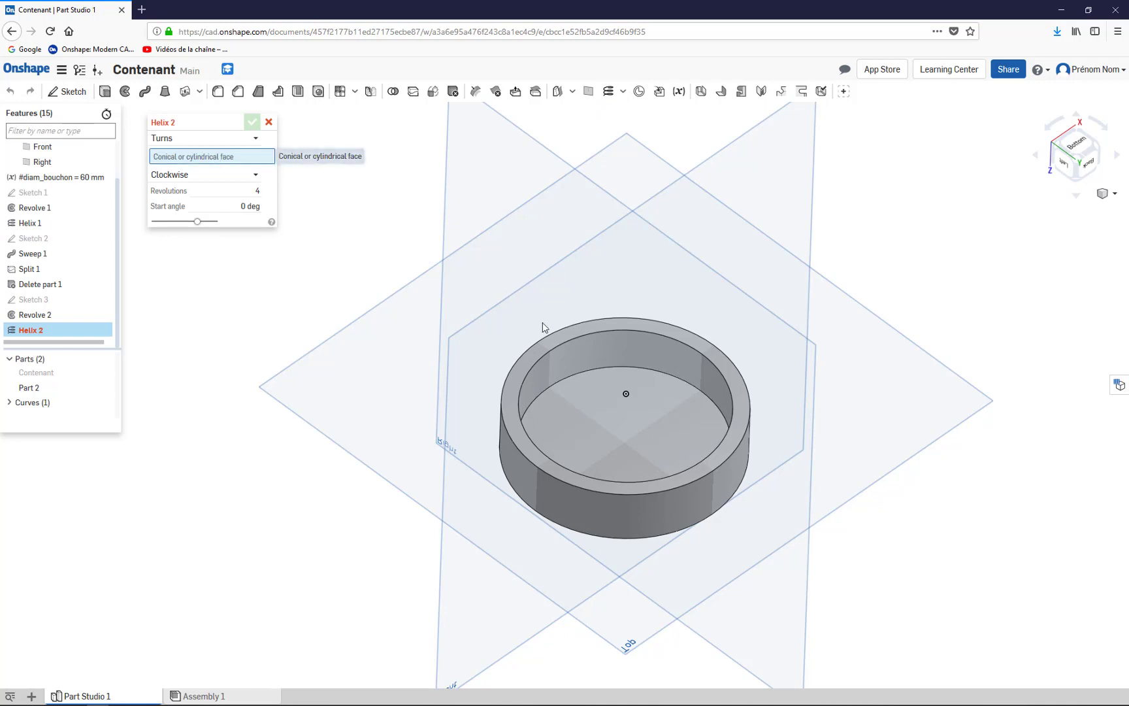
pyautogui.click(587, 336)
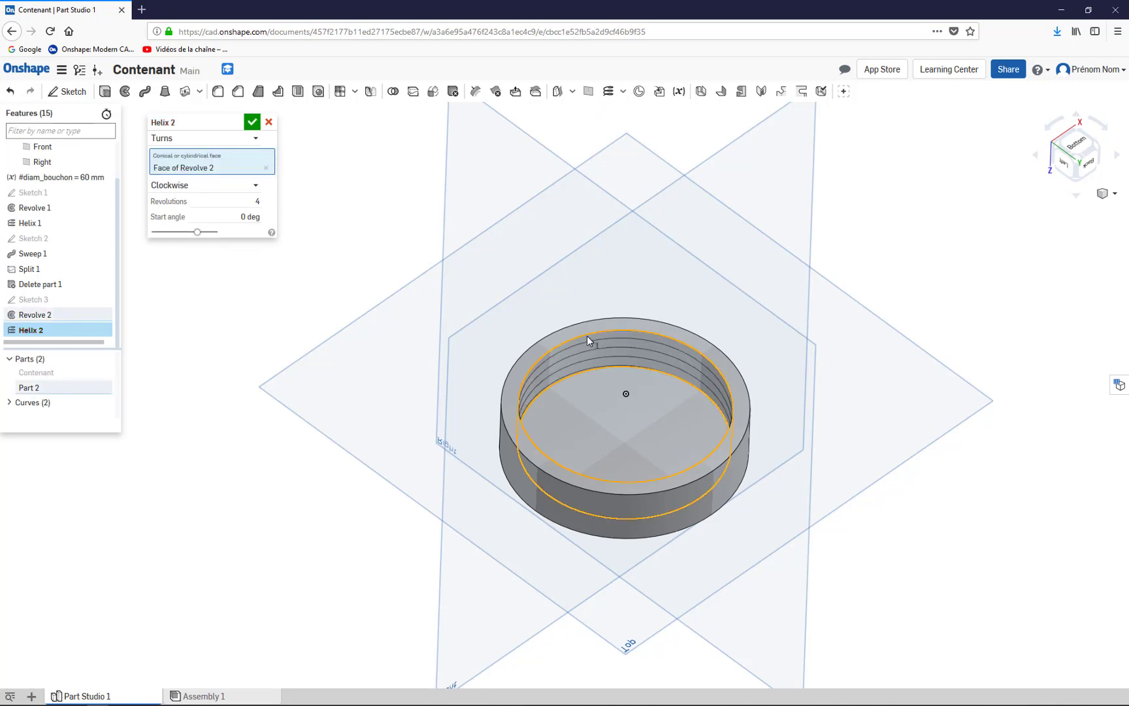
pyautogui.click(192, 140)
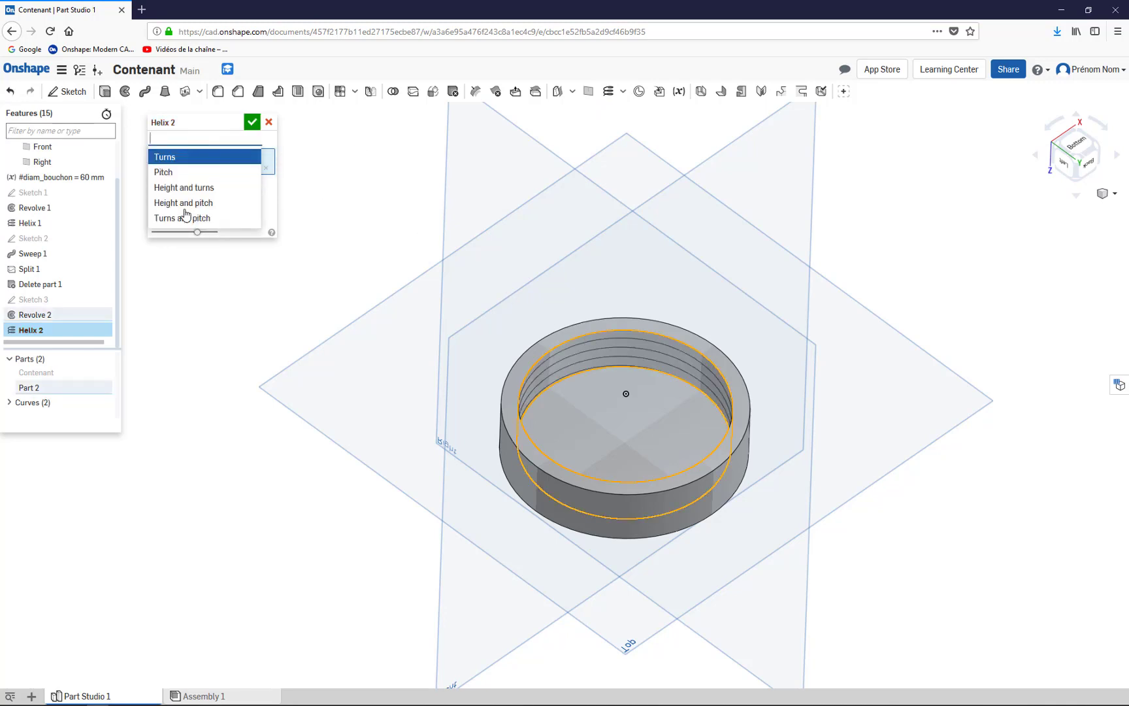
pyautogui.click(193, 220)
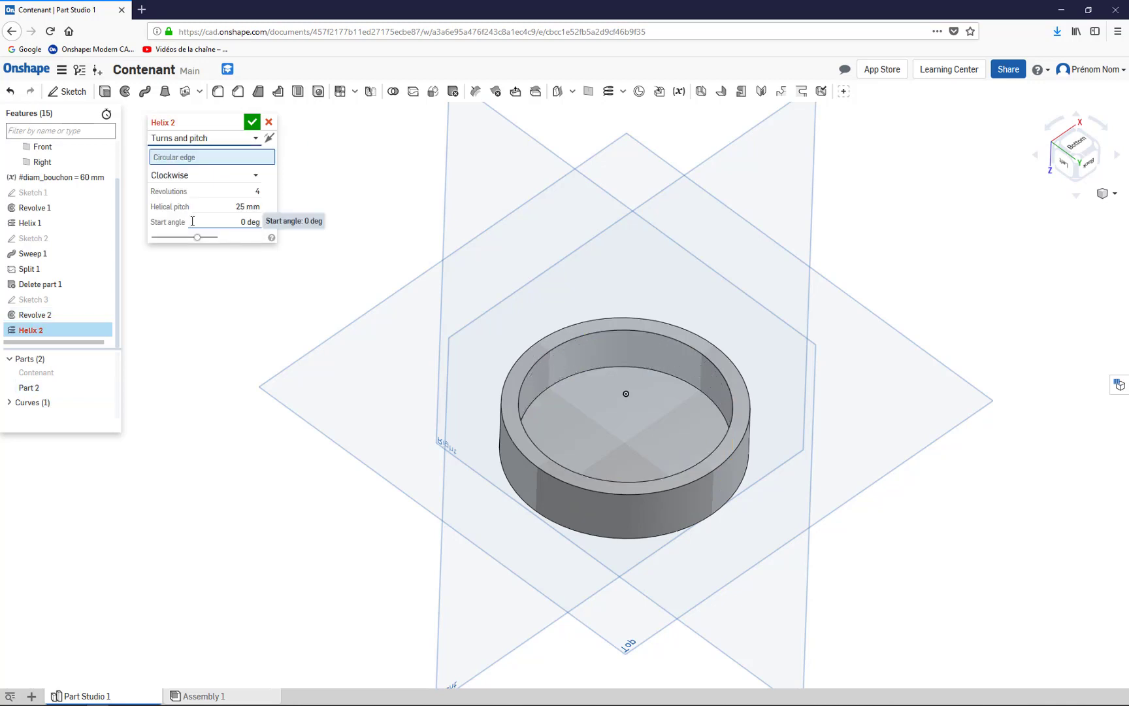
pyautogui.click(251, 193)
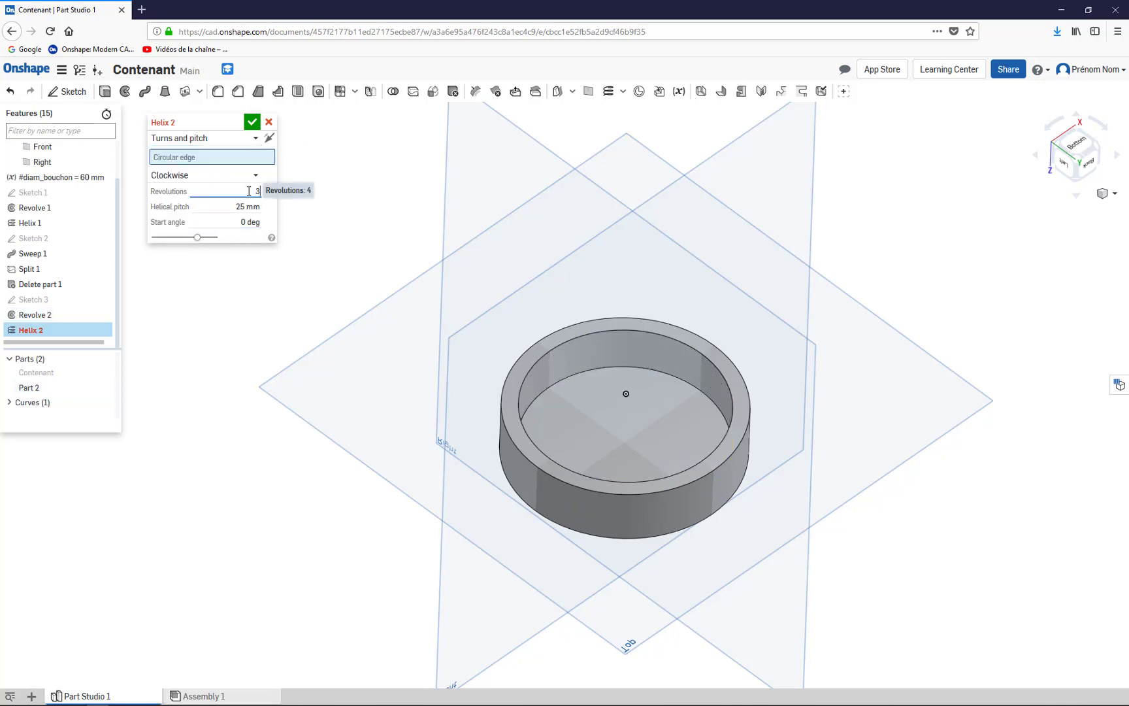
pyautogui.press('Tab')
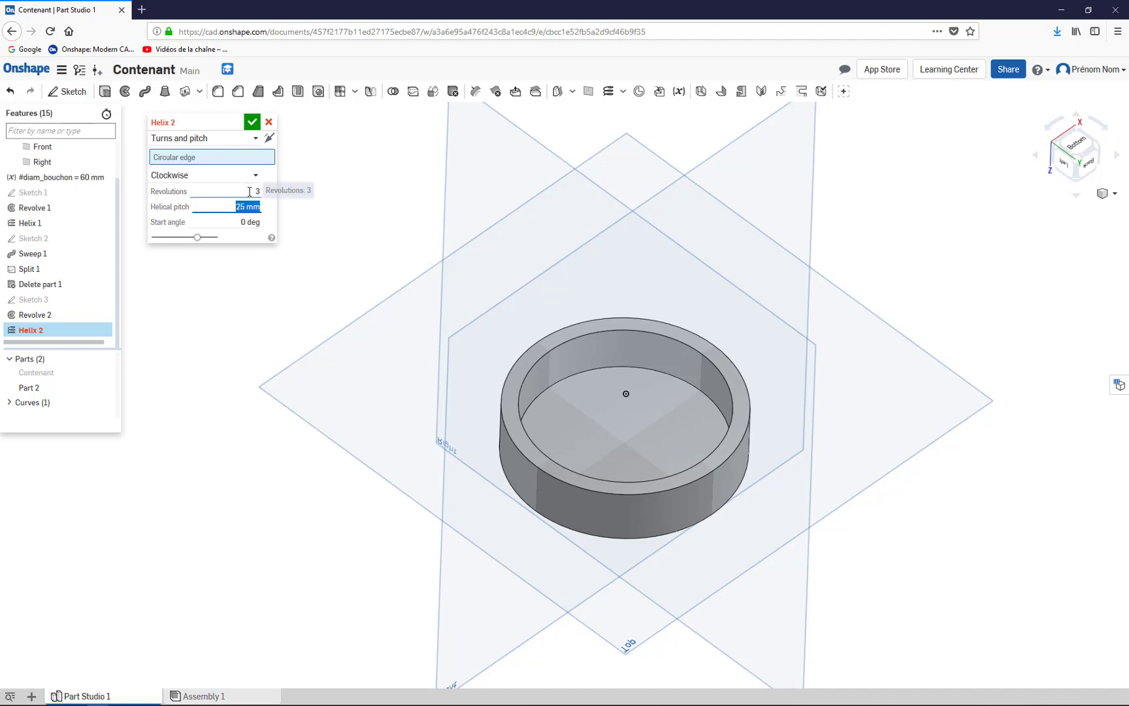
pyautogui.write('6')
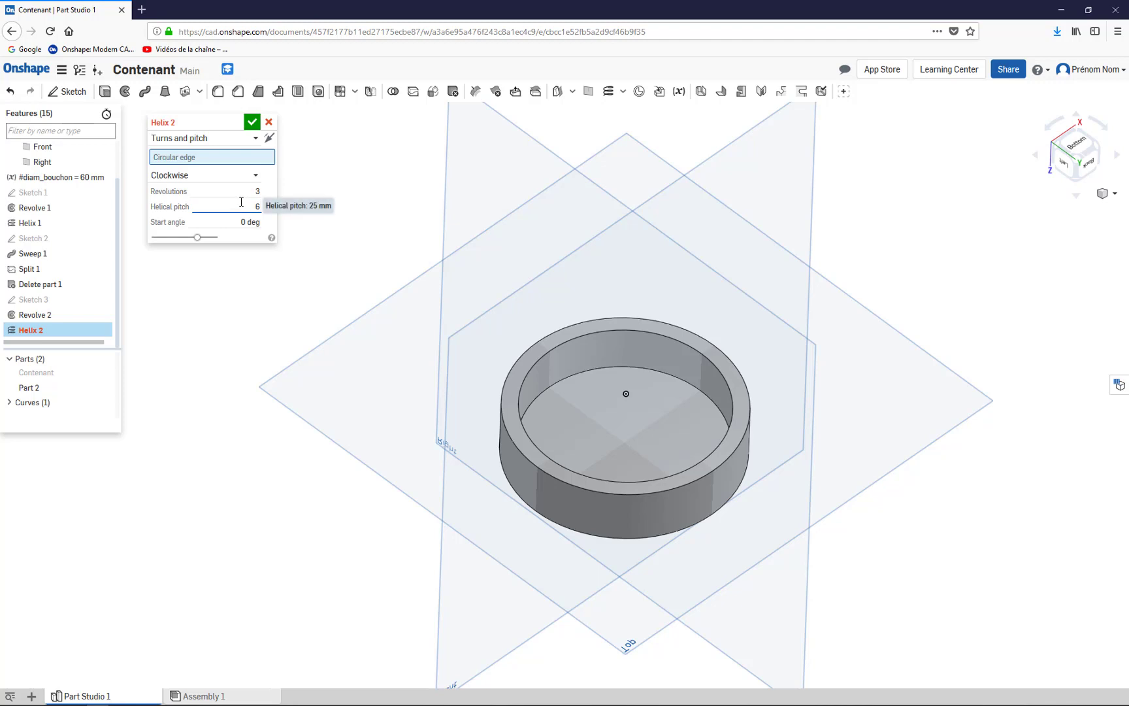
pyautogui.click(271, 141)
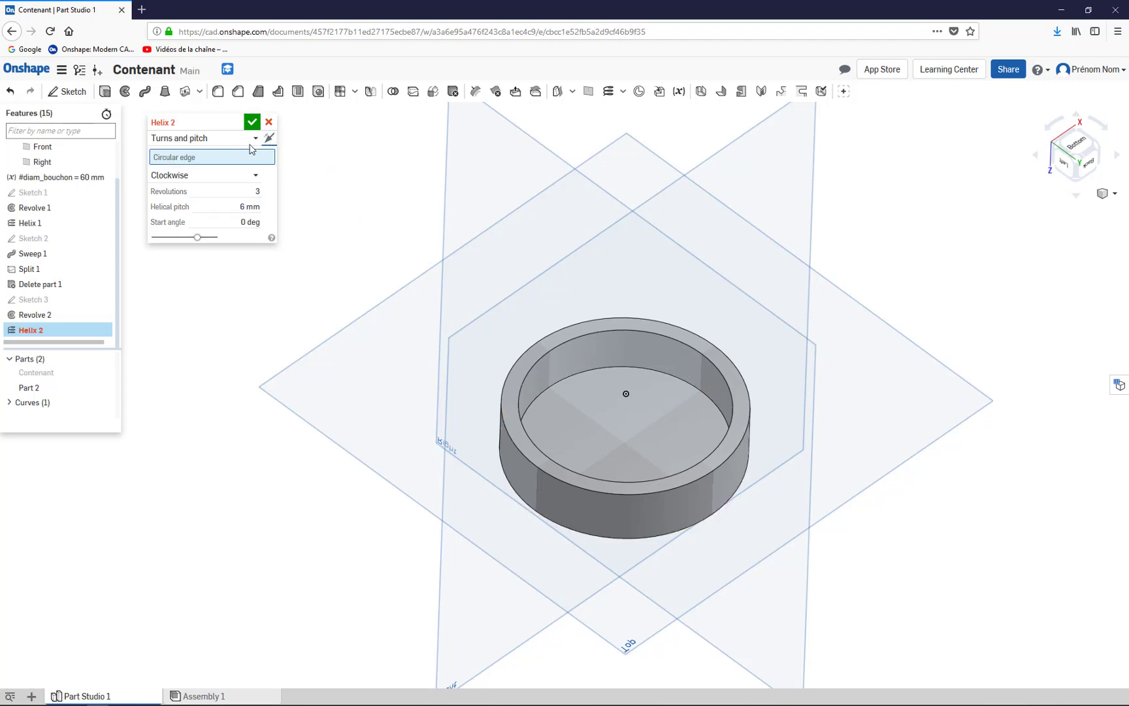
pyautogui.click(251, 123)
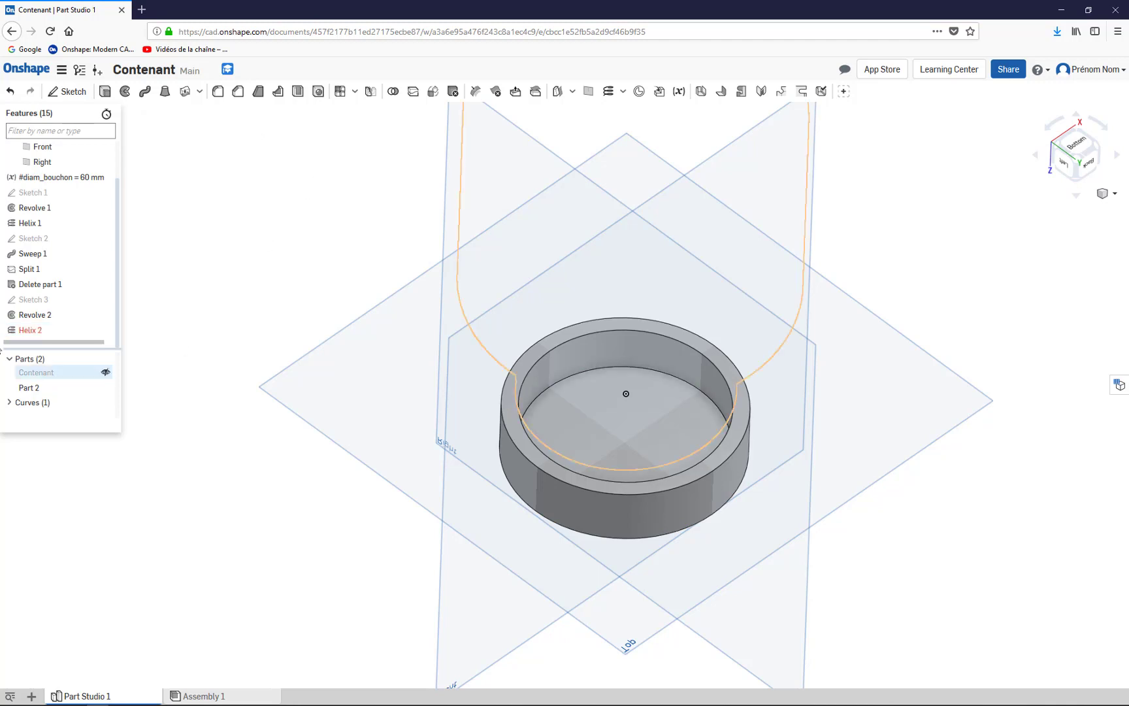
# Step: Edit the new helix to start from the cap's inner rim edge and reverse its direction so it runs into the cap
pyautogui.doubleClick(29, 331)
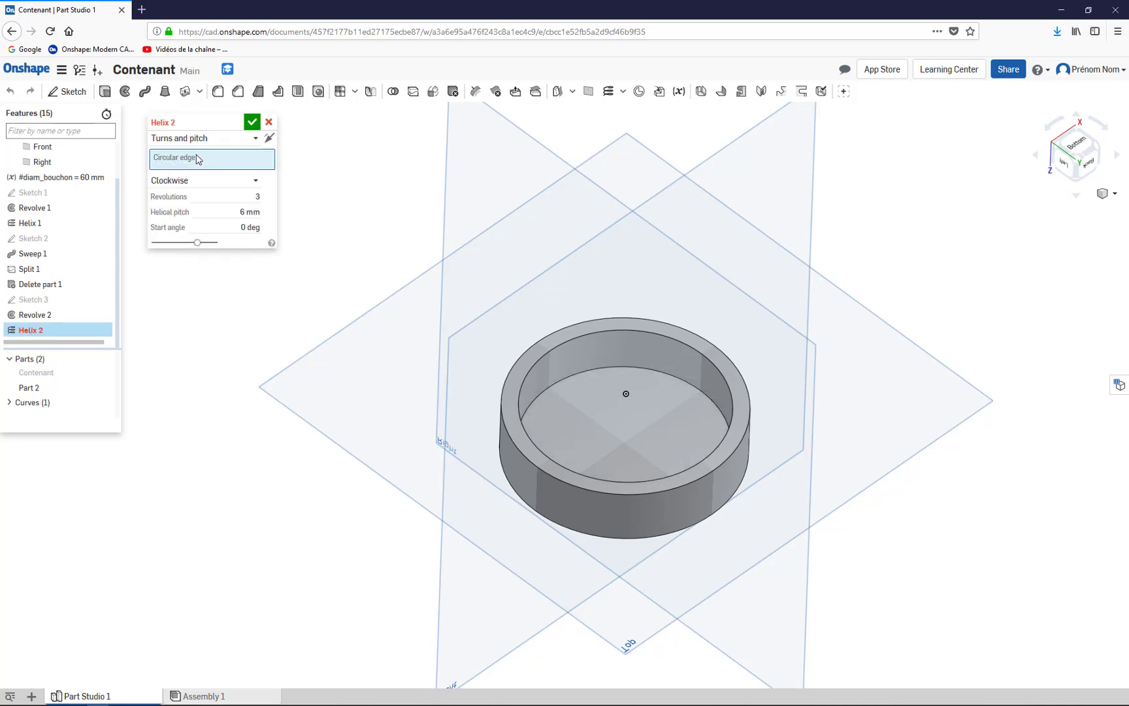
pyautogui.click(552, 349)
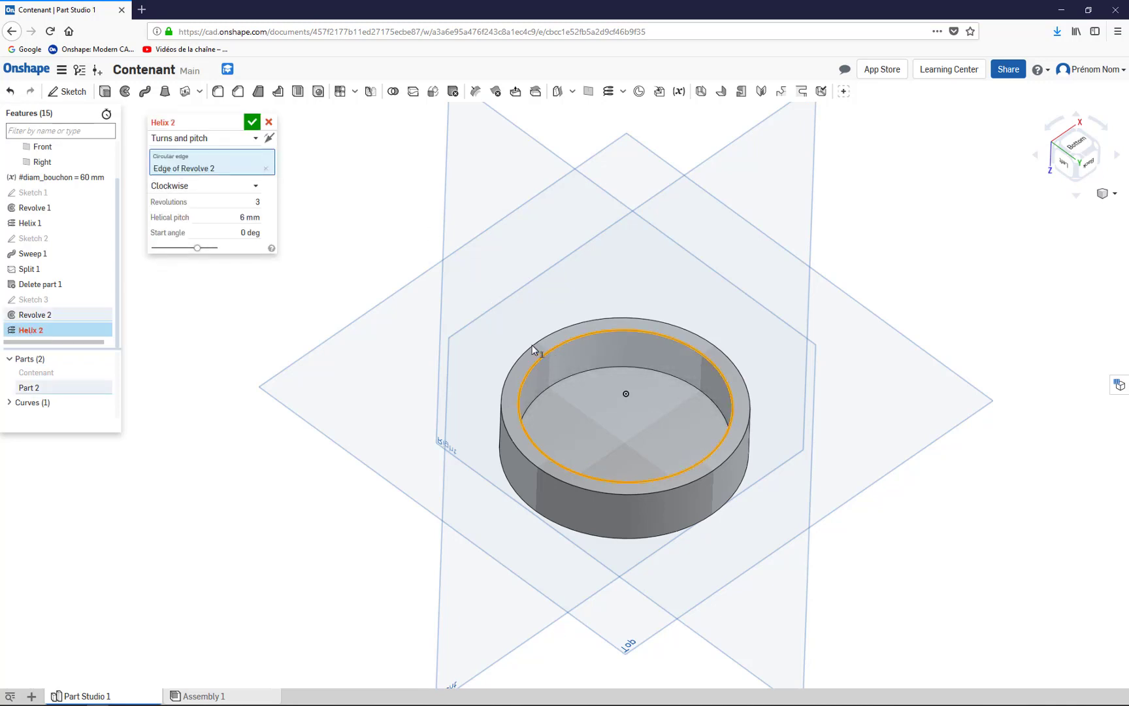
pyautogui.click(269, 139)
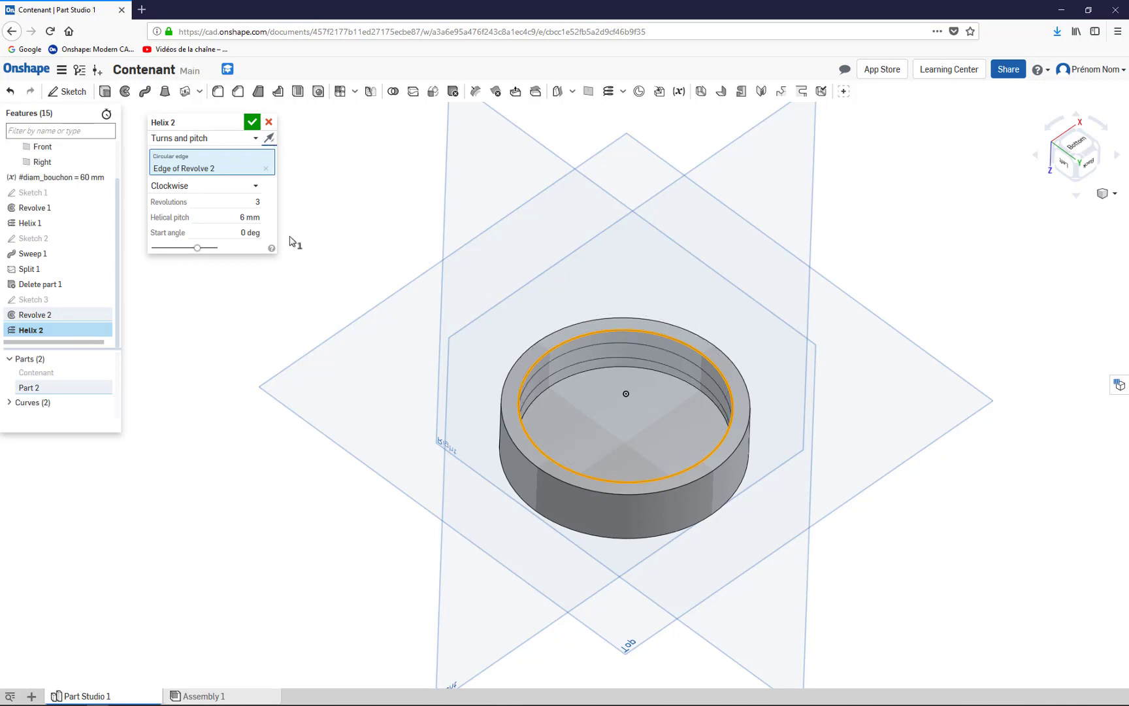
pyautogui.click(255, 137)
pyautogui.click(225, 157)
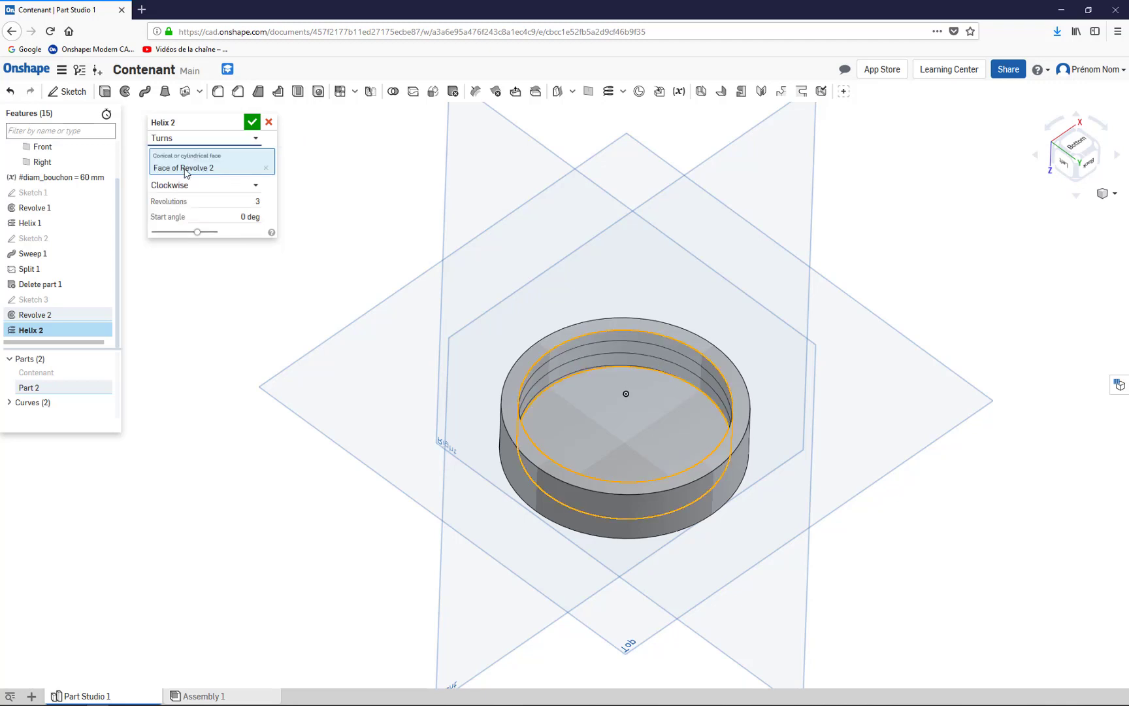
pyautogui.click(250, 139)
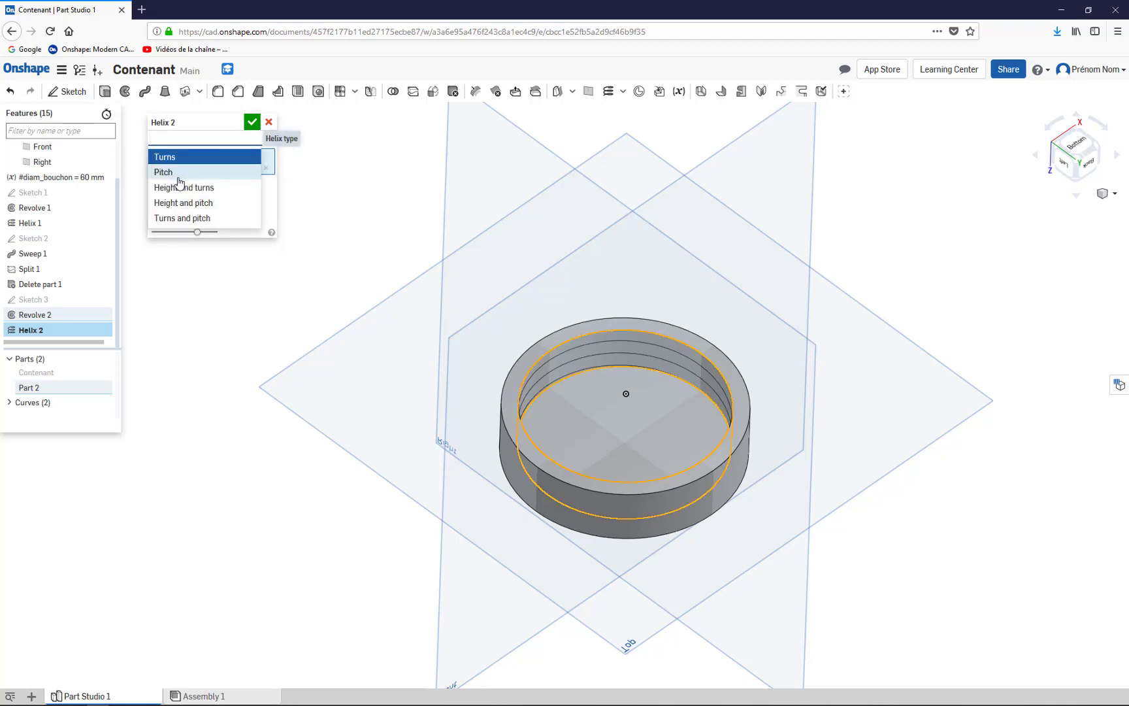
pyautogui.click(196, 218)
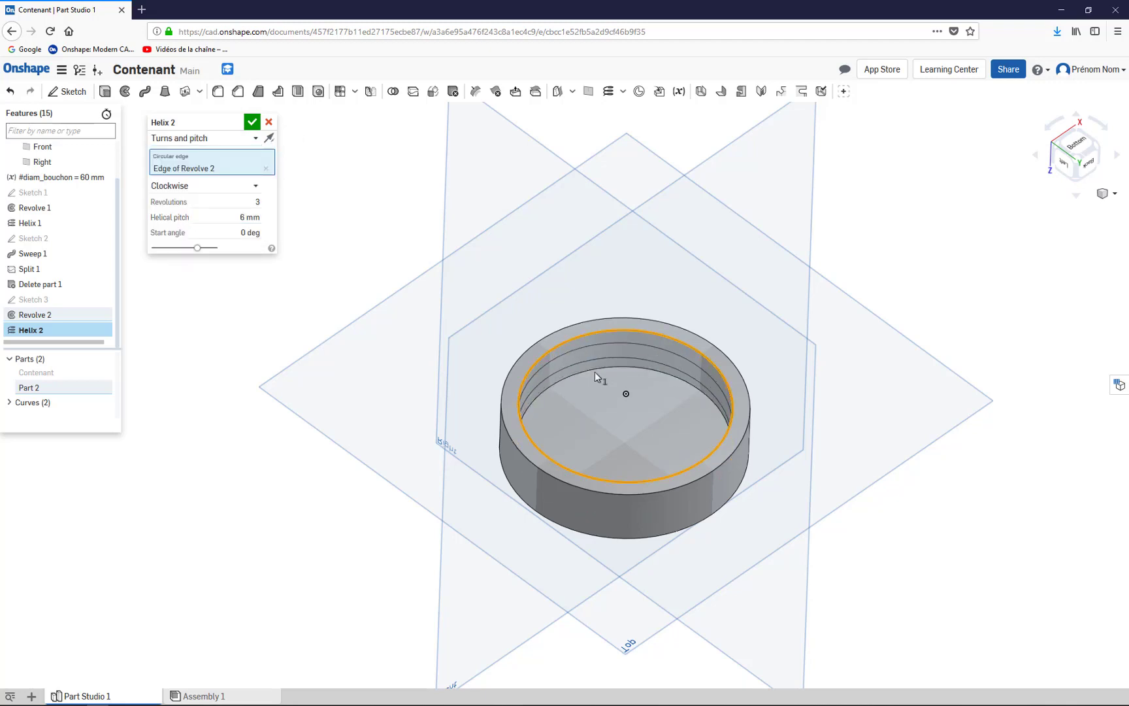
# Step: Check the helix inside the cap and accept its edited definition
pyautogui.moveTo(619, 439)
pyautogui.mouseDown(button='right')
pyautogui.moveTo(546, 449)
pyautogui.moveTo(578, 537)
pyautogui.moveTo(565, 532)
pyautogui.moveTo(596, 442)
pyautogui.mouseUp(button='right')
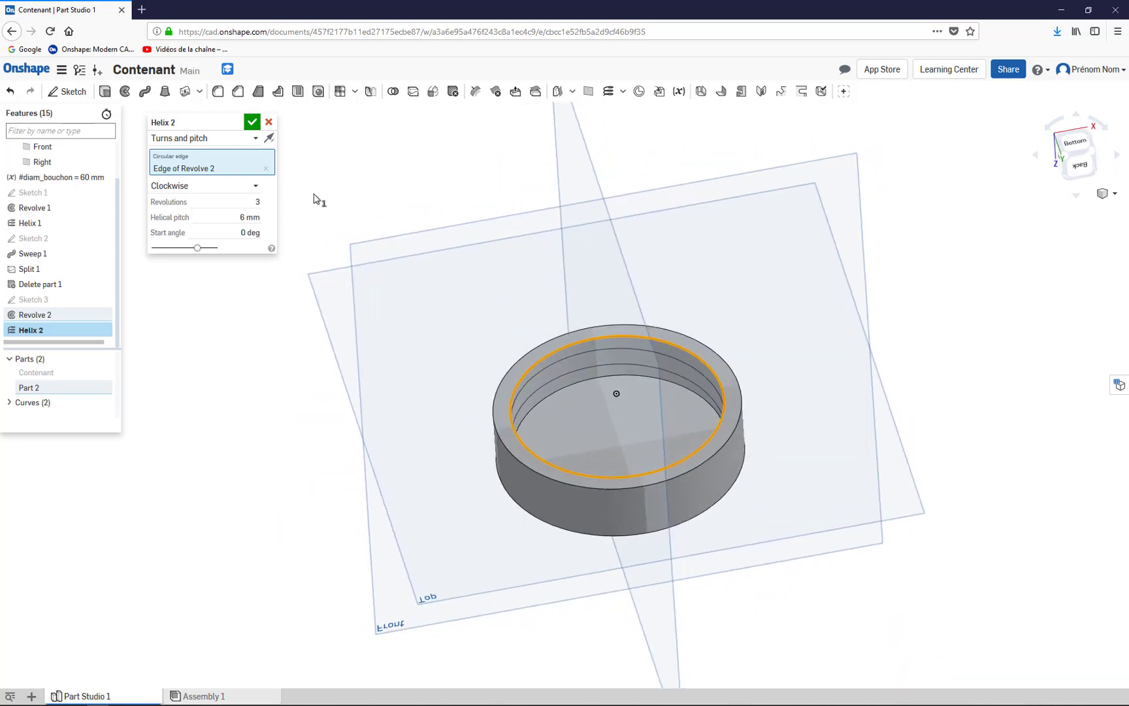
pyautogui.click(252, 123)
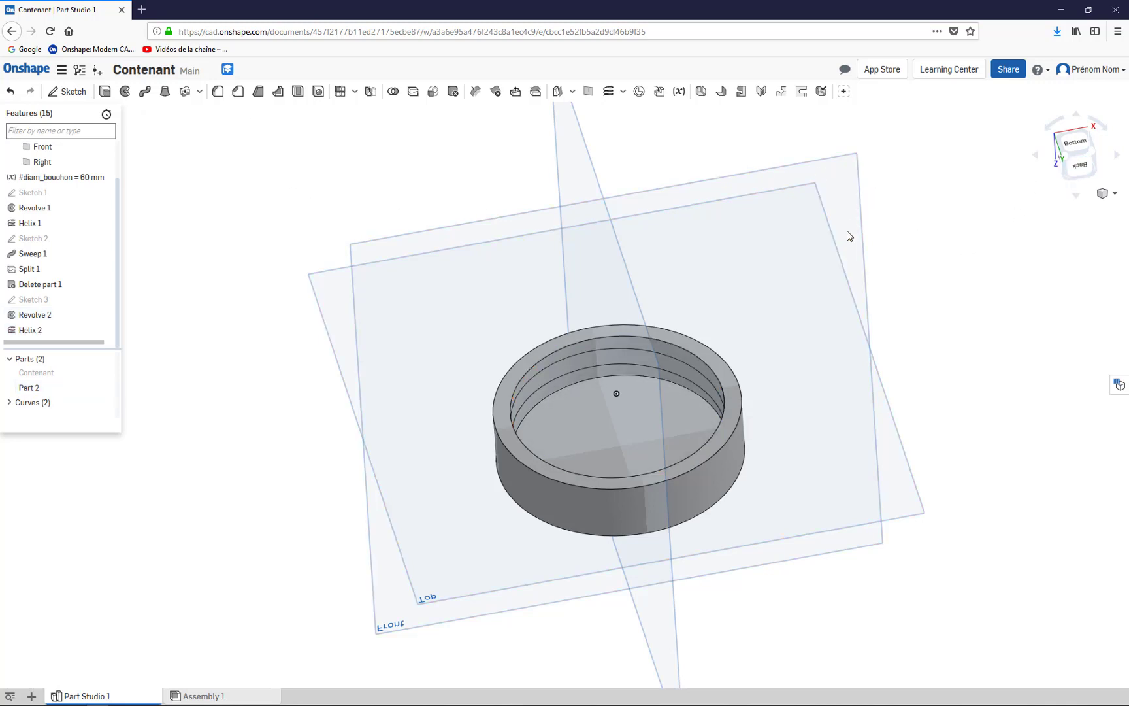
# Step: Start a sketch on the Front plane, viewed straight on, and switch the model display to translucent
pyautogui.moveTo(848, 235); pyautogui.dragTo(772, 353, button='right')
pyautogui.click(1072, 158)
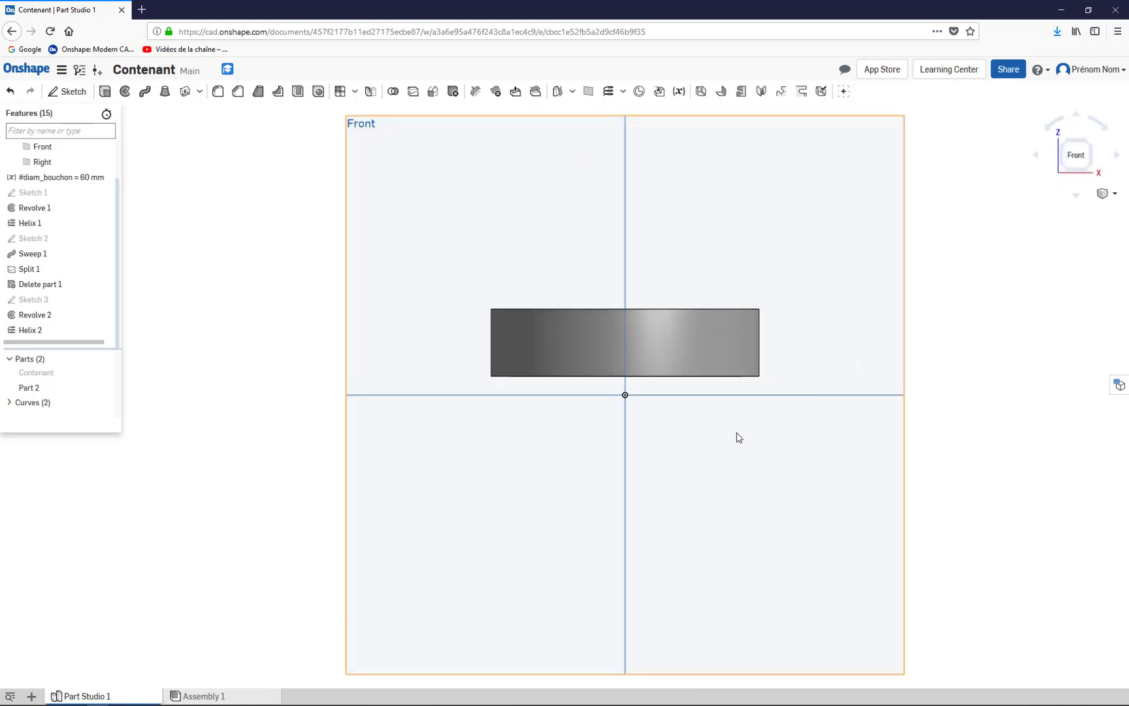
pyautogui.moveTo(738, 437); pyautogui.dragTo(741, 429, button='right')
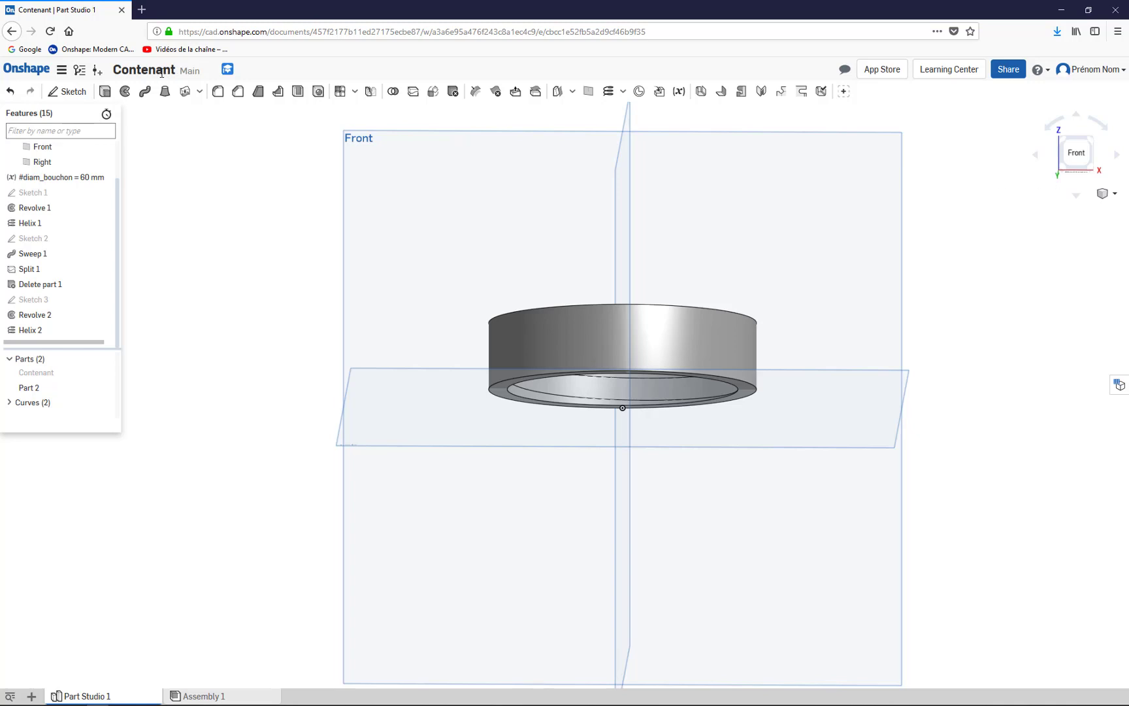
pyautogui.click(62, 91)
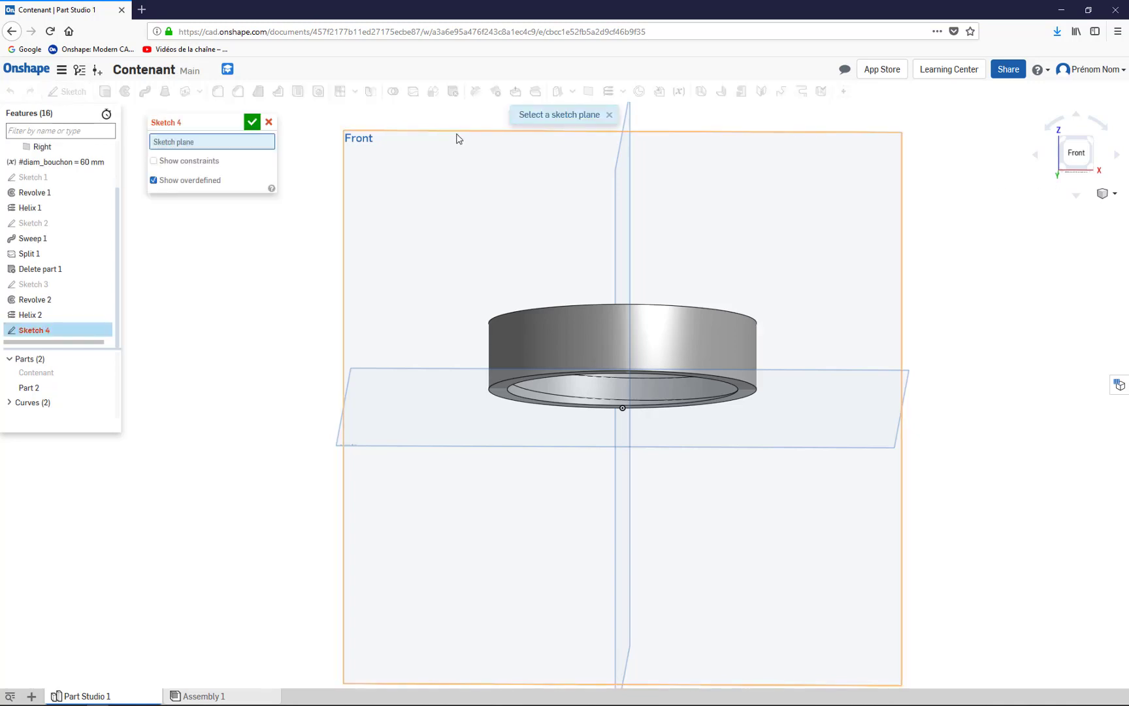
pyautogui.click(457, 138)
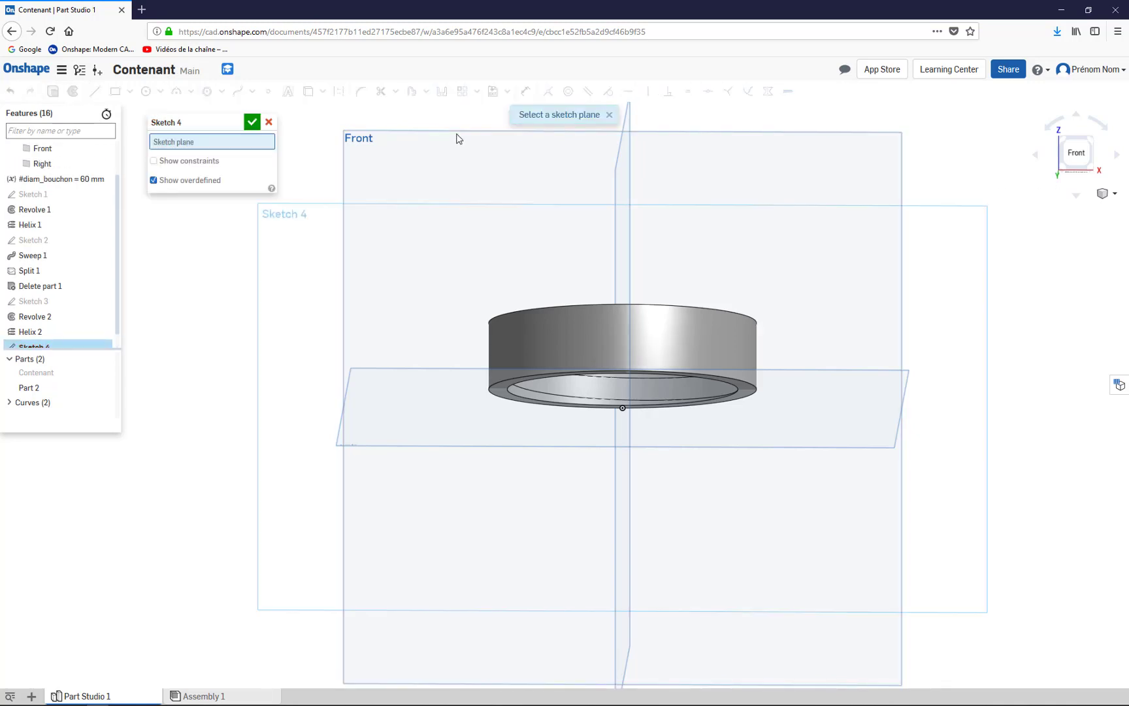
pyautogui.click(1075, 159)
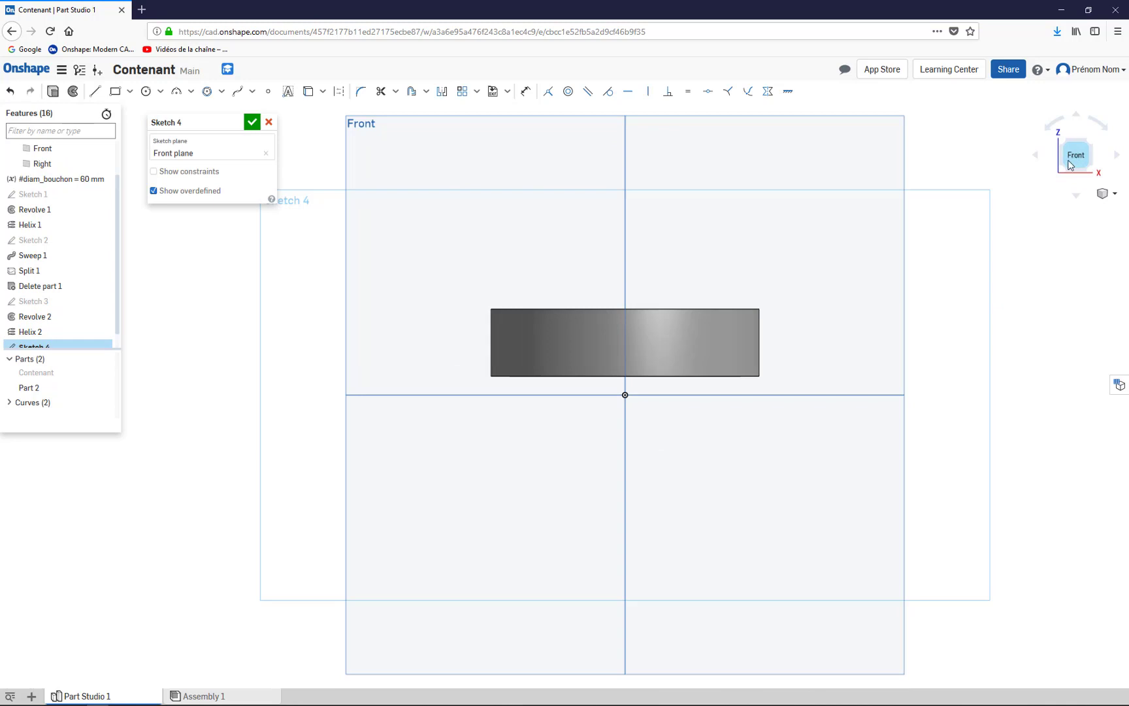
pyautogui.click(1109, 194)
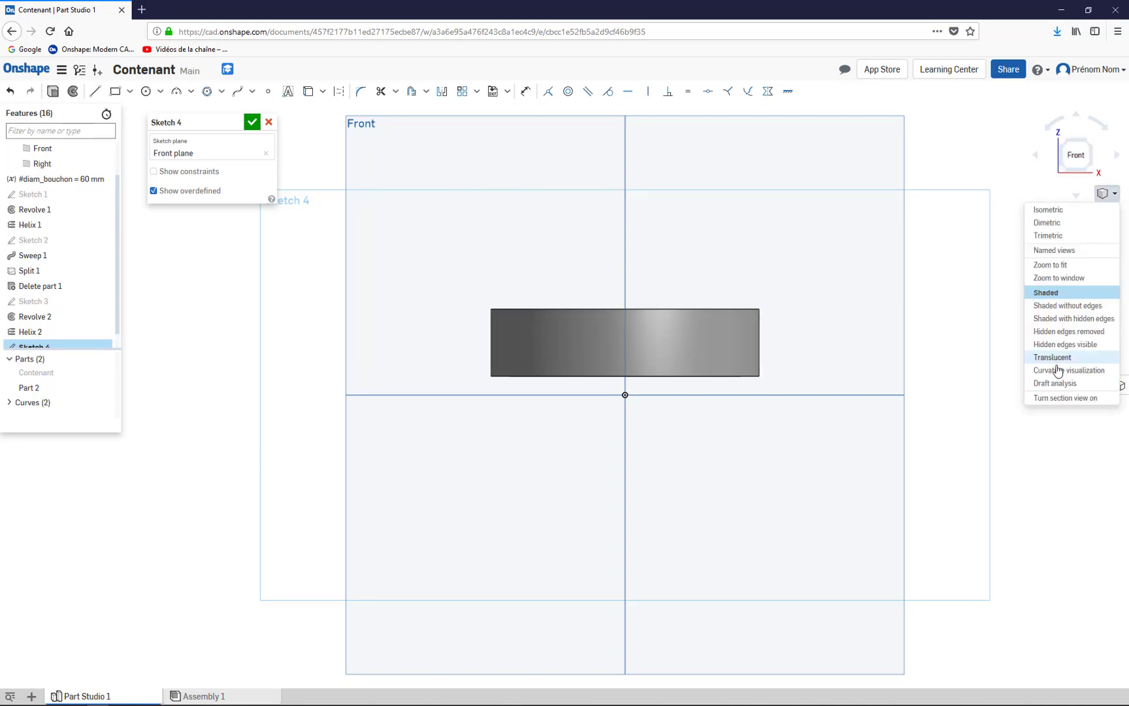
pyautogui.click(1048, 358)
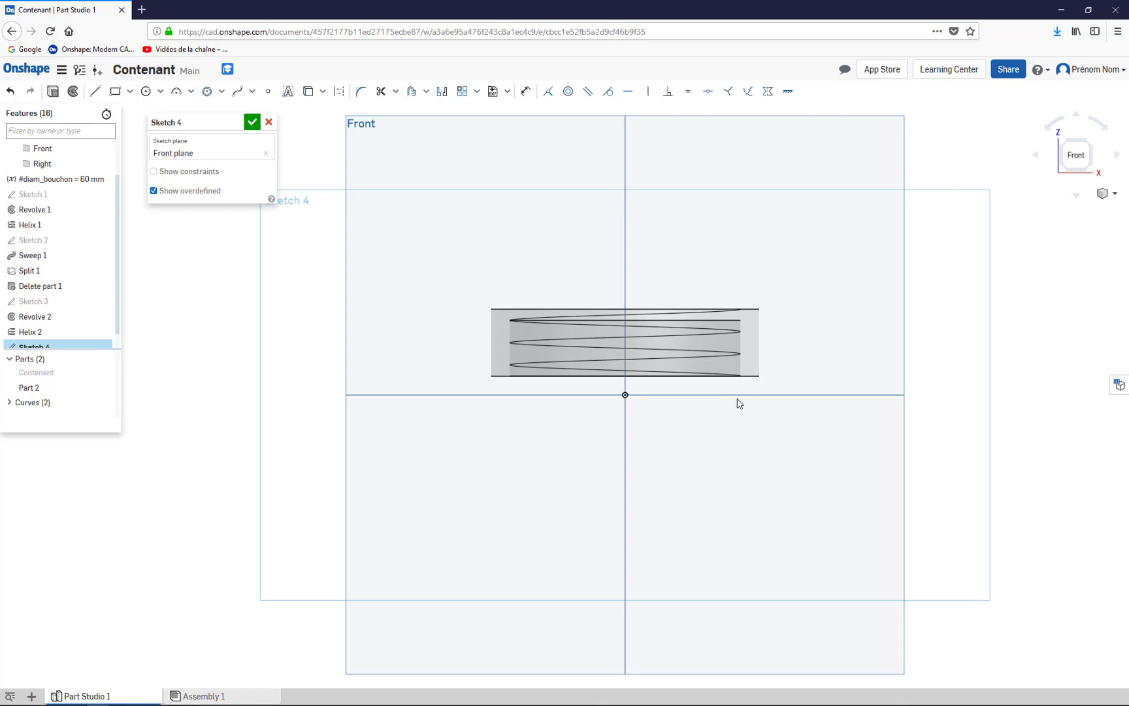
# Step: Project the helix's end point at the cap's lower inner rim into the sketch with the Use tool
pyautogui.click(323, 91)
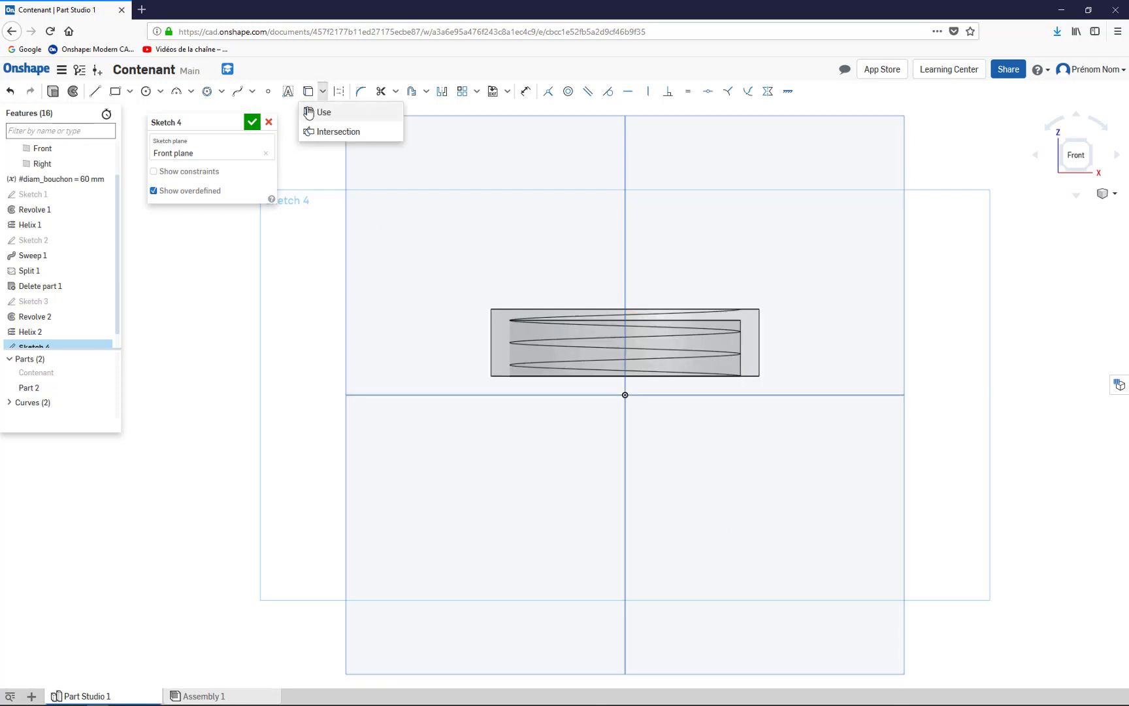
pyautogui.click(330, 112)
pyautogui.scroll(-3, 739, 379)
pyautogui.scroll(8, 739, 379)
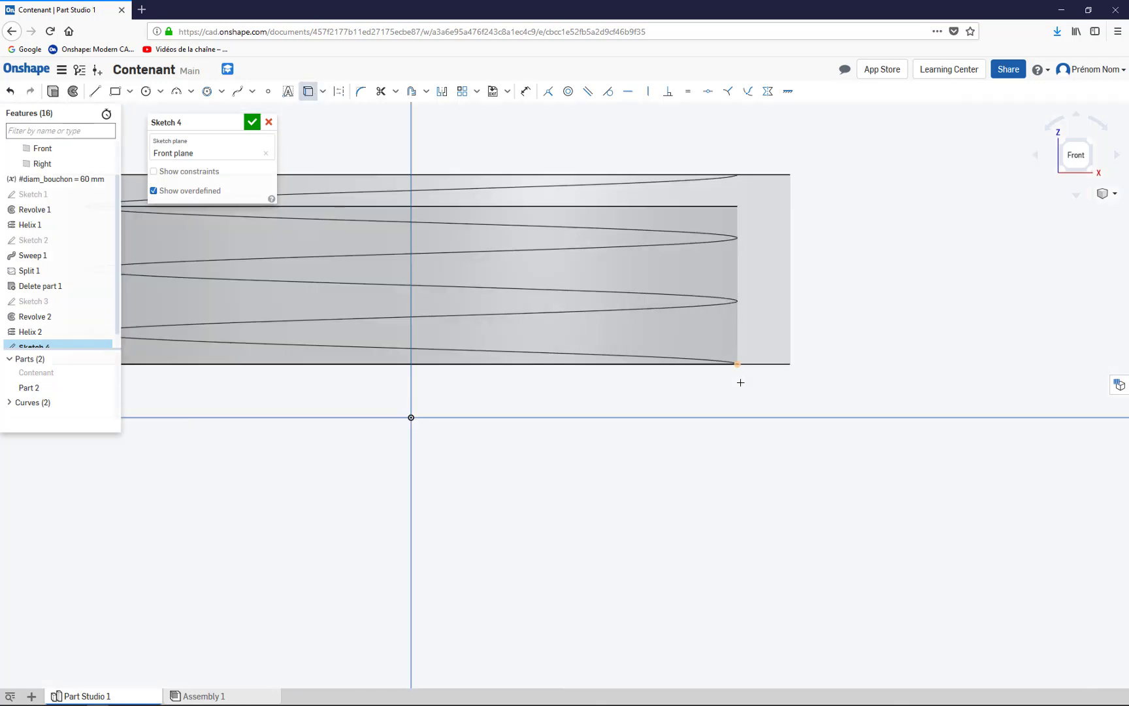
pyautogui.click(735, 365)
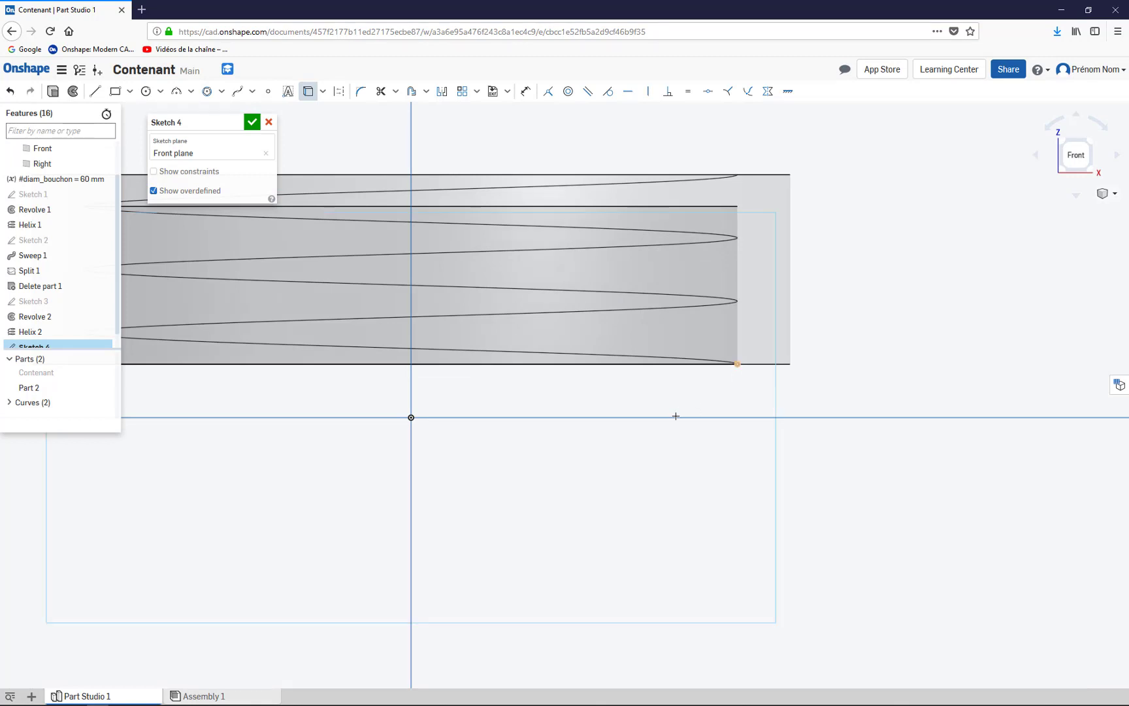
# Step: Draw a circle about 3.5 mm in diameter just below the projected helix end point
pyautogui.click(145, 90)
pyautogui.scroll(-1, 729, 397)
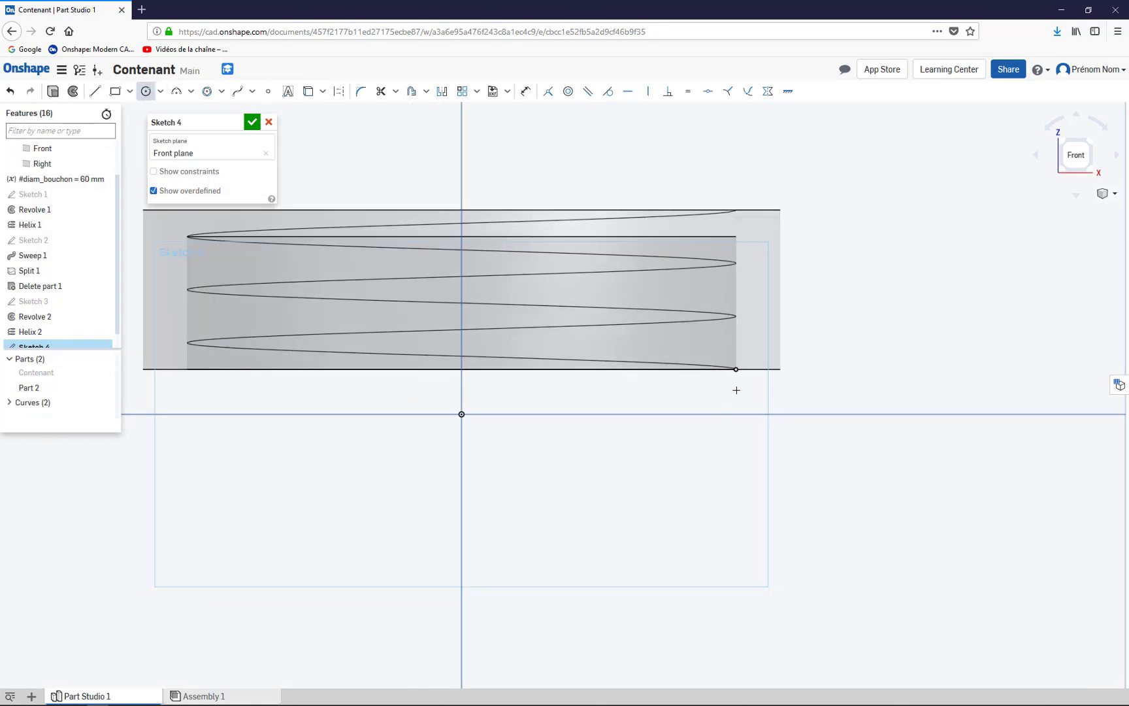
pyautogui.click(736, 390)
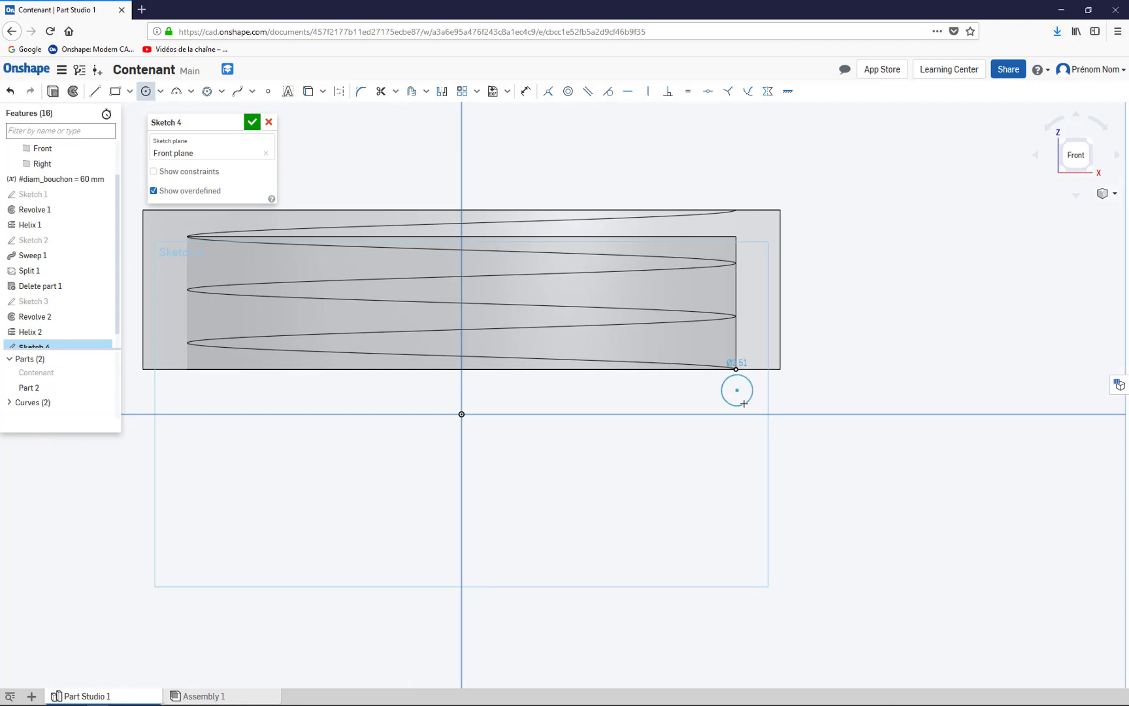
pyautogui.click(744, 403)
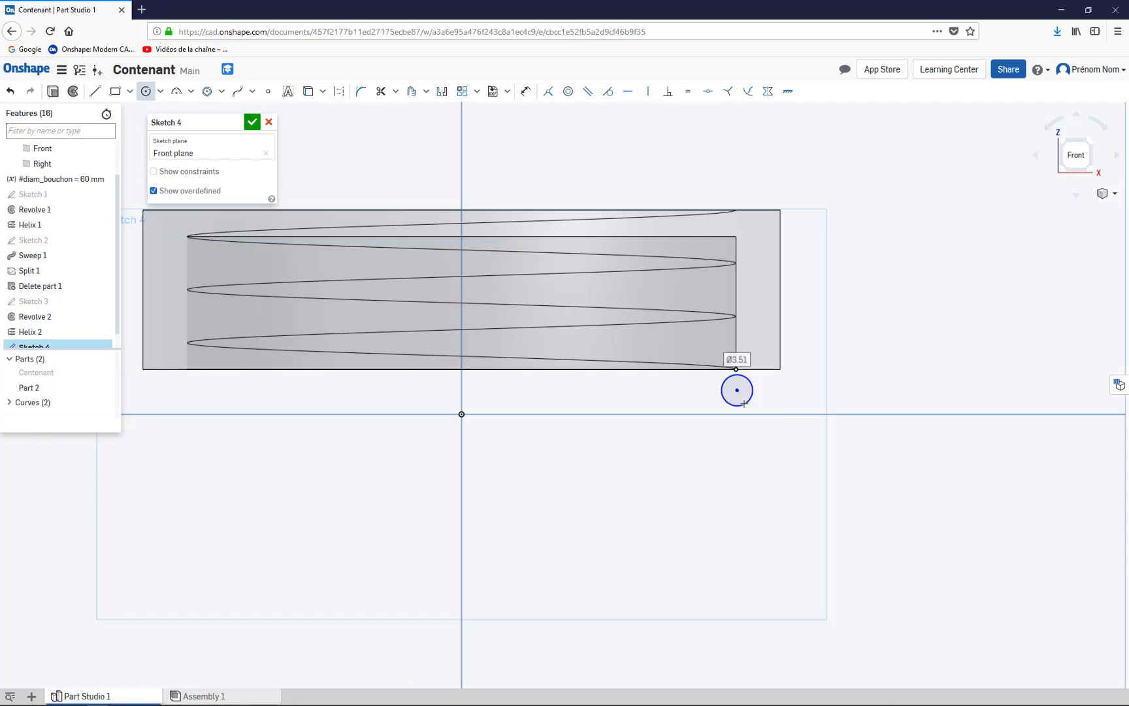
pyautogui.write('0')
pyautogui.press('Return')
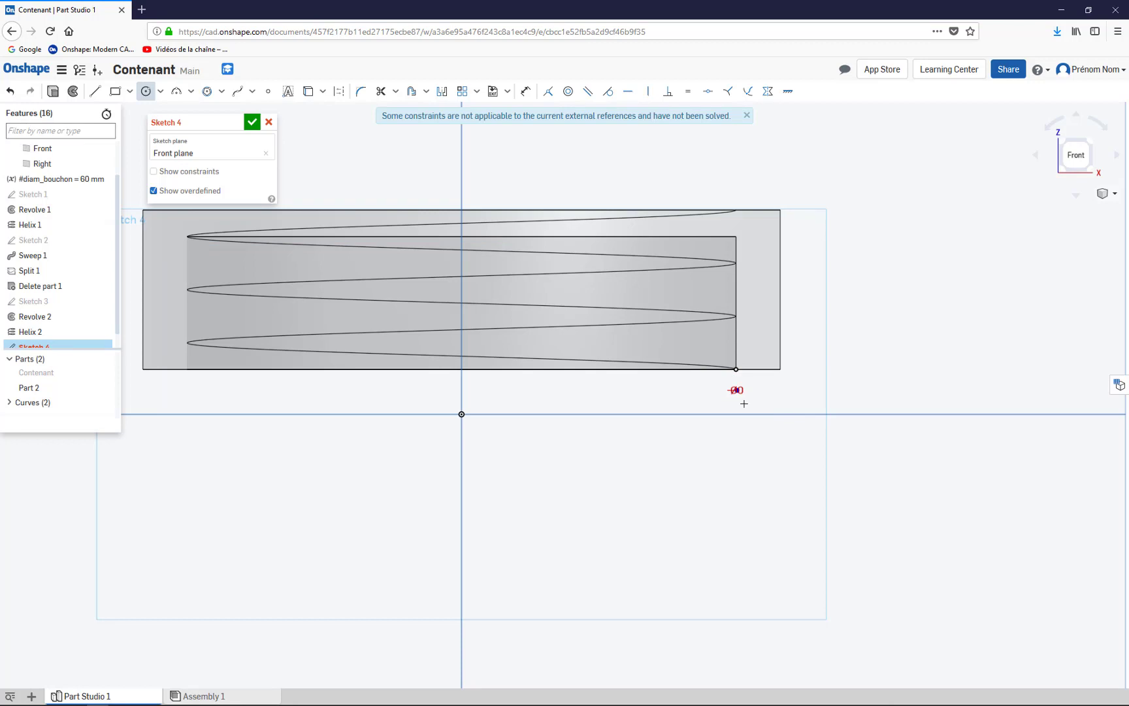
pyautogui.press('Escape')
pyautogui.hotkey('ctrl', 'z')
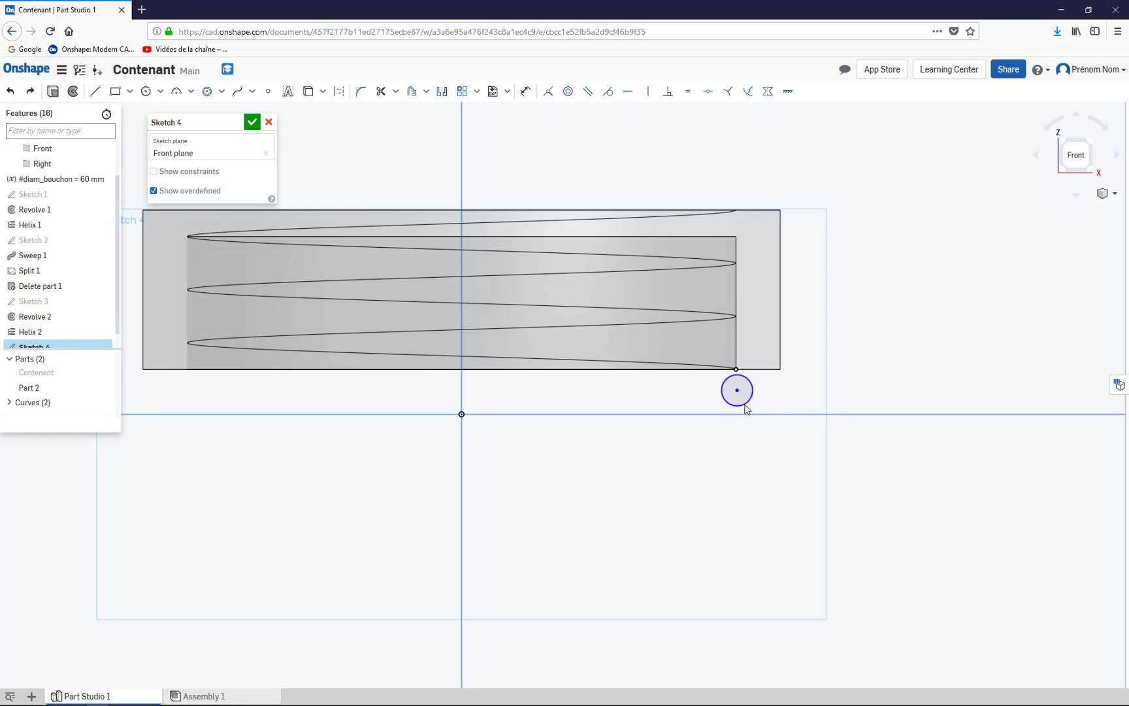
# Step: Dimension the circle below the cap rim to a 4 mm diameter
pyautogui.click(526, 91)
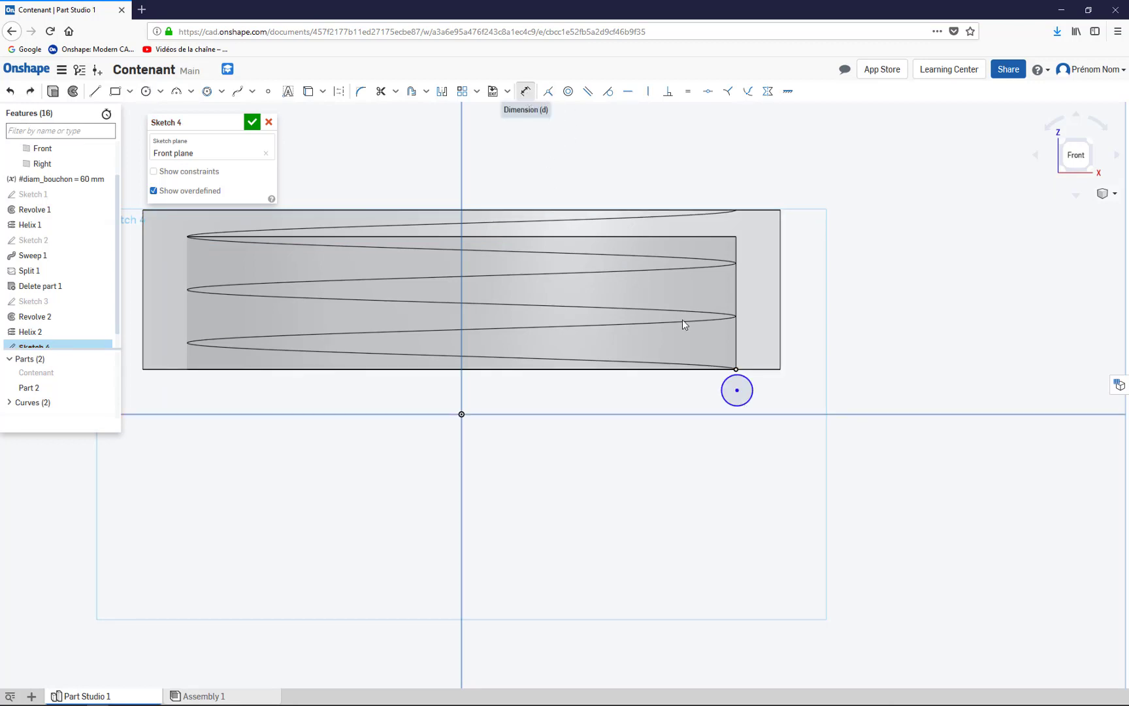
pyautogui.scroll(-1, 743, 406)
pyautogui.click(743, 406)
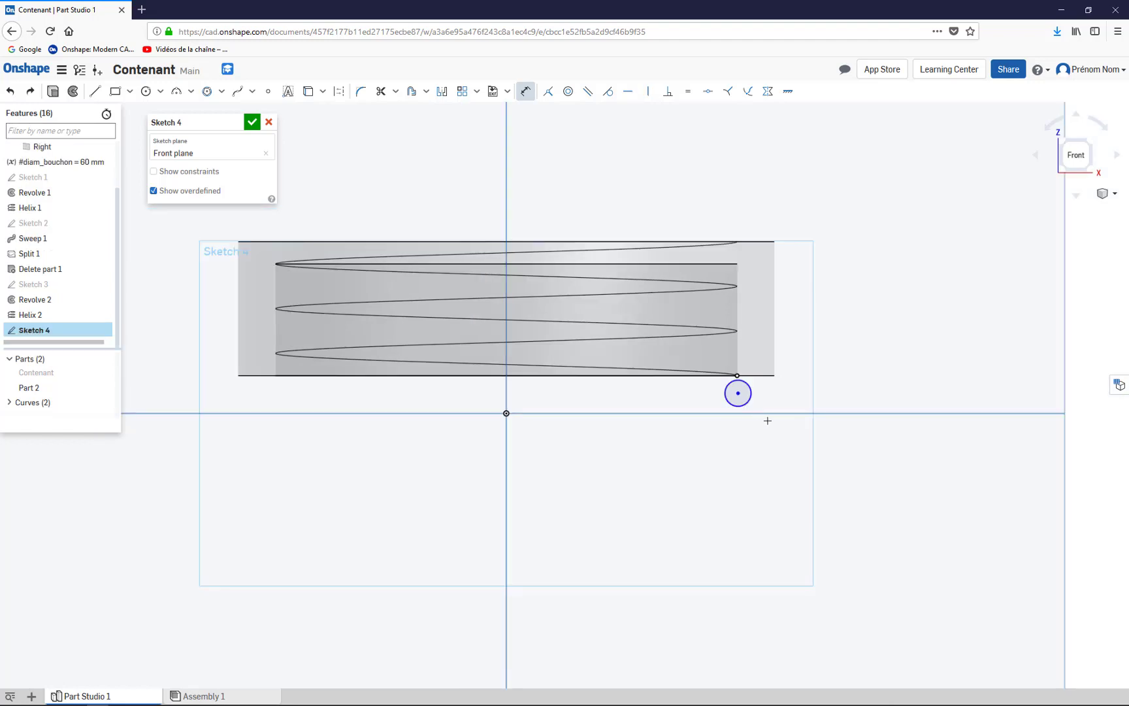
pyautogui.click(768, 421)
pyautogui.write('4')
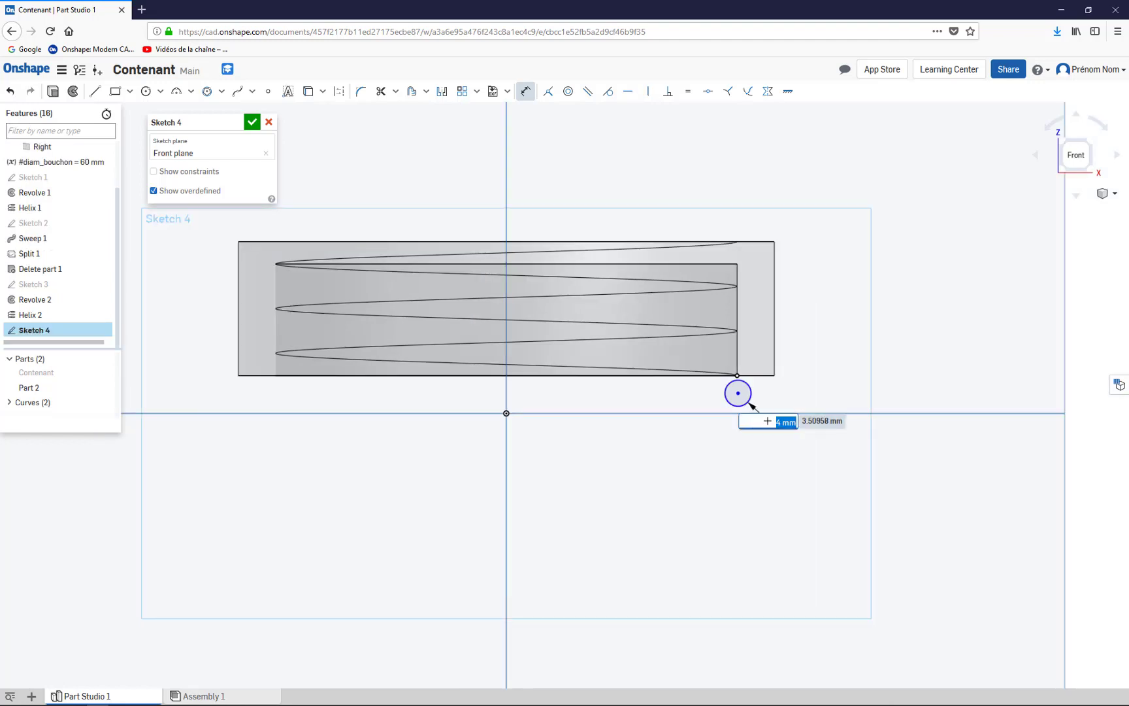
pyautogui.press('Return')
# Step: Make the circle tangent to the cap's lower edge and coincident with the projected helix end point, and accept the sketch
pyautogui.scroll(-1, 772, 391)
pyautogui.scroll(6, 748, 400)
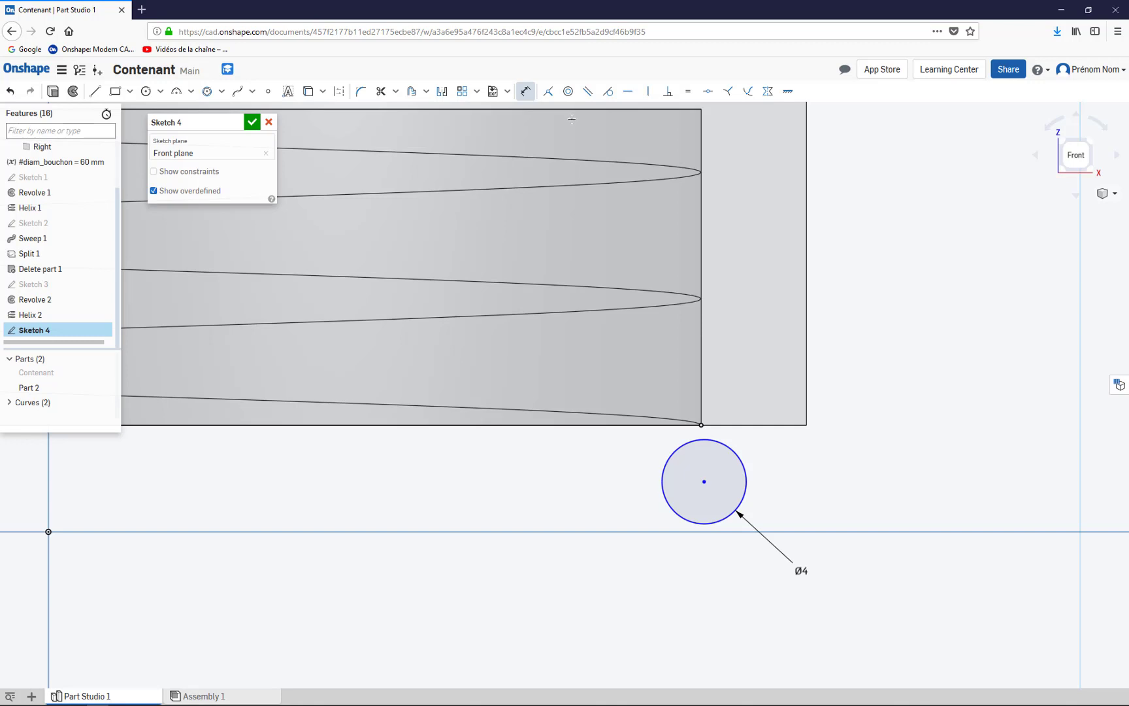
pyautogui.click(608, 91)
pyautogui.click(674, 436)
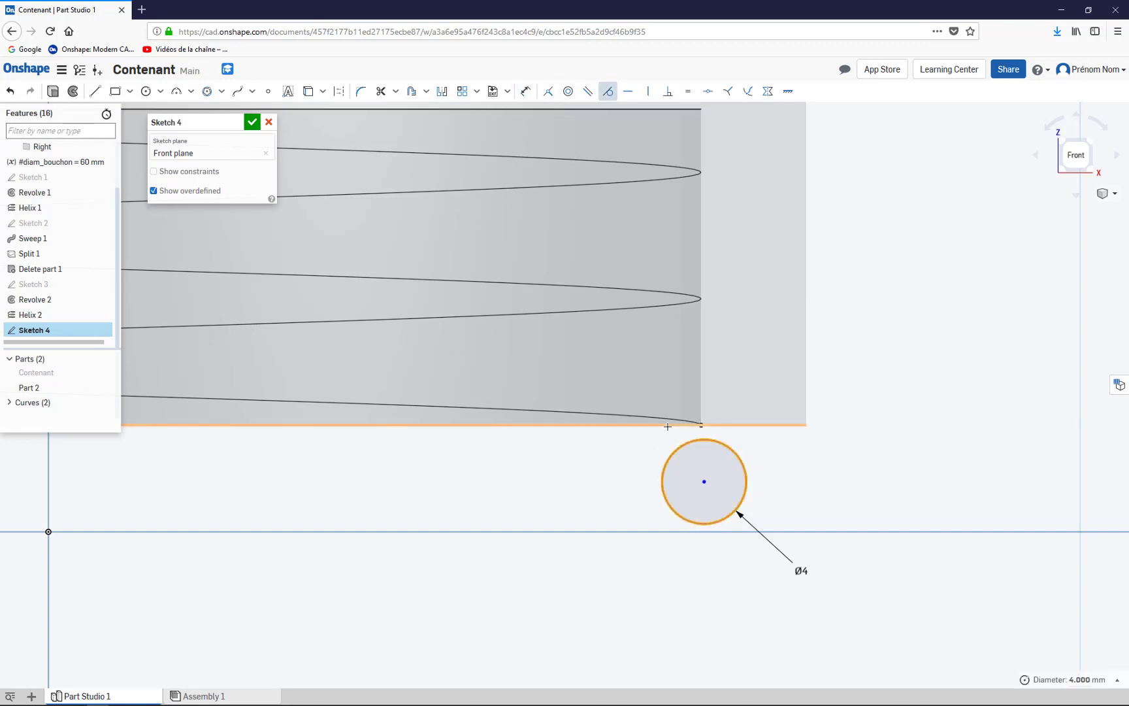
pyautogui.click(674, 425)
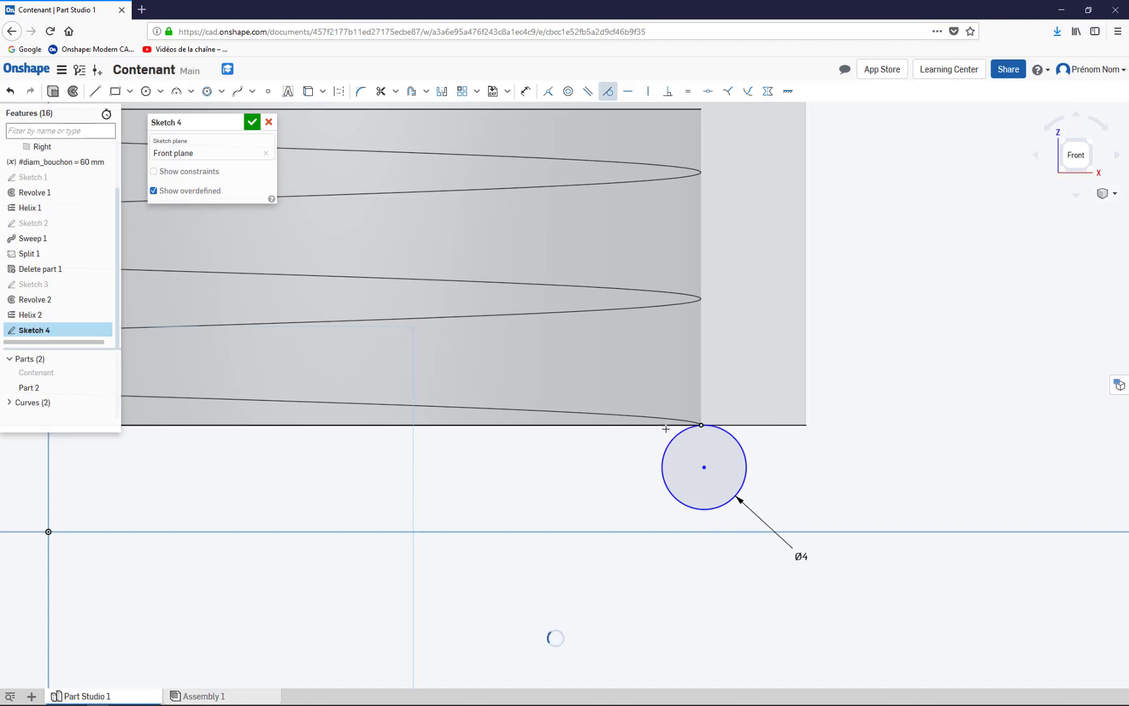
pyautogui.click(547, 91)
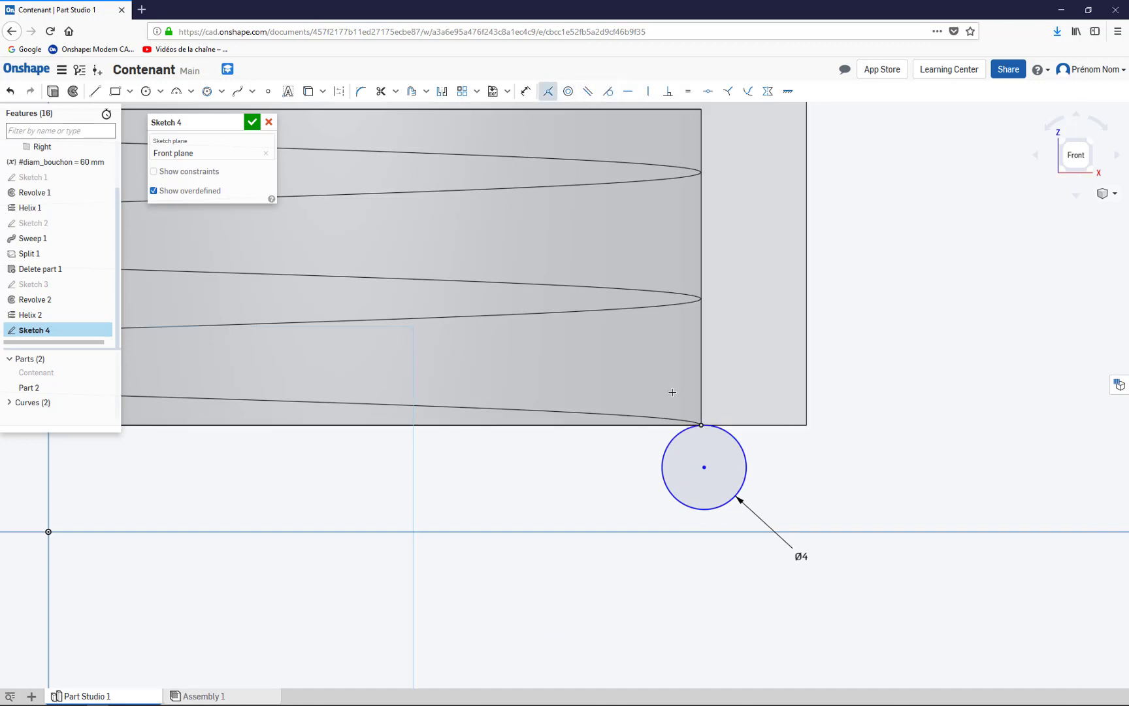
pyautogui.click(678, 438)
pyautogui.click(701, 426)
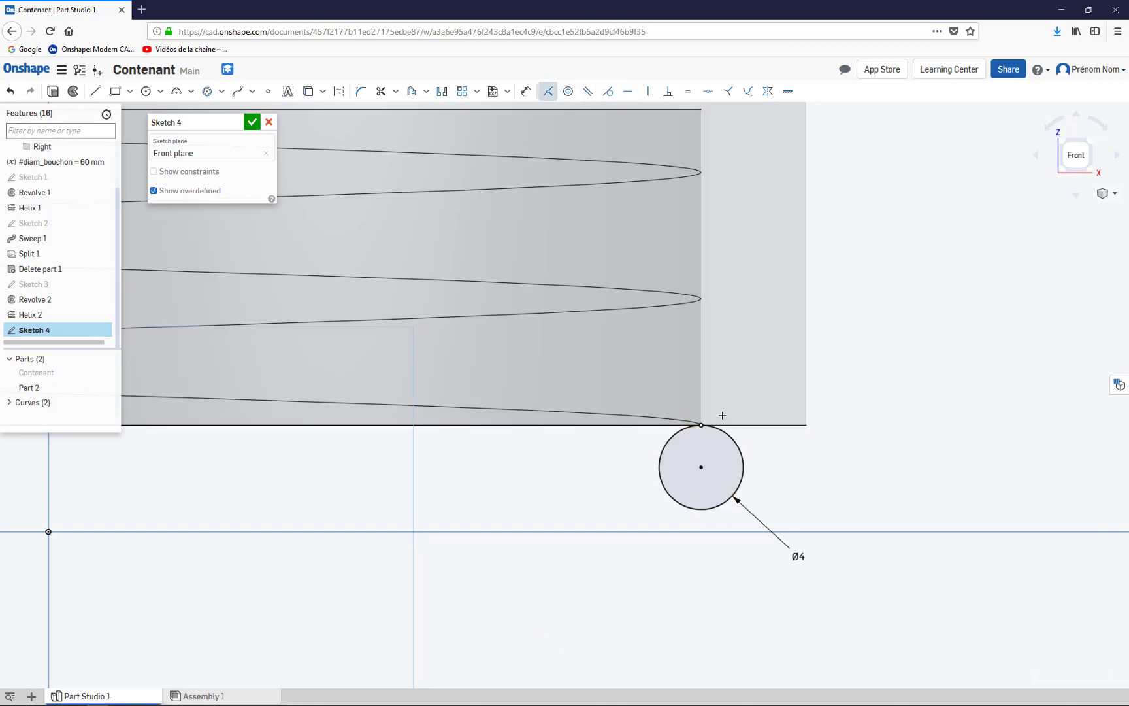
pyautogui.click(252, 123)
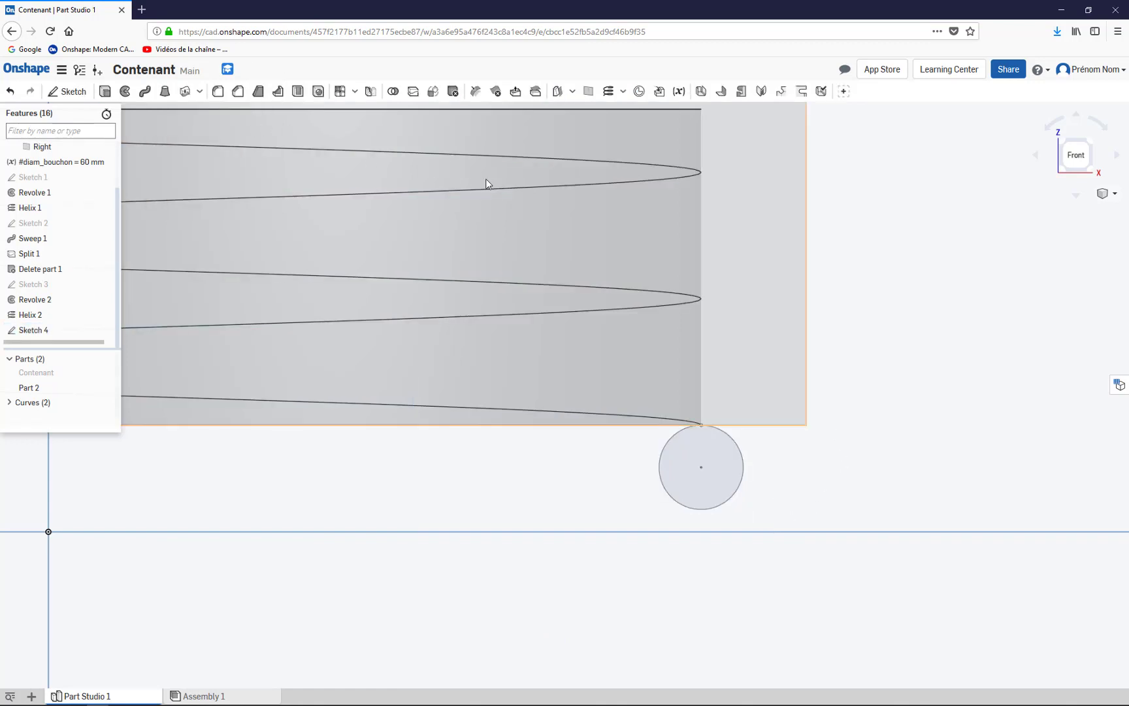
# Step: View the cap in 3D from below and switch the model display from translucent to shaded
pyautogui.scroll(2, 832, 291)
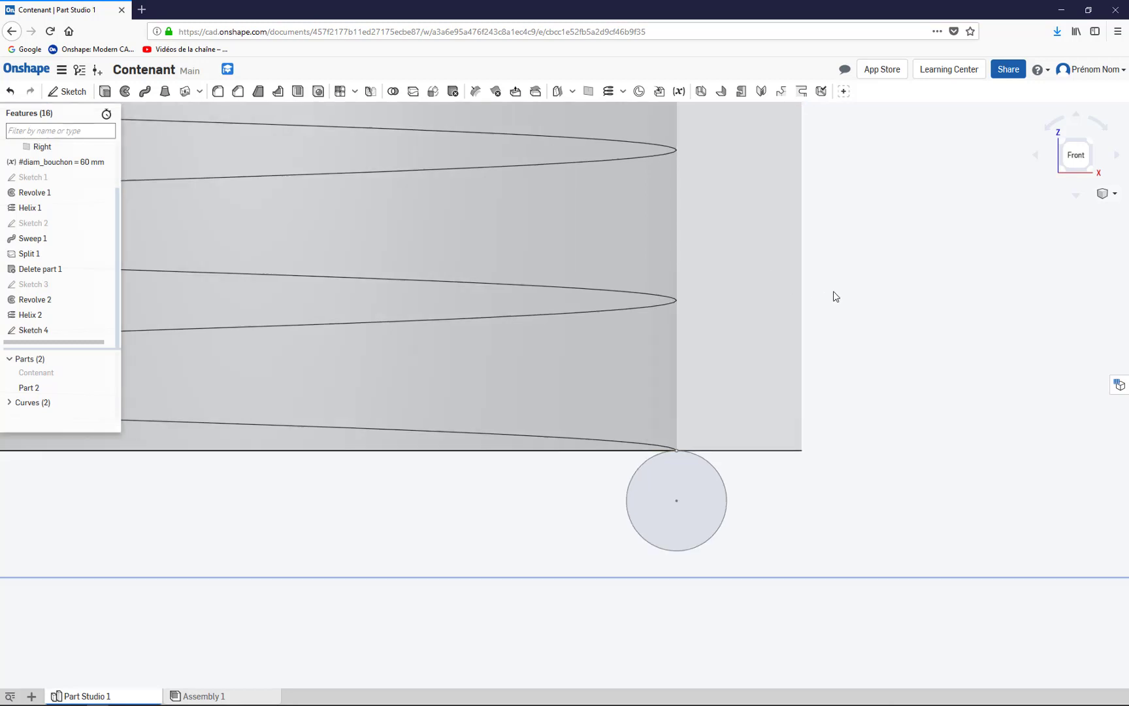
pyautogui.scroll(-5, 838, 292)
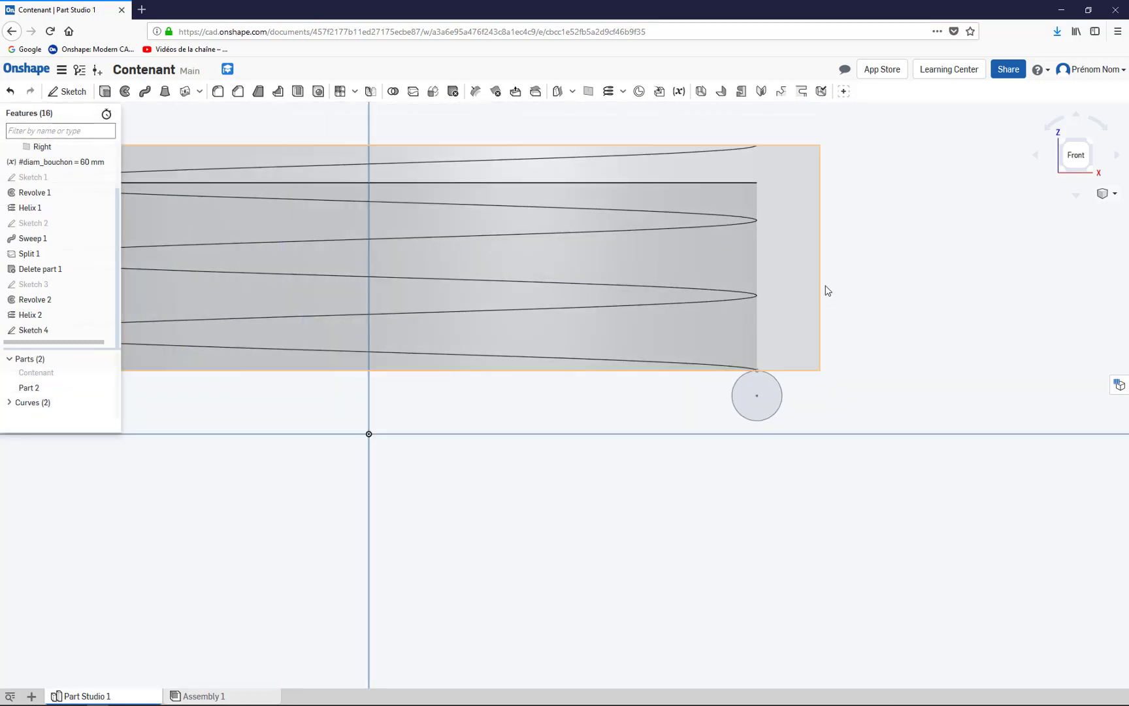
pyautogui.click(1090, 142)
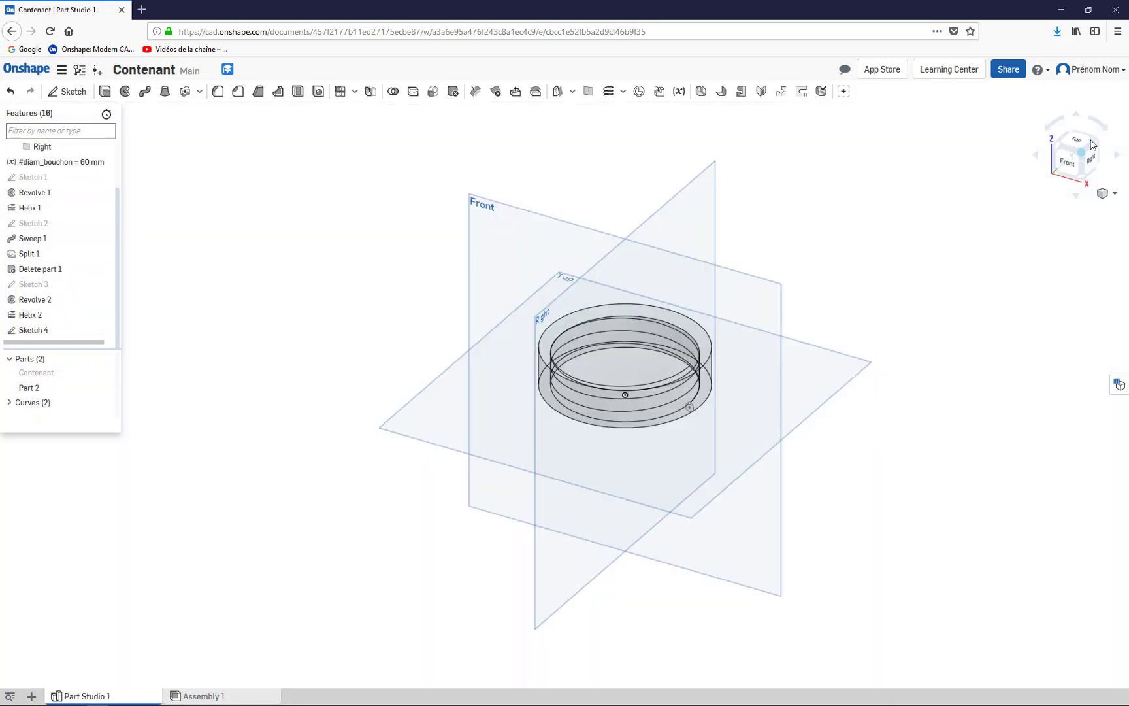
pyautogui.moveTo(801, 449); pyautogui.dragTo(825, 401, button='right')
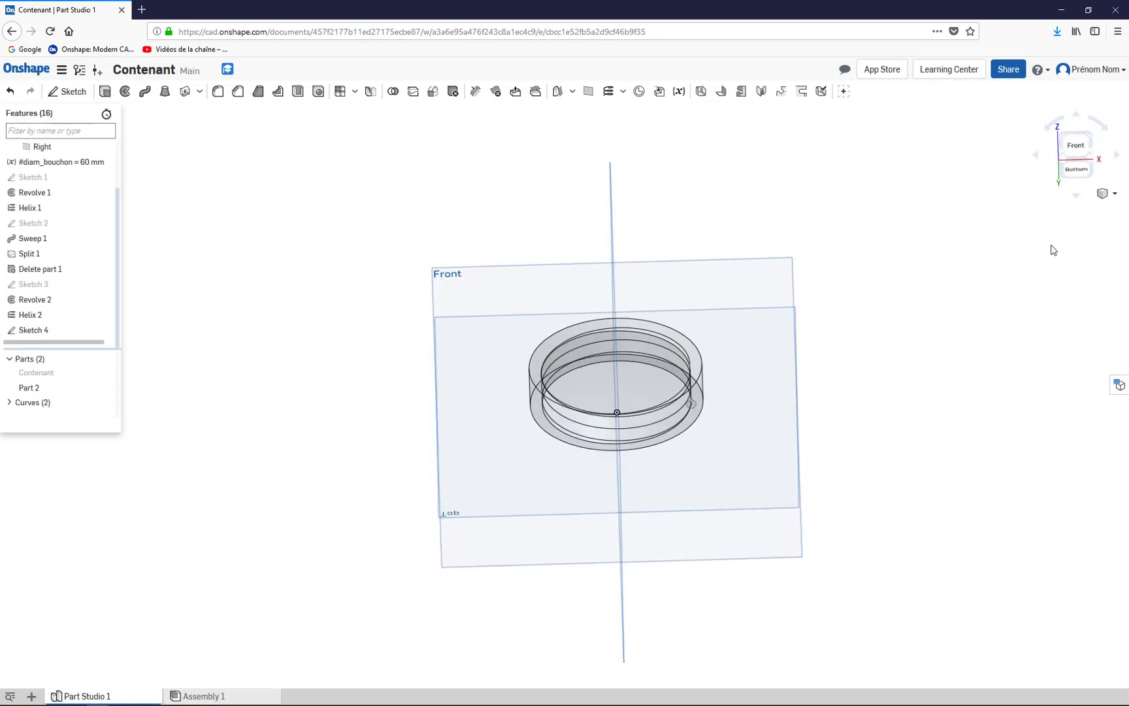
pyautogui.click(1117, 195)
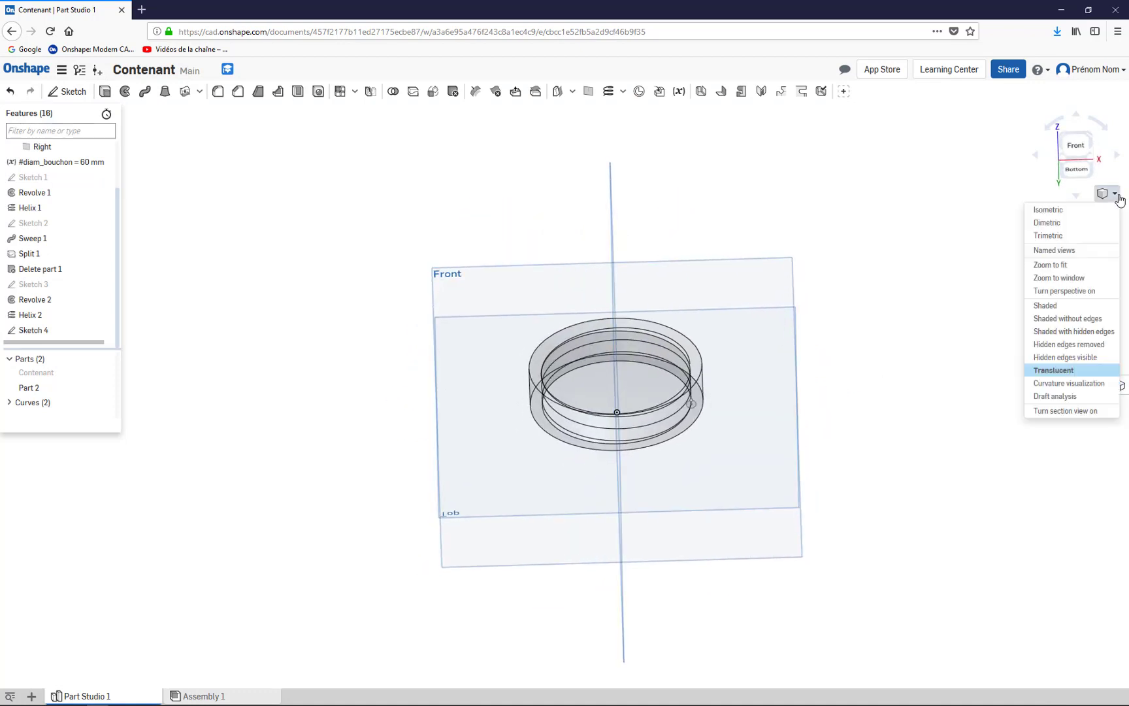
pyautogui.click(1047, 306)
# Step: Sweep the 4 mm circle along the cap's inner helix as a solid Remove operation on Part 2
pyautogui.moveTo(771, 429)
pyautogui.mouseDown(button='right')
pyautogui.moveTo(809, 442)
pyautogui.moveTo(746, 427)
pyautogui.moveTo(723, 446)
pyautogui.moveTo(785, 435)
pyautogui.mouseUp(button='right')
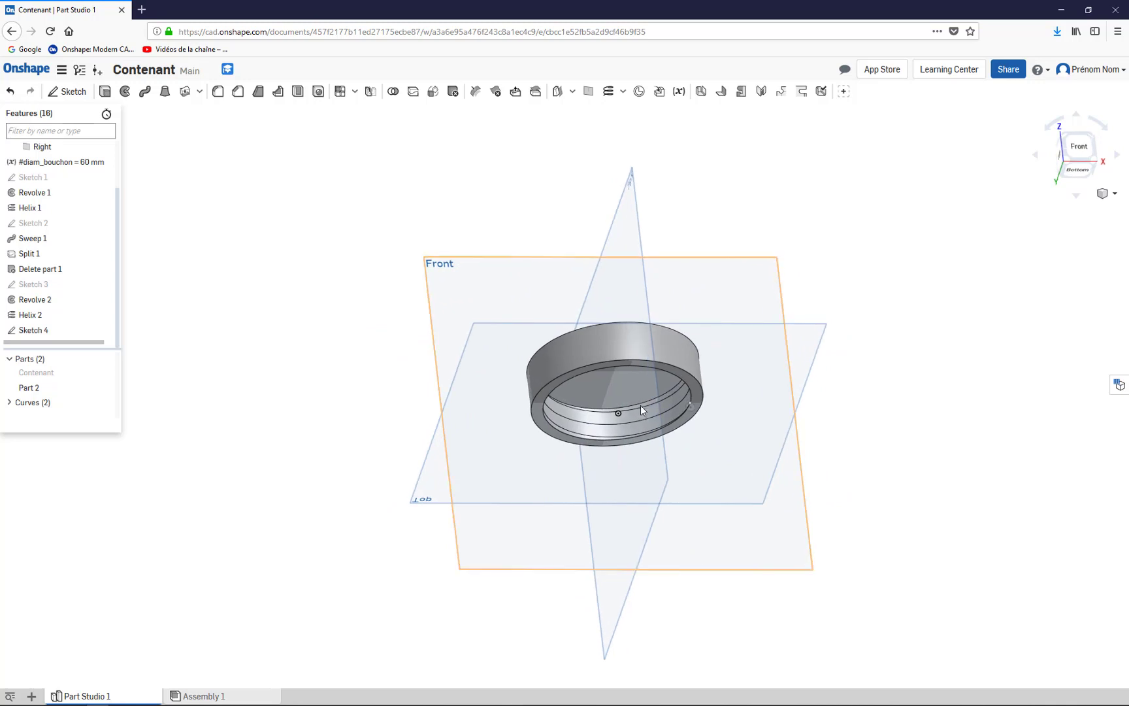
pyautogui.scroll(-2, 641, 405)
pyautogui.scroll(6, 684, 408)
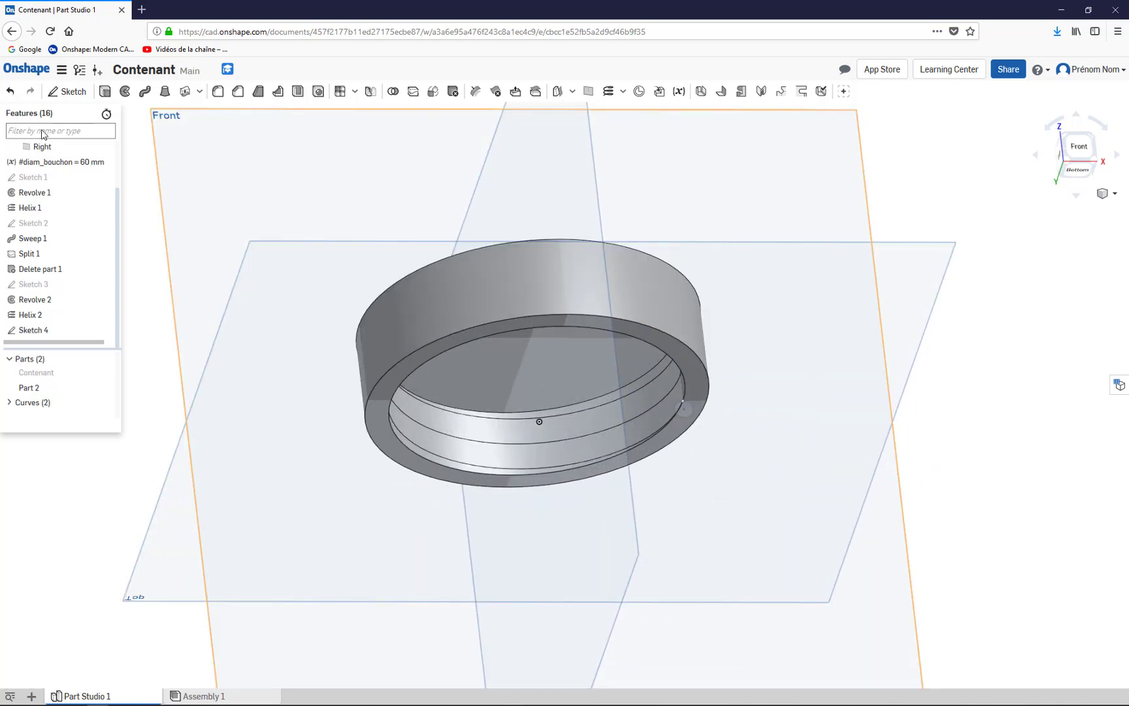
pyautogui.click(144, 94)
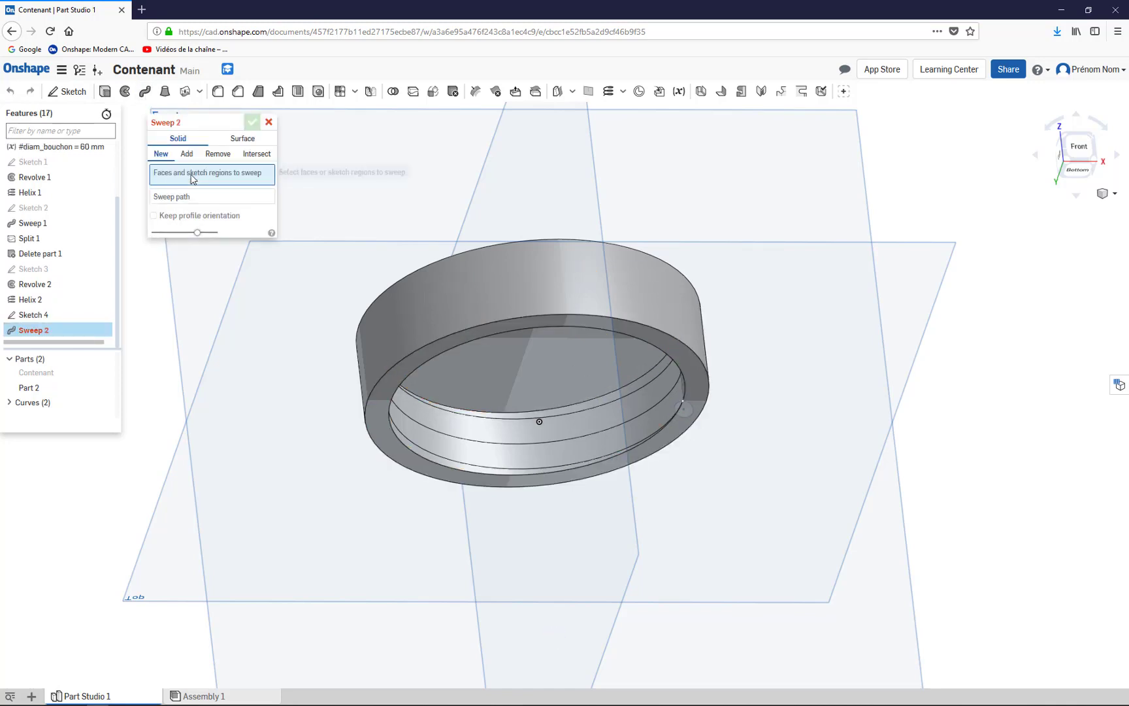
pyautogui.click(683, 413)
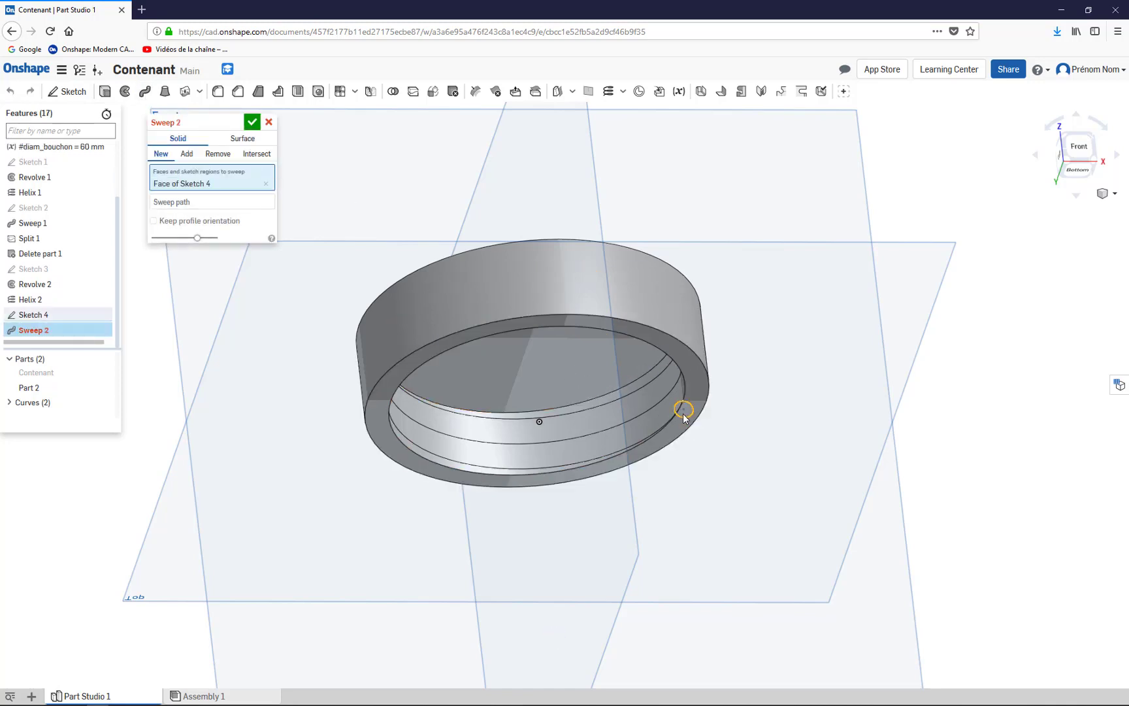
pyautogui.click(199, 202)
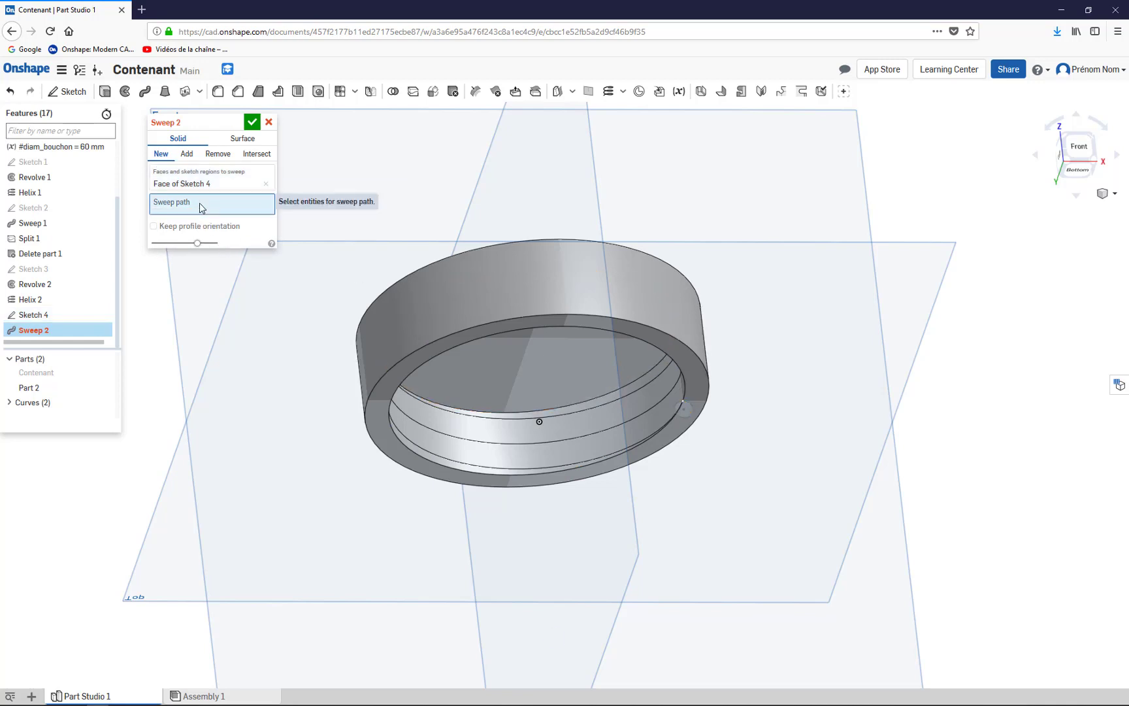
pyautogui.click(522, 442)
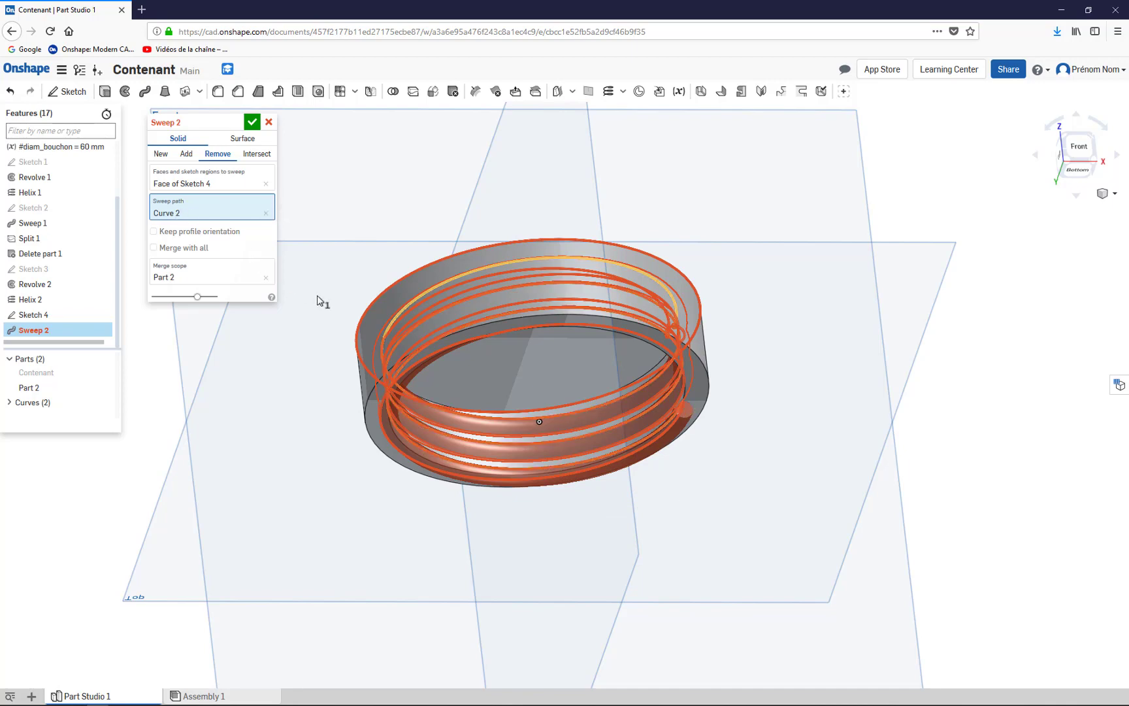
pyautogui.moveTo(308, 313); pyautogui.dragTo(340, 302, button='right')
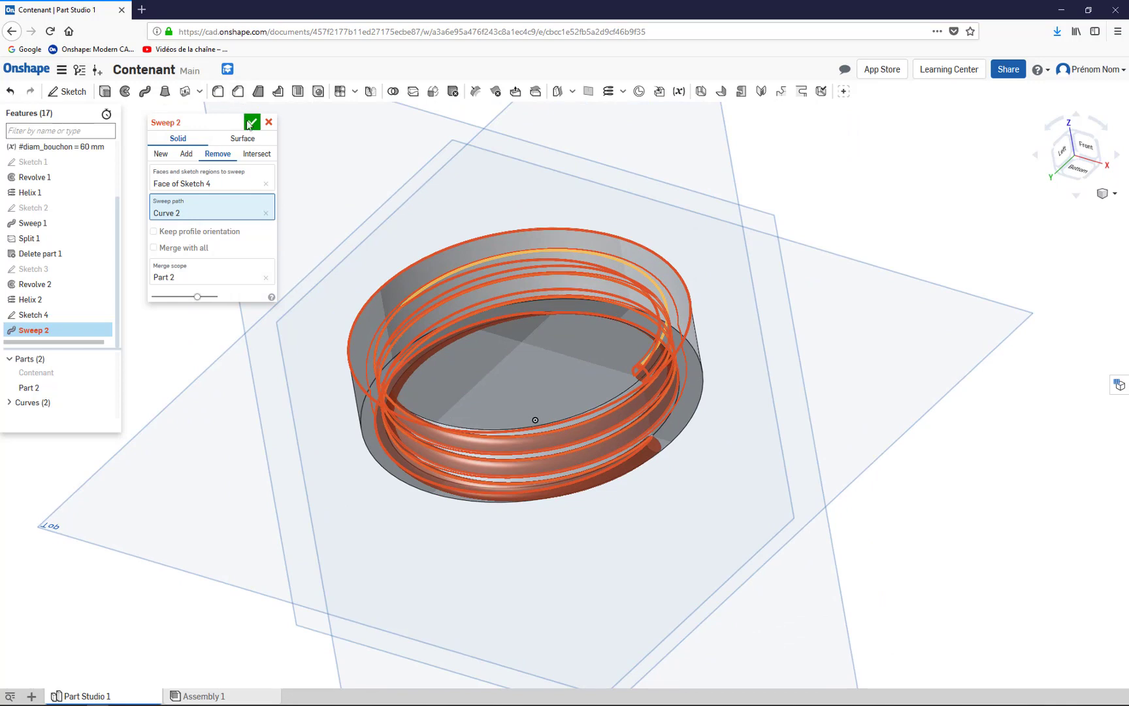
pyautogui.click(251, 123)
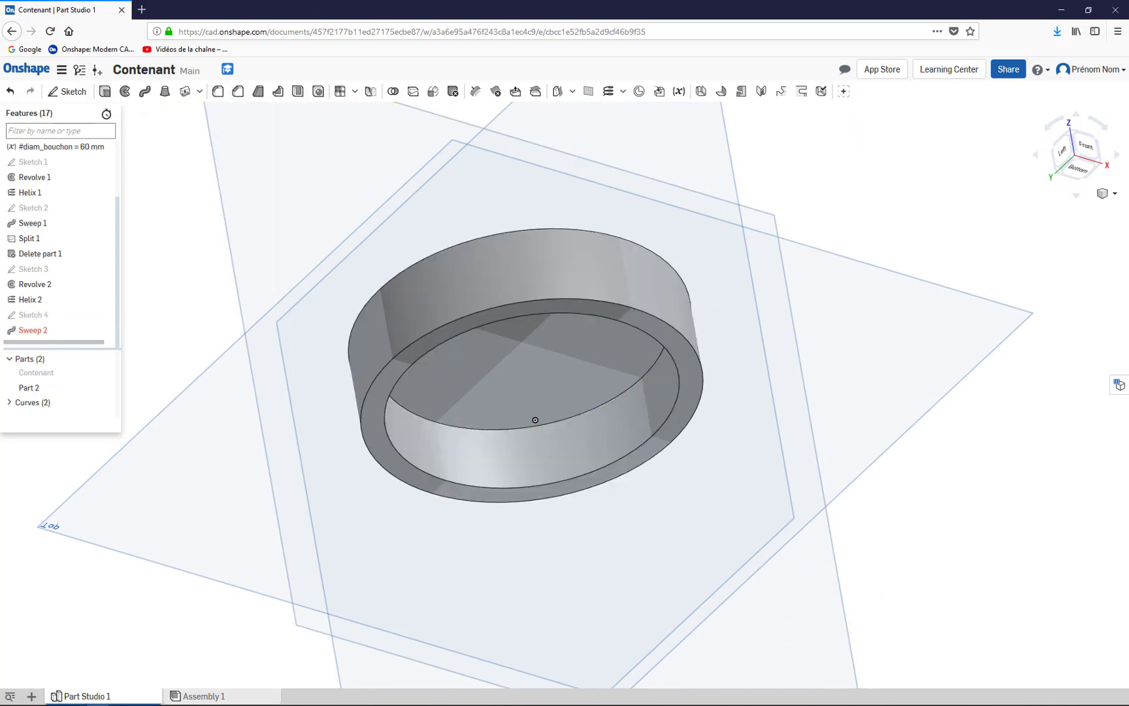
# Step: Reopen the cap's sweep cut, examine its path preview from the side, and close it without changes
pyautogui.doubleClick(28, 332)
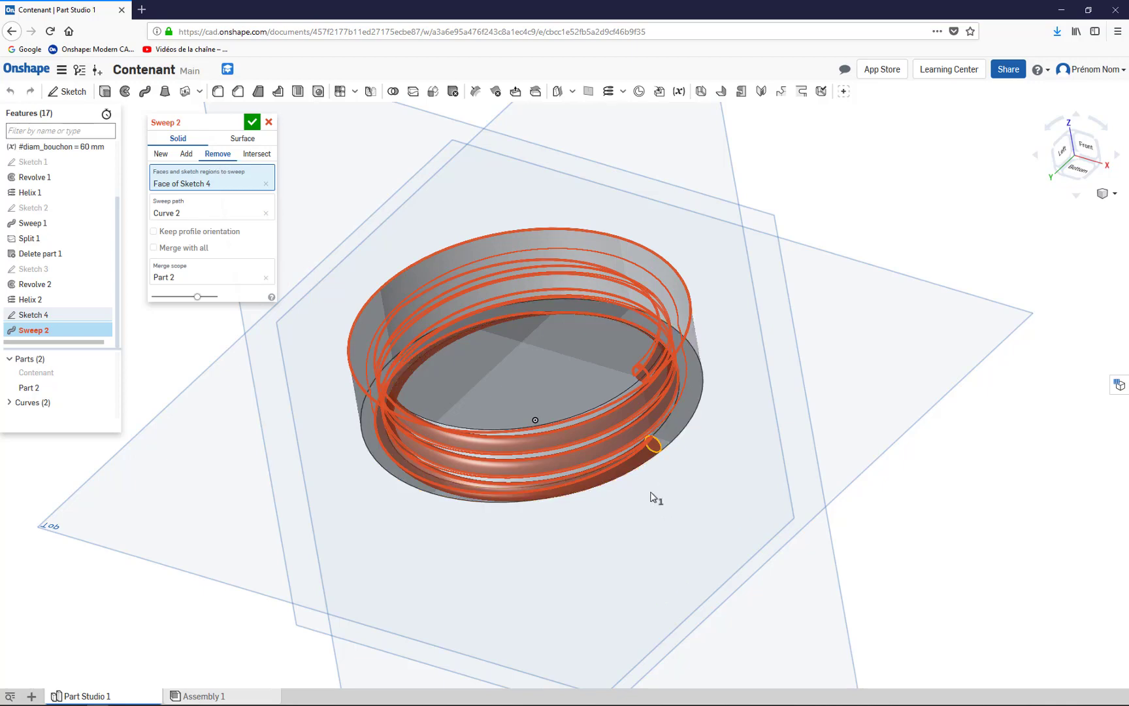
pyautogui.moveTo(651, 492); pyautogui.dragTo(661, 491, button='right')
pyautogui.moveTo(649, 492); pyautogui.dragTo(660, 502, button='right')
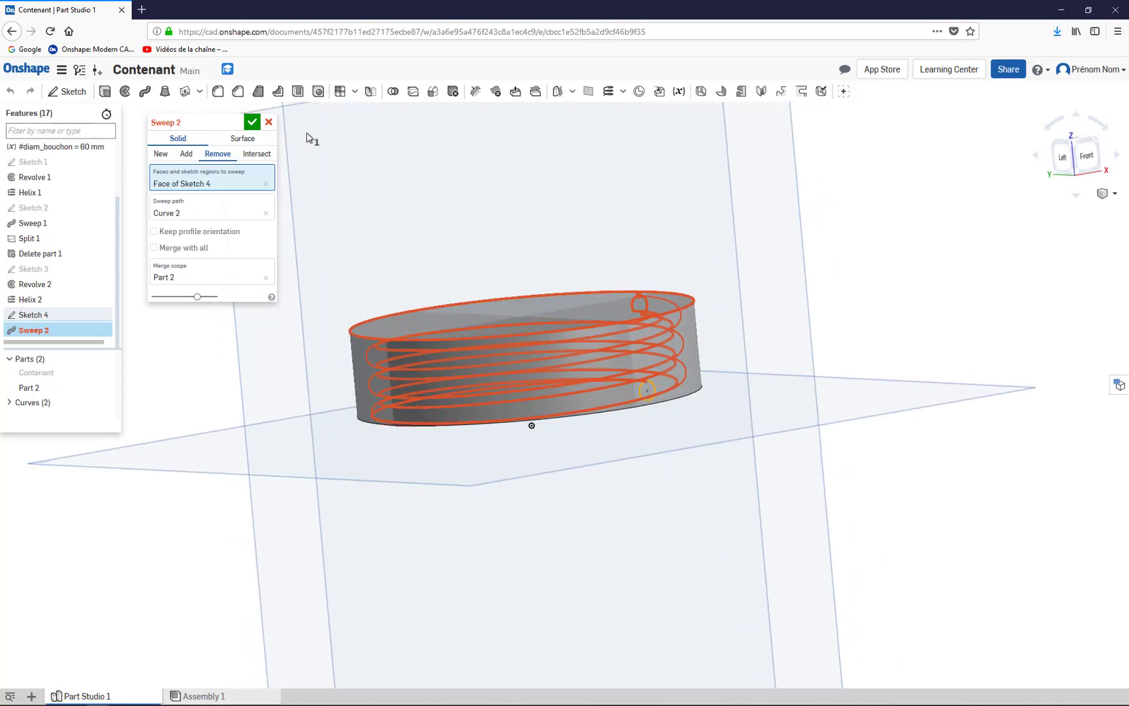
pyautogui.click(269, 122)
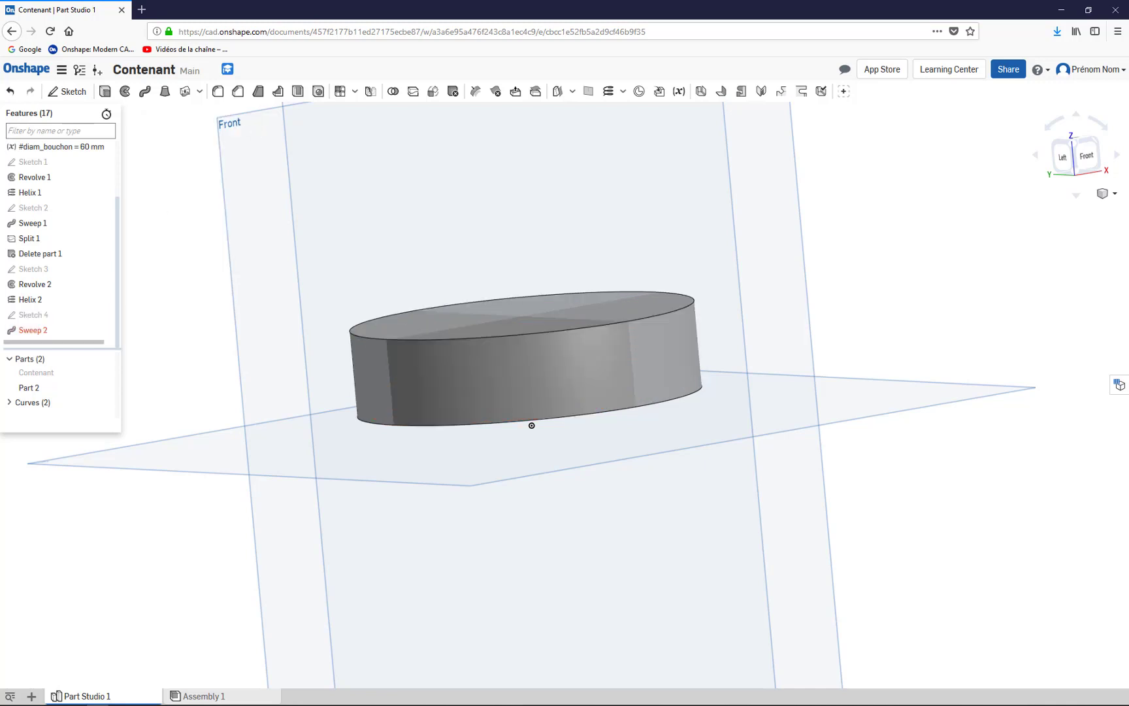
# Step: Set the cap's inner helix to 2 revolutions and accept it
pyautogui.doubleClick(27, 305)
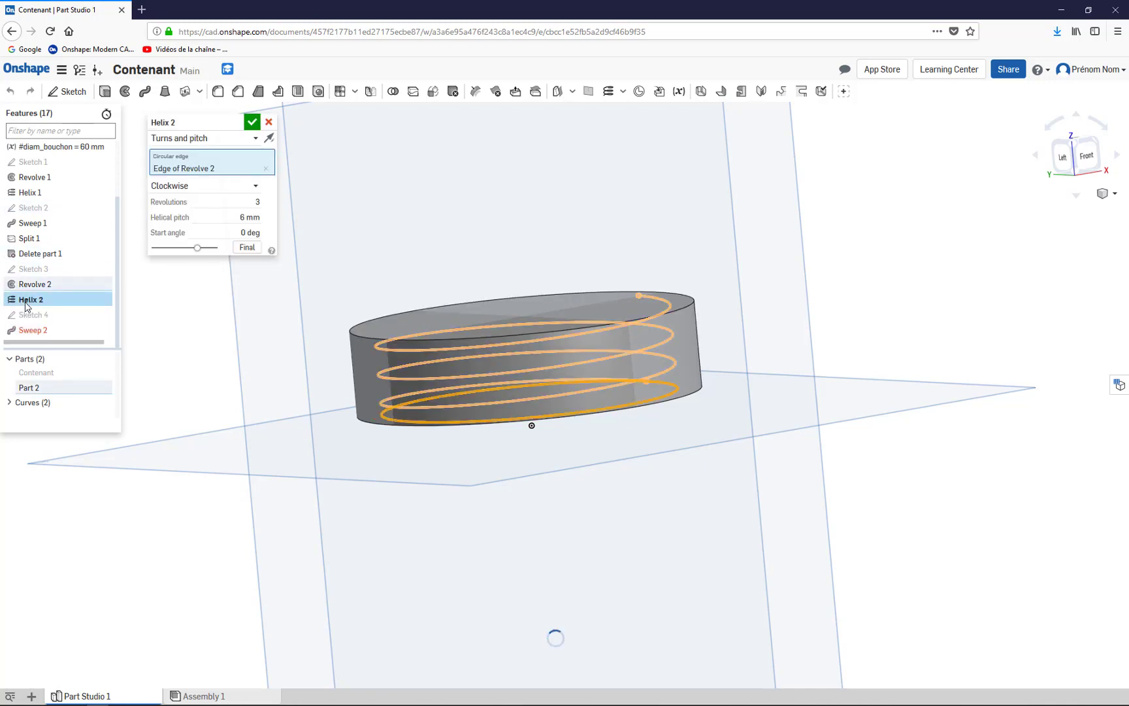
pyautogui.click(249, 202)
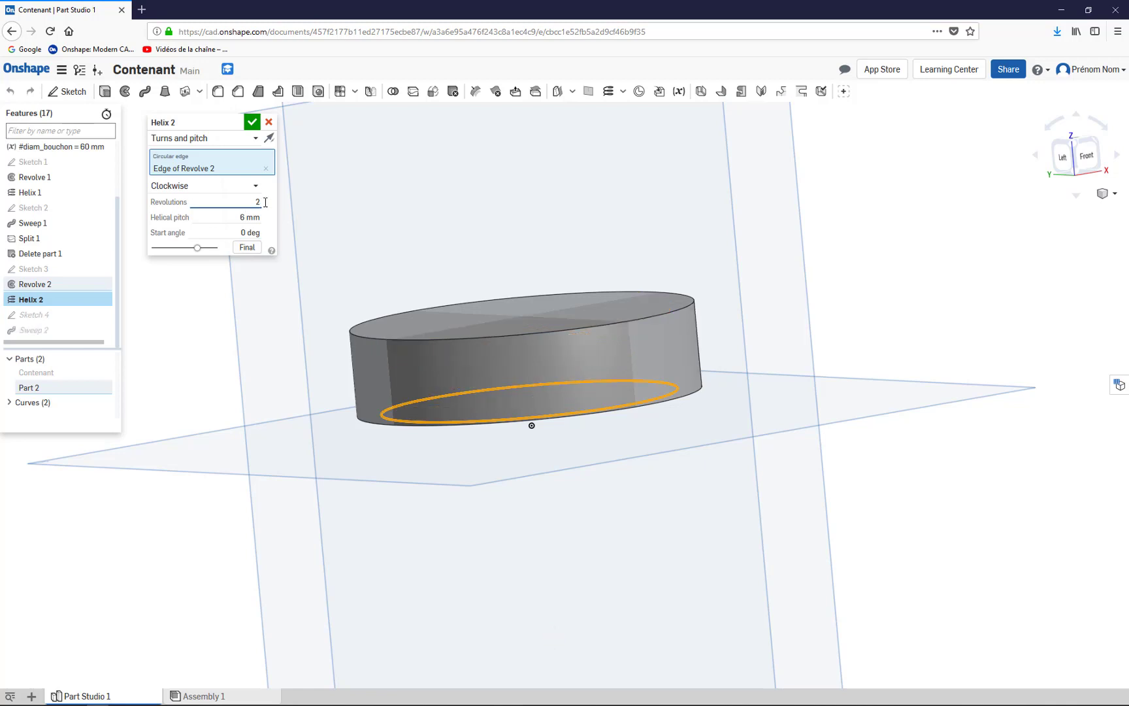
pyautogui.write('2')
pyautogui.click(251, 122)
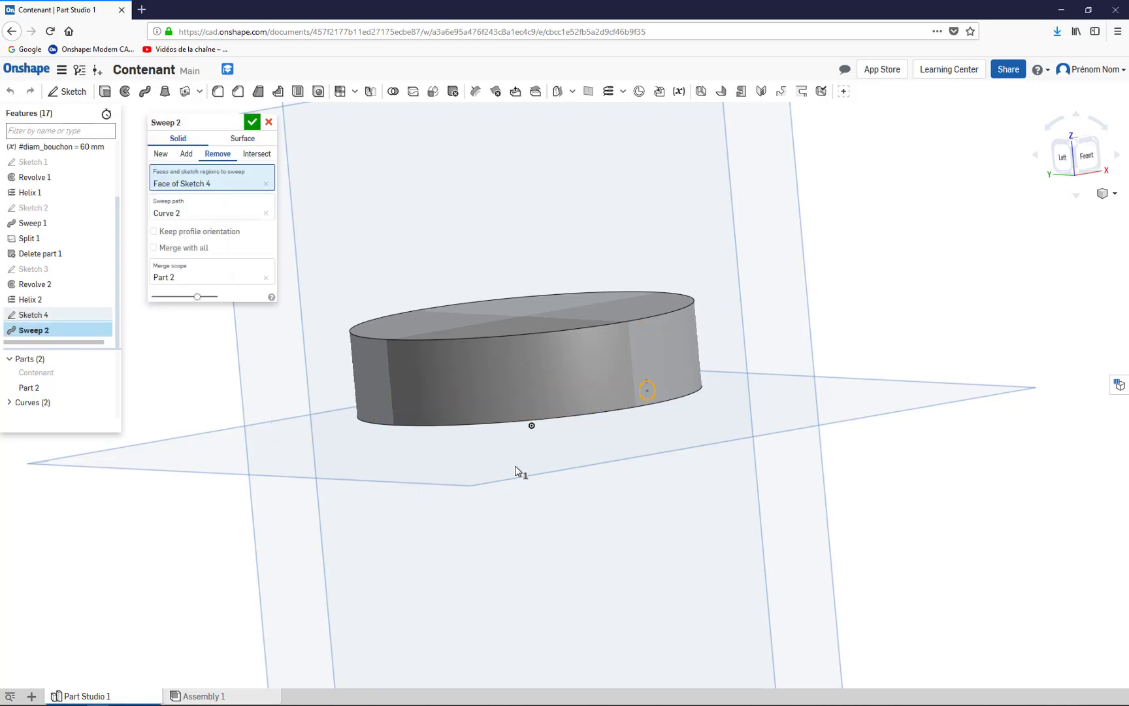
# Step: Inspect the swept thread groove inside the cap from below and accept the sweep definition
pyautogui.moveTo(517, 468); pyautogui.dragTo(559, 432, button='right')
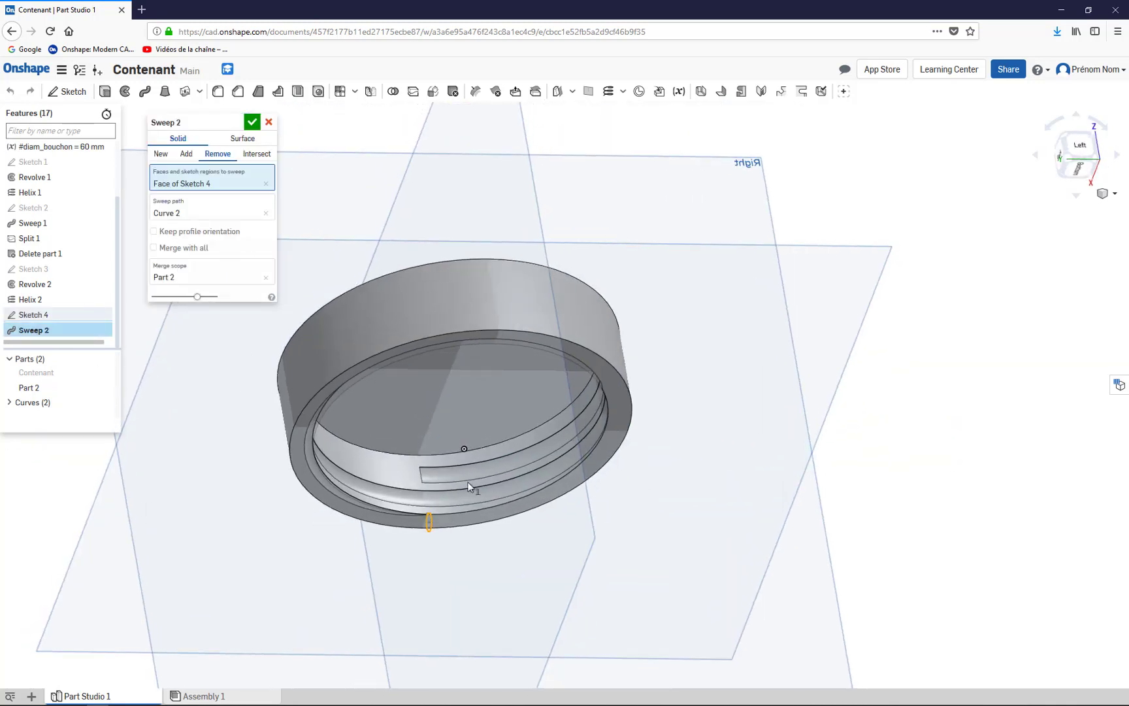
pyautogui.moveTo(484, 500); pyautogui.dragTo(478, 502, button='right')
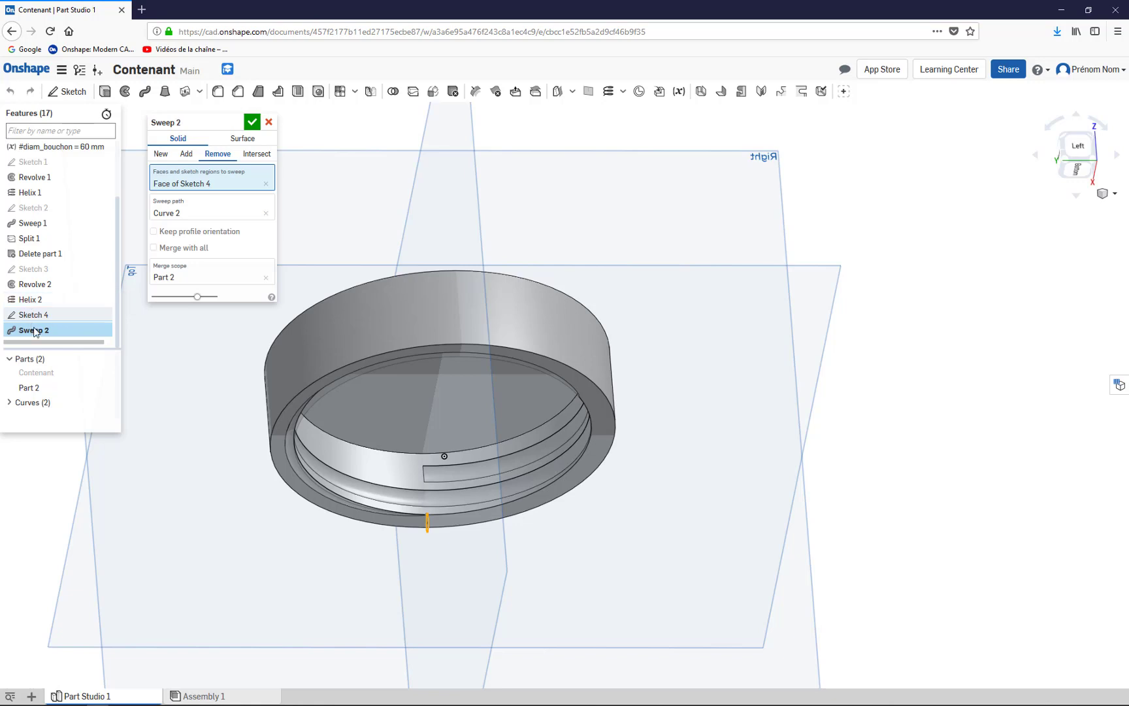
pyautogui.click(252, 125)
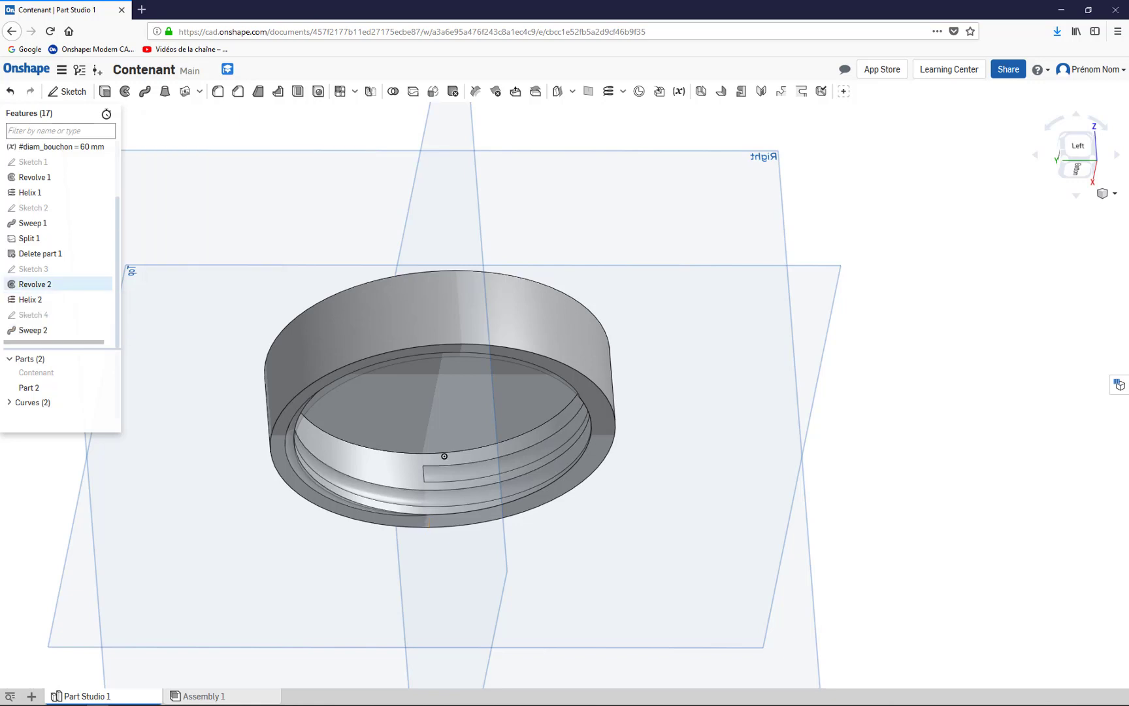
# Step: Set the cap's inner helix to 2.5 revolutions, check the resulting thread on the final model, and accept the change
pyautogui.doubleClick(35, 302)
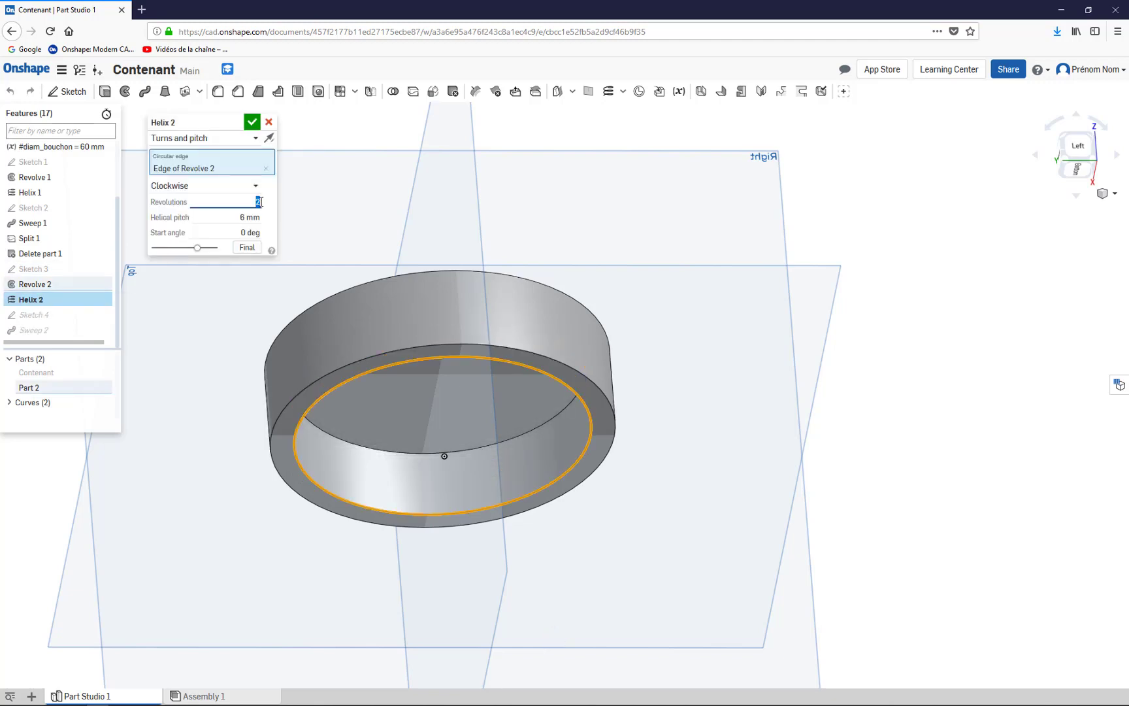
pyautogui.write('.5')
pyautogui.press('Return')
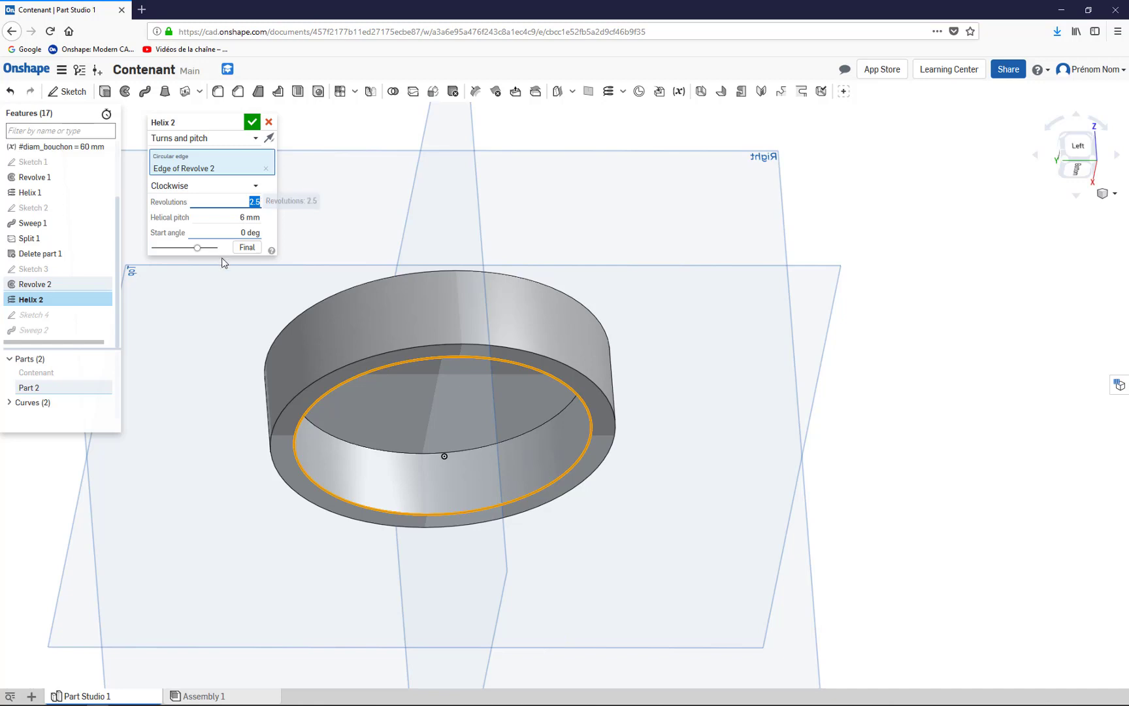
pyautogui.click(247, 247)
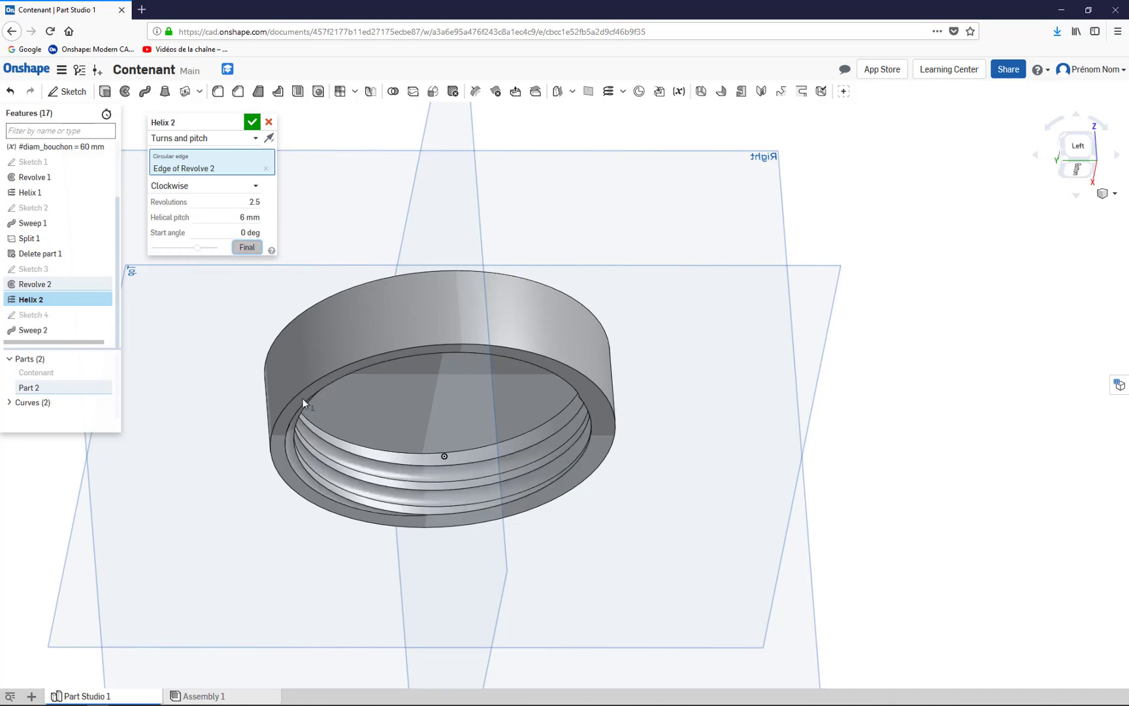
pyautogui.moveTo(303, 398); pyautogui.dragTo(282, 468, button='right')
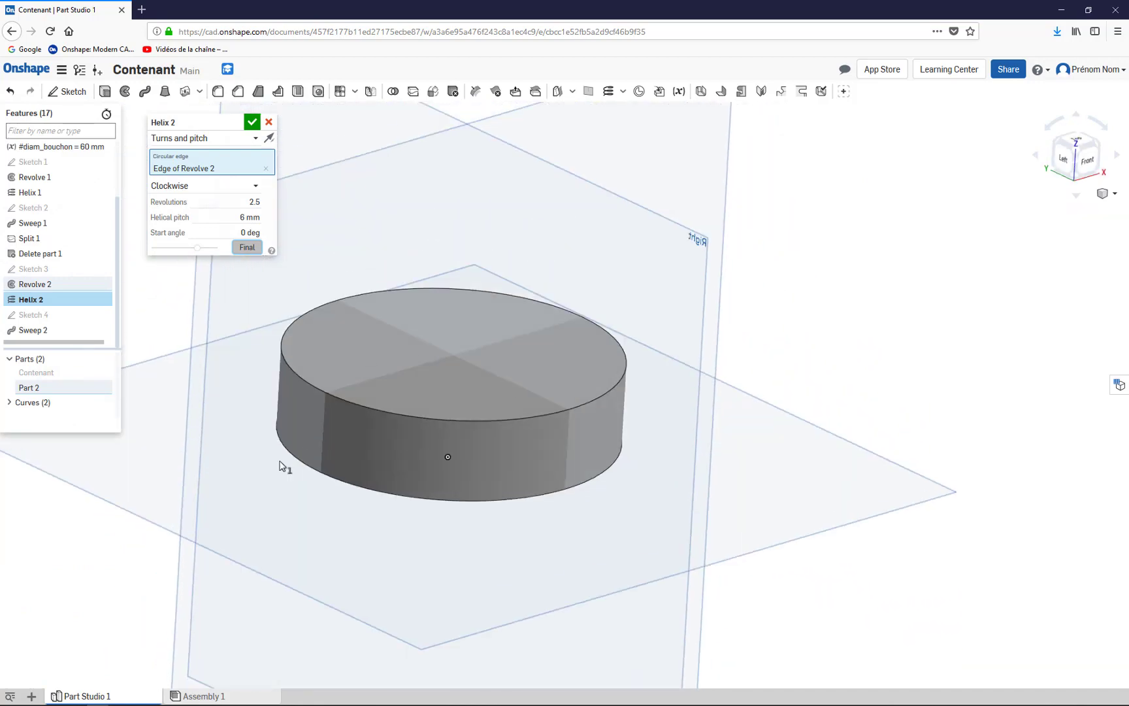
pyautogui.click(251, 124)
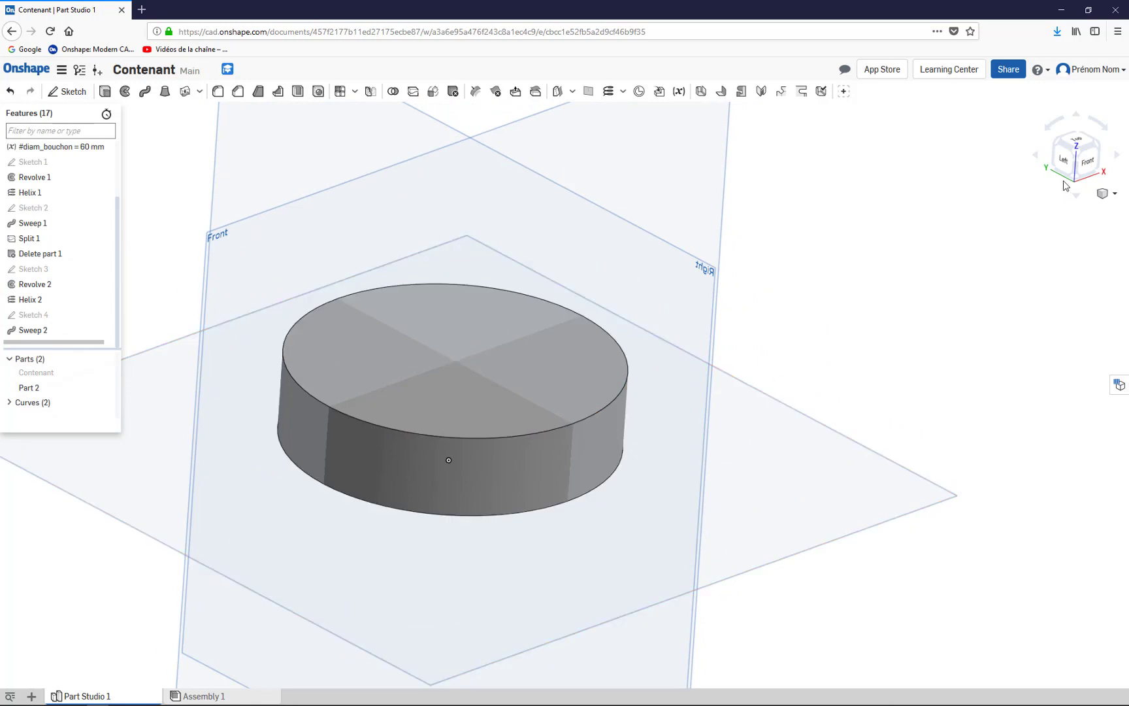
# Step: Show the hidden Contenant part together with the cap and view both from the side
pyautogui.click(1078, 155)
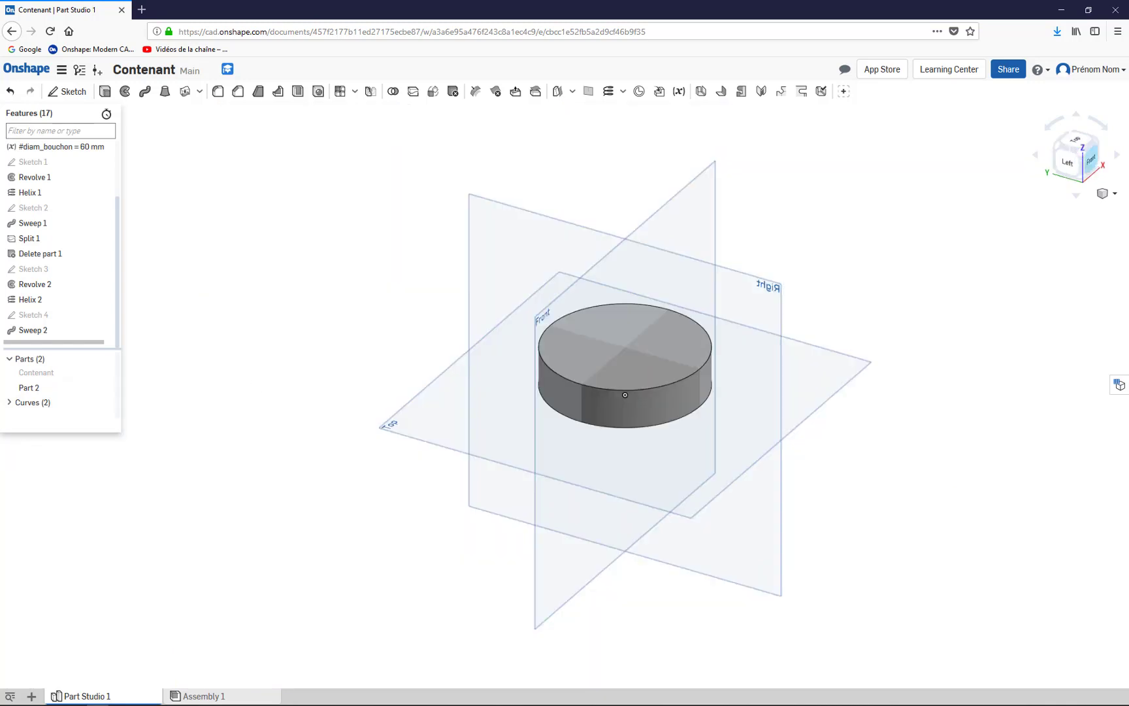
pyautogui.rightClick(50, 373)
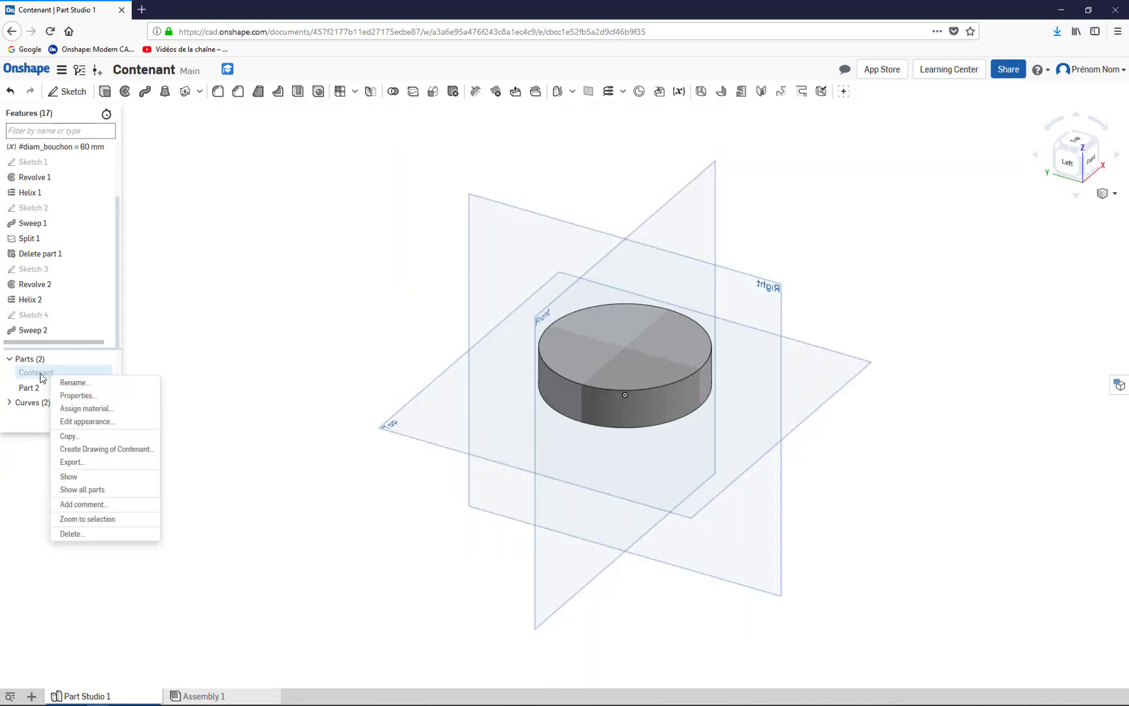
pyautogui.click(40, 376)
pyautogui.click(106, 371)
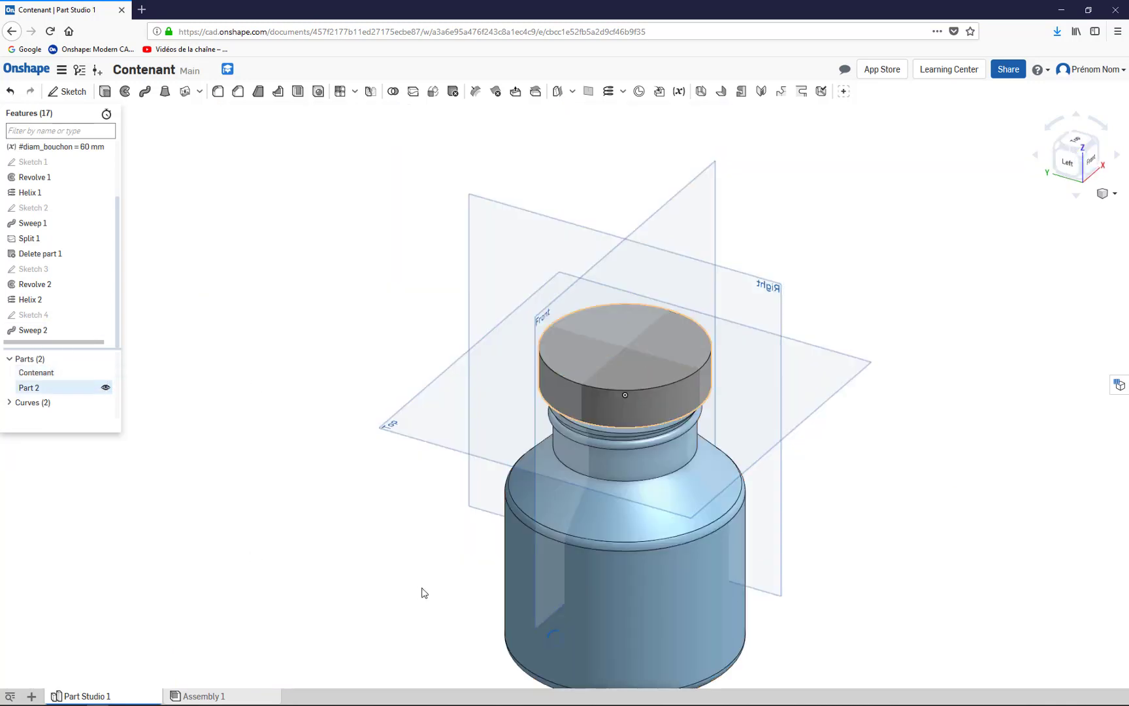
pyautogui.moveTo(426, 540); pyautogui.dragTo(431, 552, button='right')
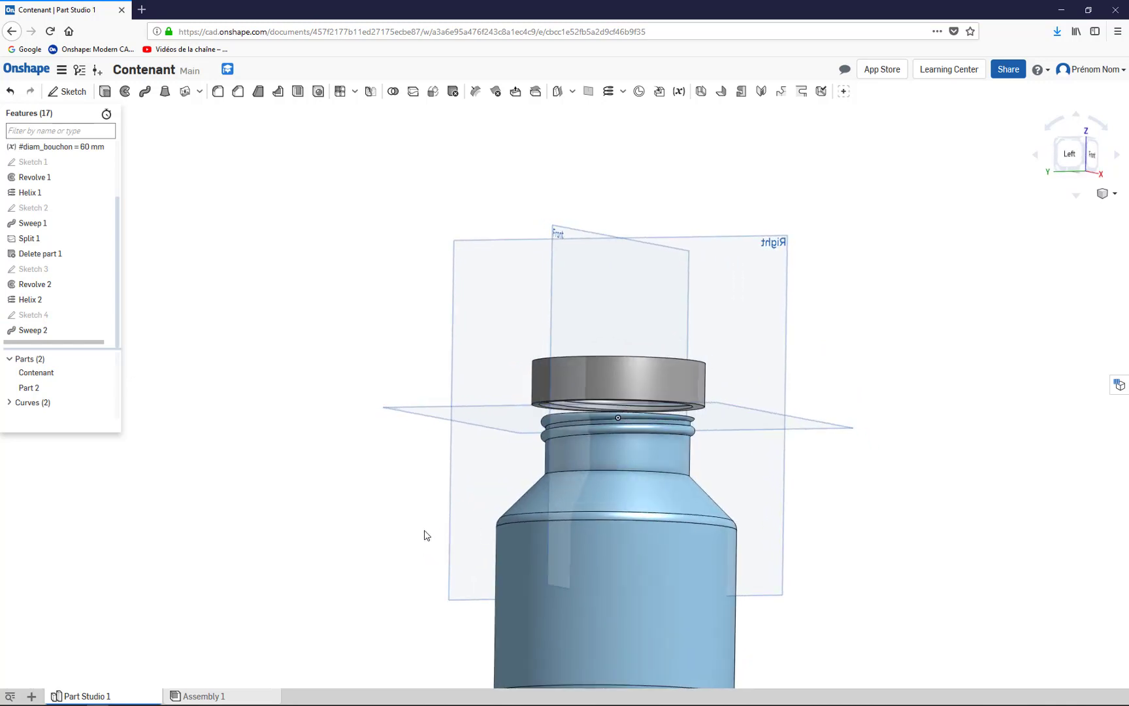
# Step: Set the variable diam_bouchon to 70 mm, check the final model with cap and neck, and accept it
pyautogui.click(81, 150)
pyautogui.doubleClick(80, 151)
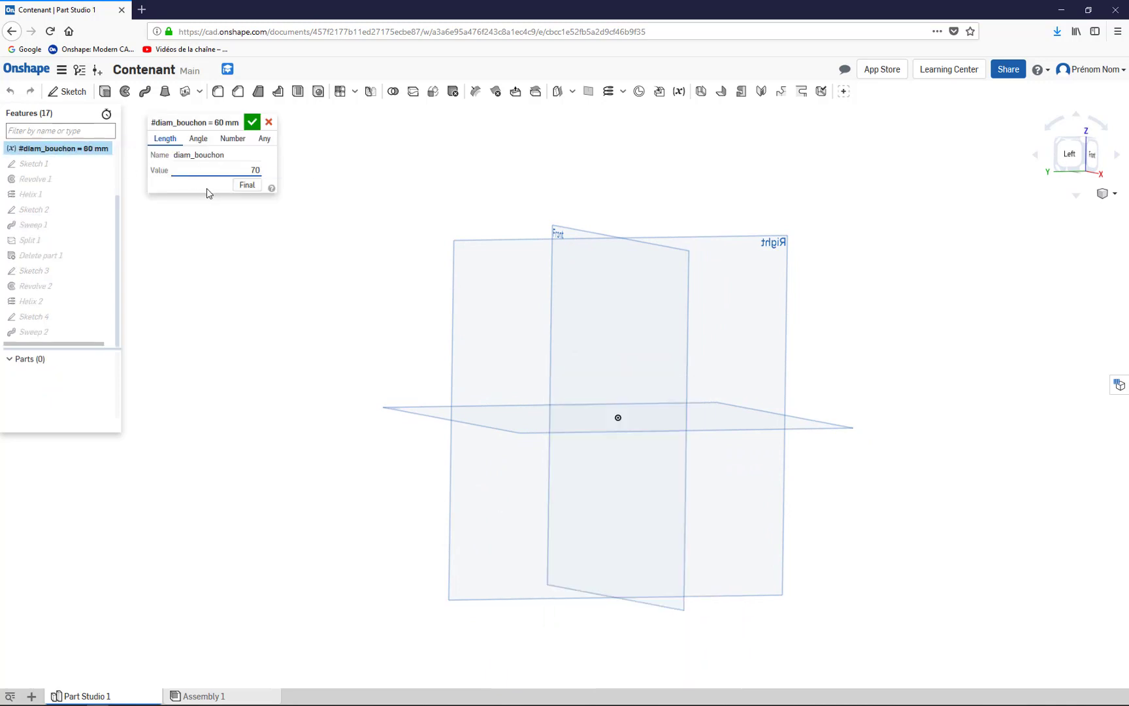
pyautogui.click(245, 185)
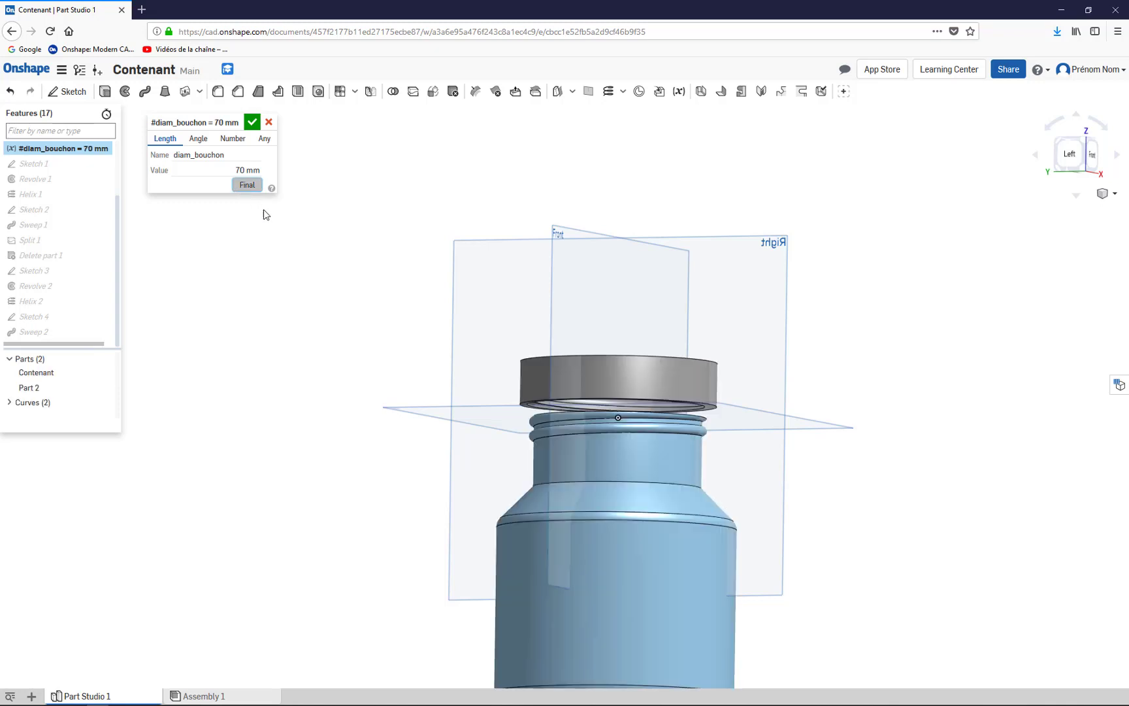
pyautogui.moveTo(348, 413)
pyautogui.mouseDown(button='right')
pyautogui.moveTo(346, 392)
pyautogui.moveTo(340, 429)
pyautogui.mouseUp(button='right')
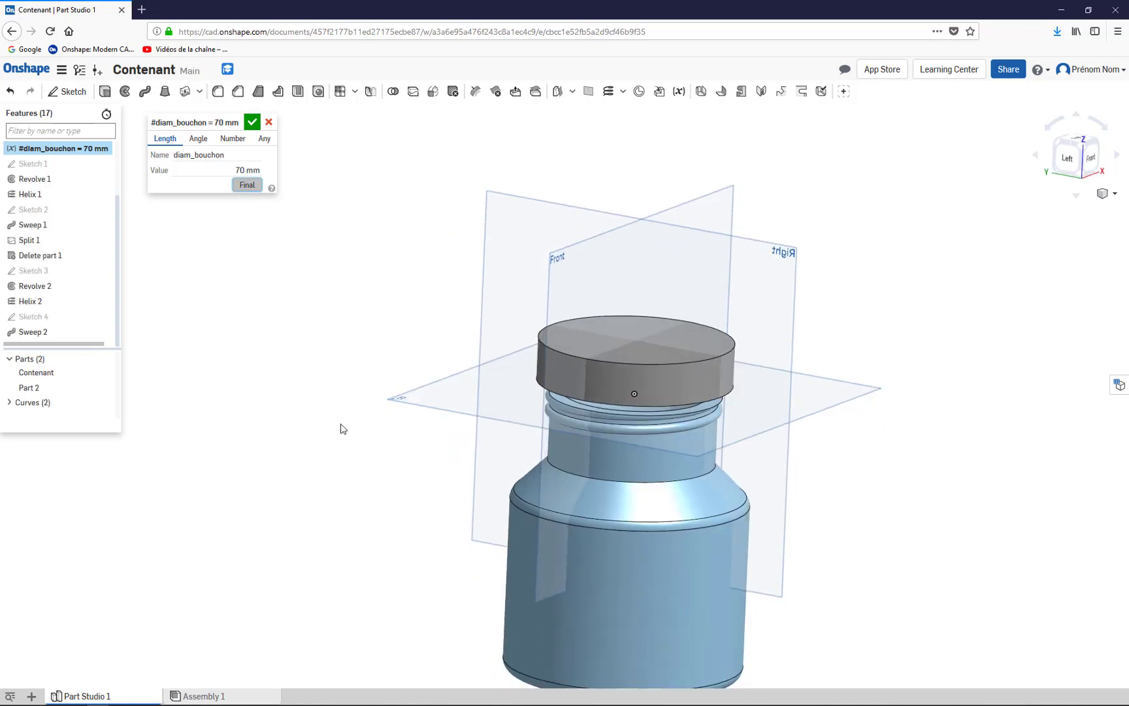
pyautogui.click(256, 123)
pyautogui.scroll(-2, 418, 275)
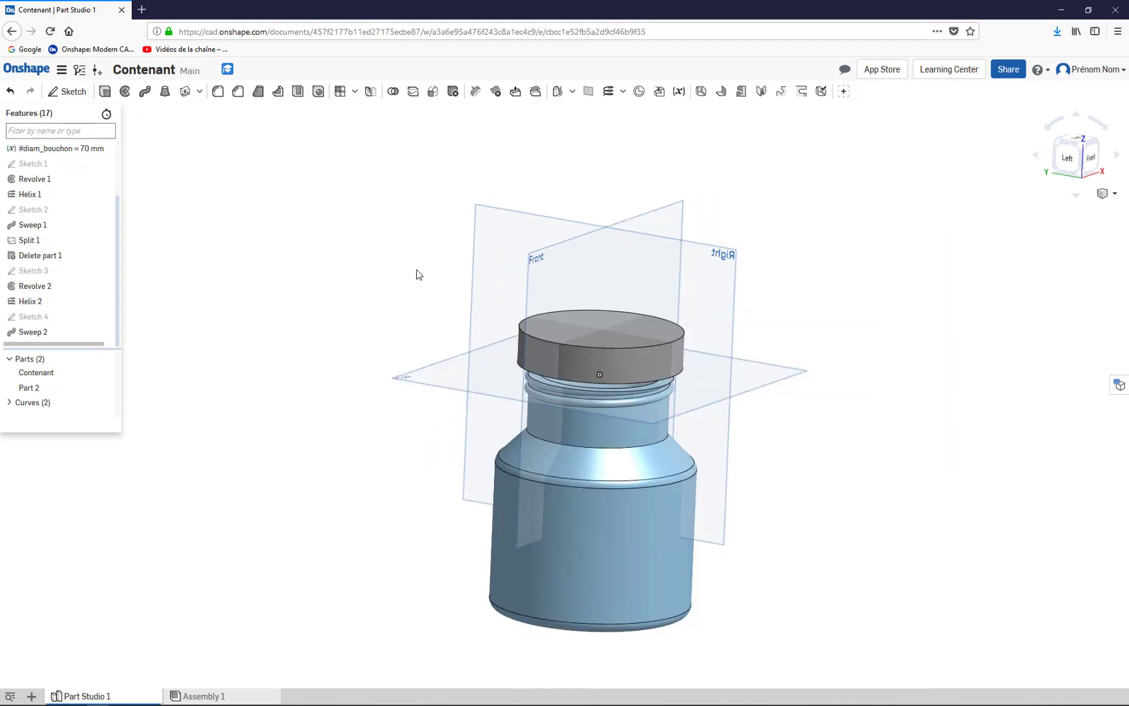
pyautogui.moveTo(311, 493); pyautogui.dragTo(308, 484, button='right')
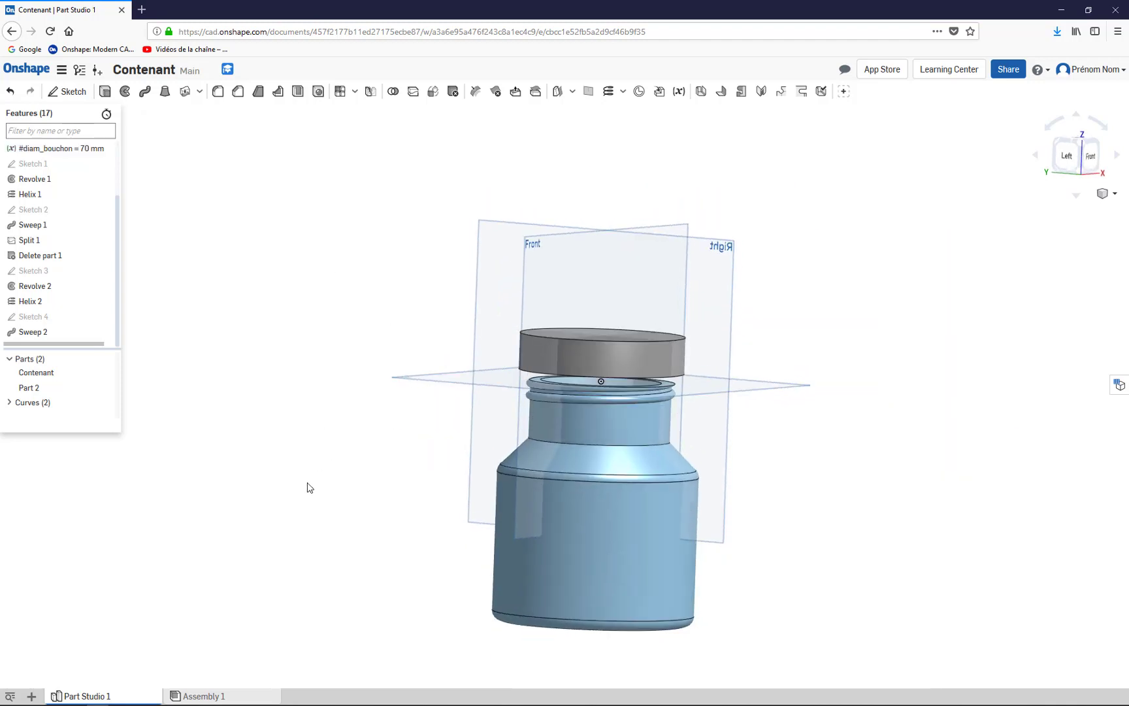
# Step: Set the jar profile's overall height to 80 mm in Sketch 1, accept the sketch, and check the jar from the front
pyautogui.click(26, 164)
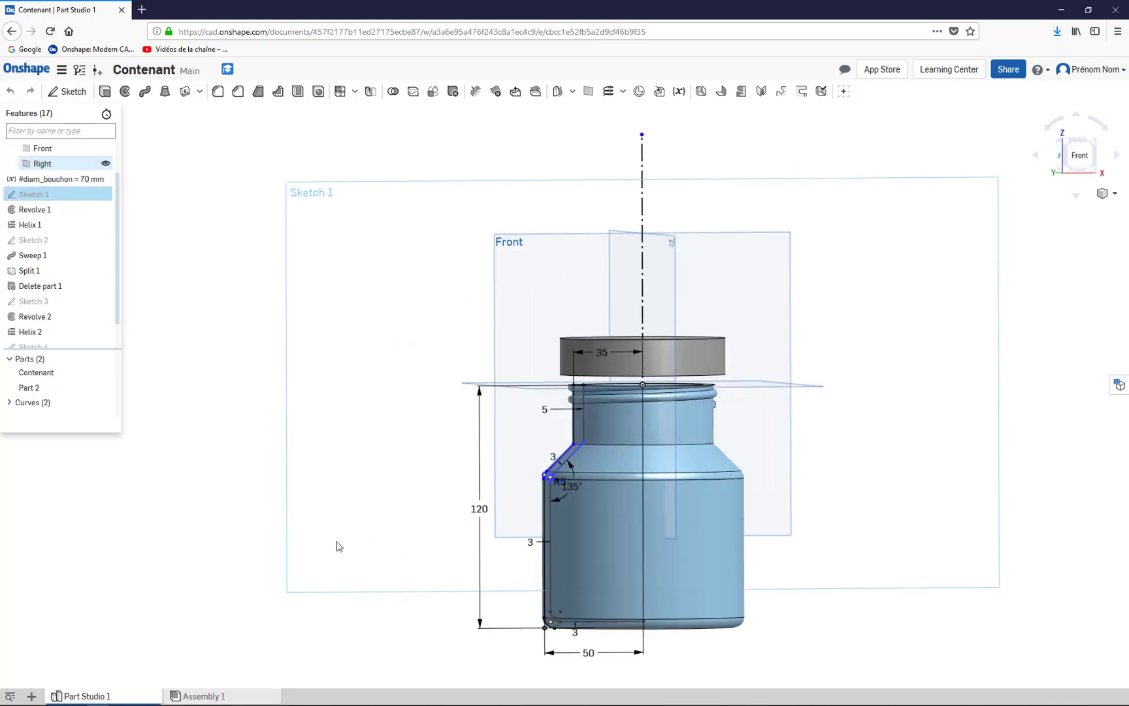
pyautogui.doubleClick(481, 510)
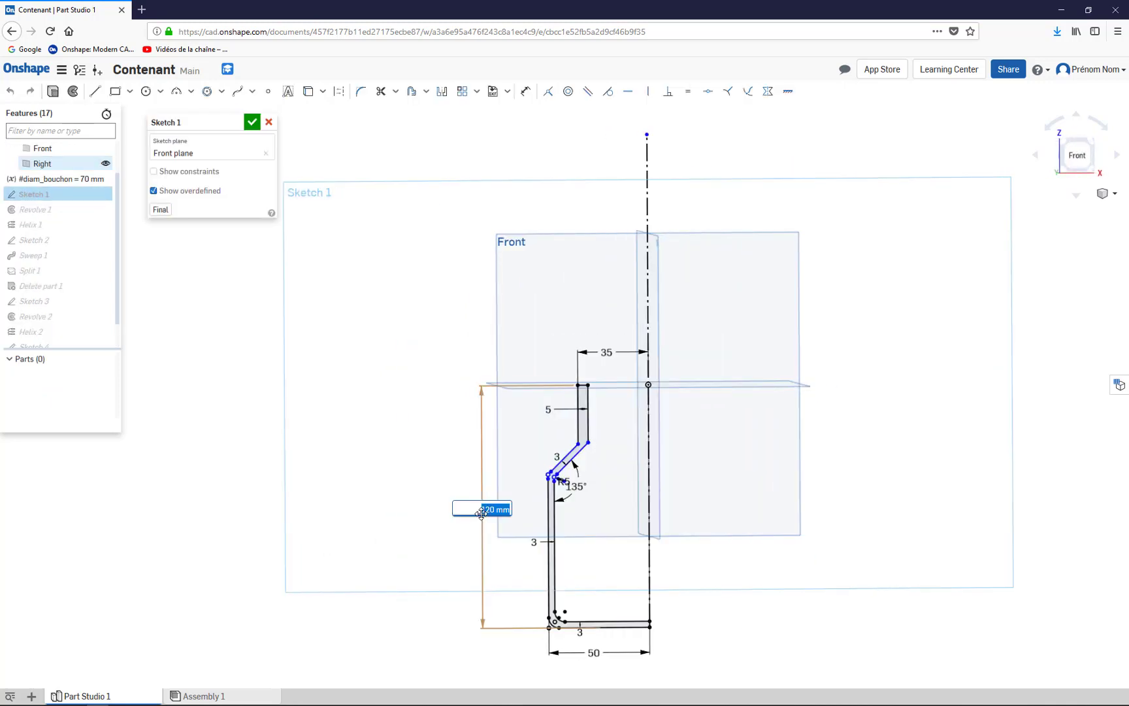
pyautogui.write('80')
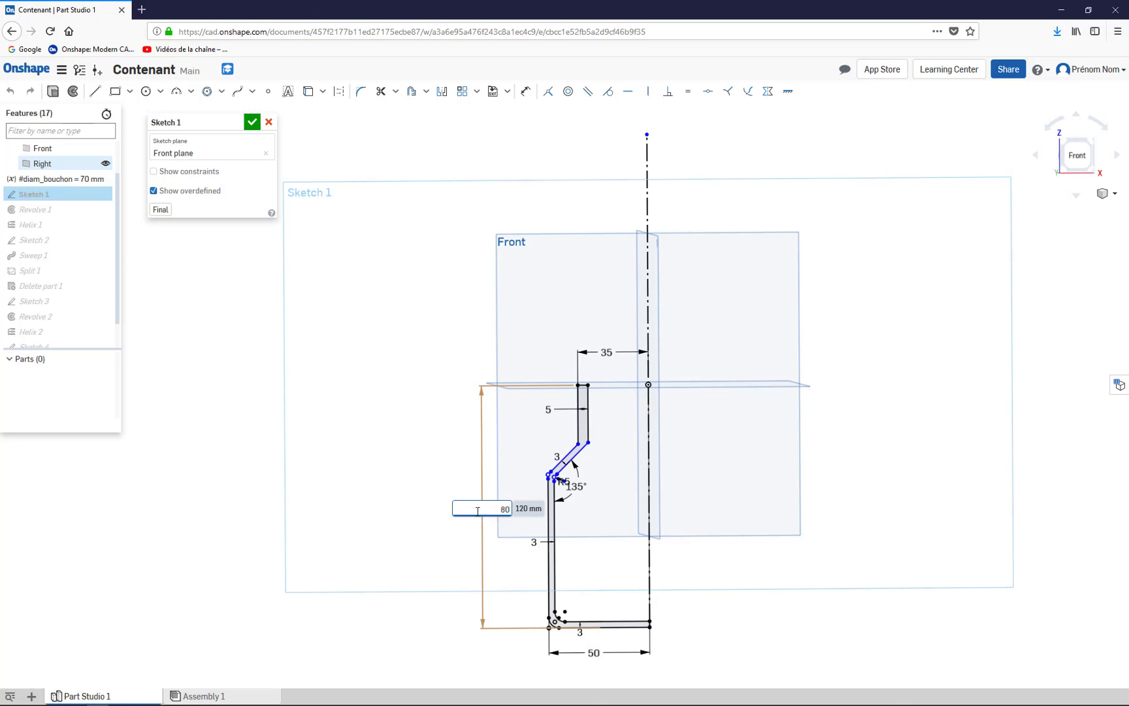
pyautogui.press('Escape')
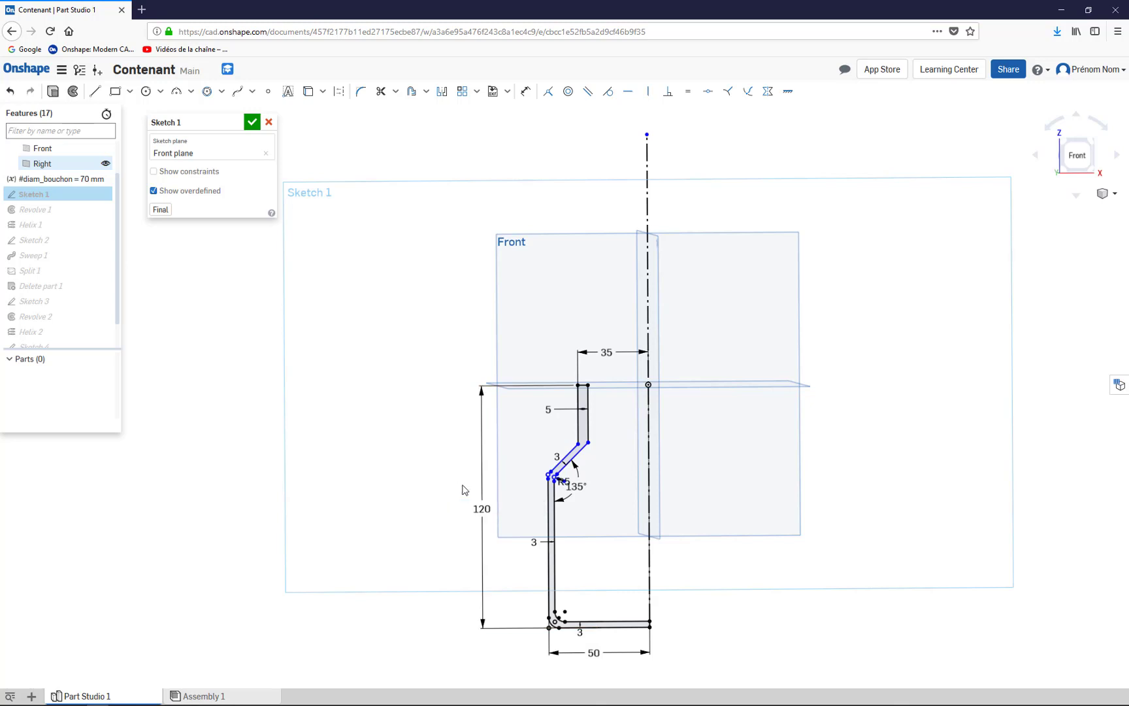
pyautogui.click(253, 123)
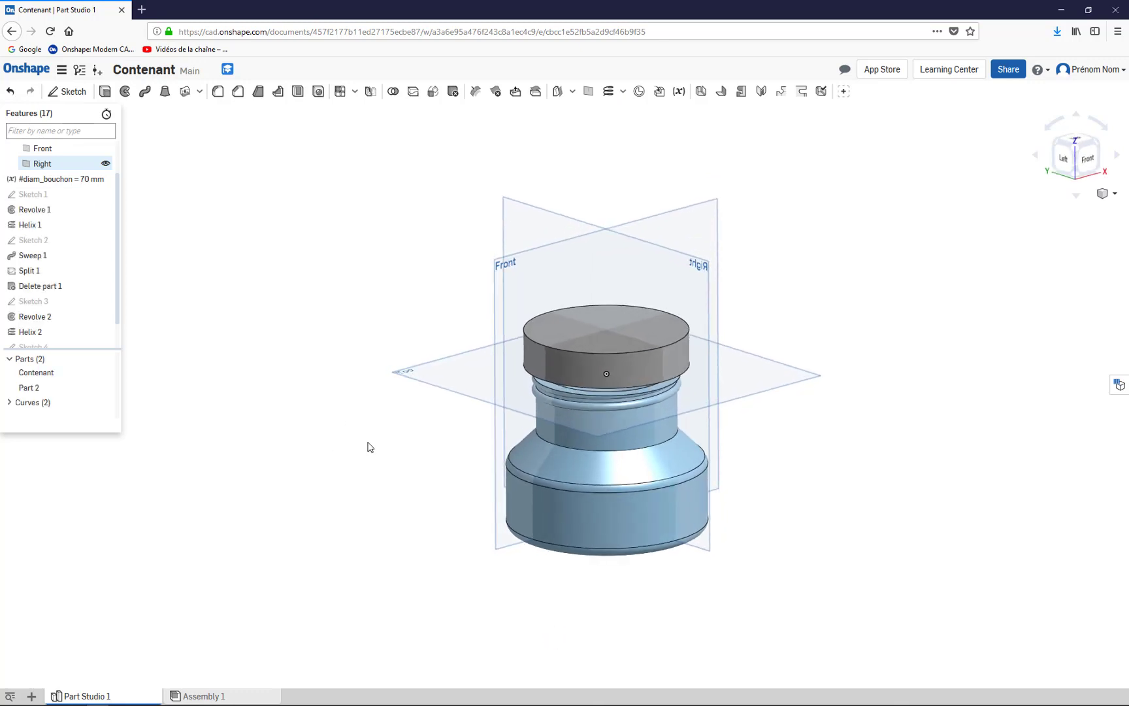
pyautogui.moveTo(368, 446); pyautogui.dragTo(271, 412, button='right')
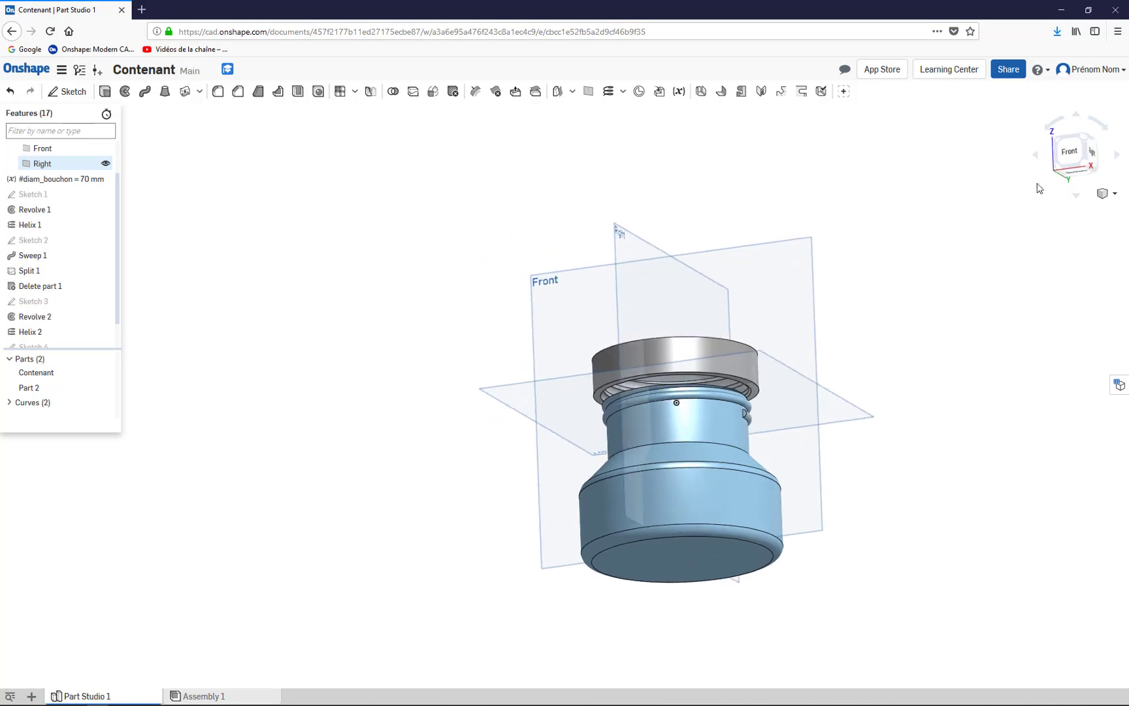
pyautogui.click(1065, 158)
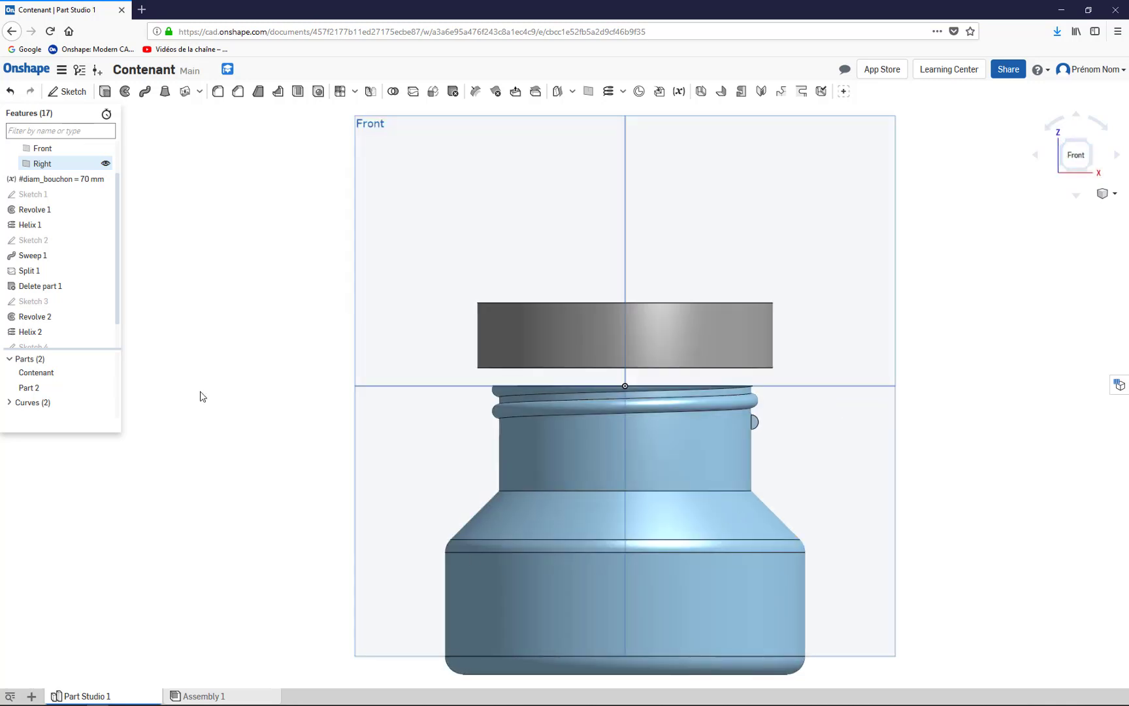
# Step: Create a construction plane offset 80 mm forward from the Front plane
pyautogui.click(1089, 142)
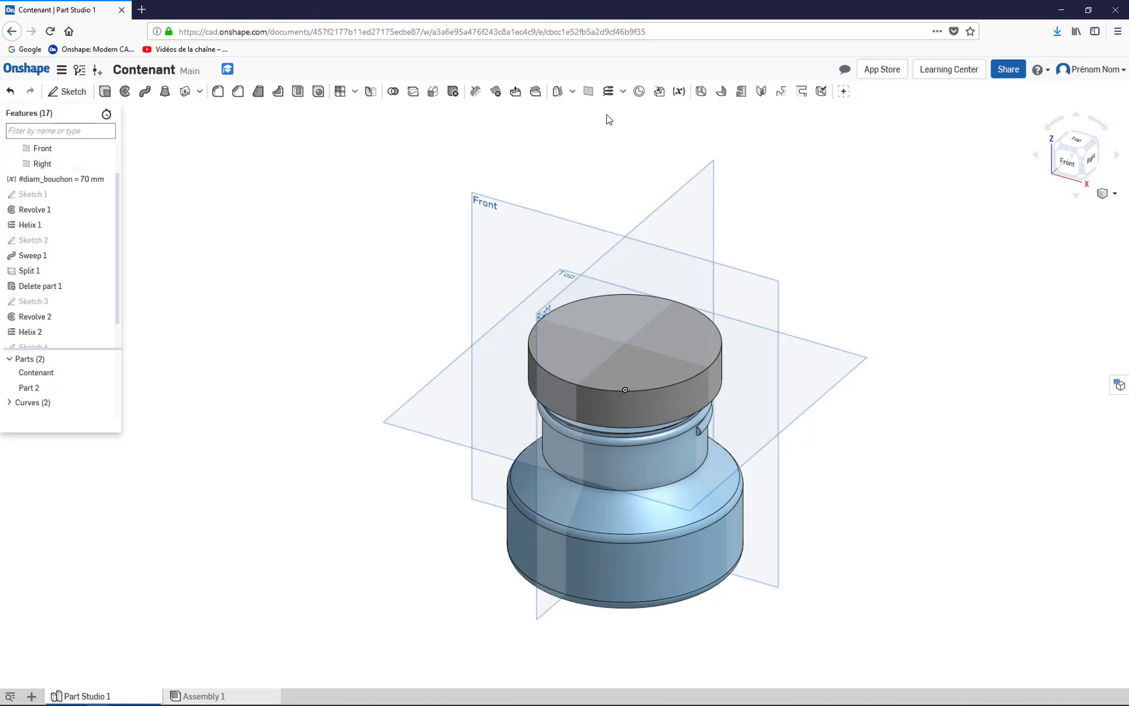
pyautogui.click(590, 94)
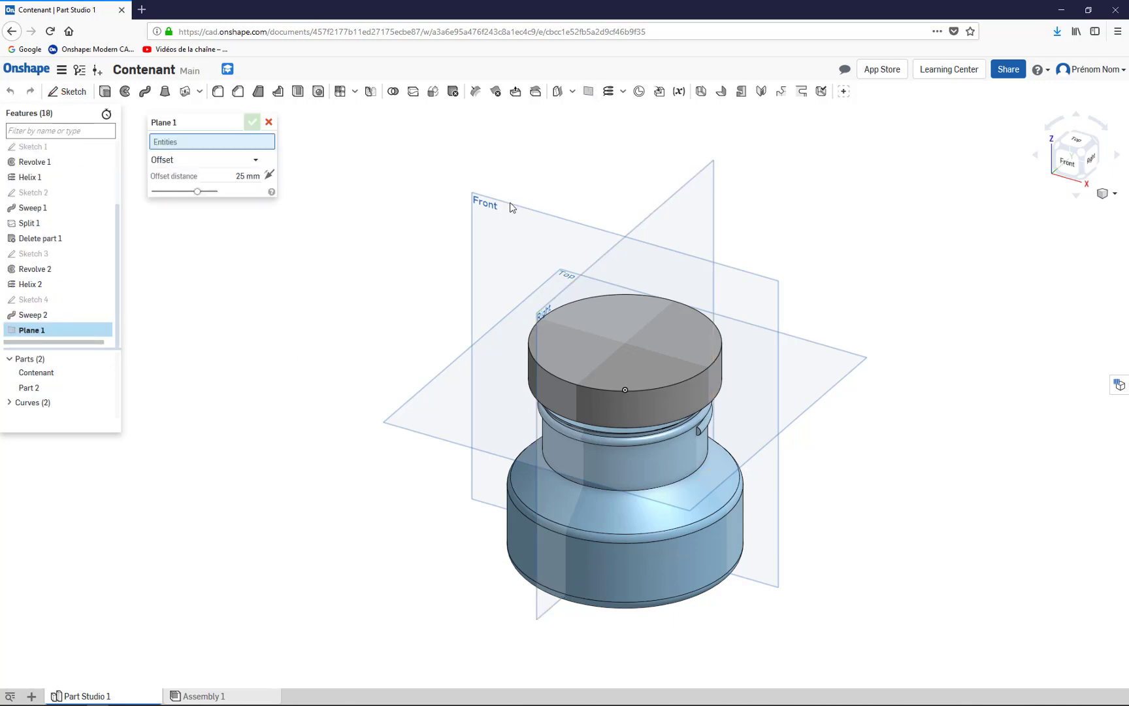
pyautogui.click(511, 211)
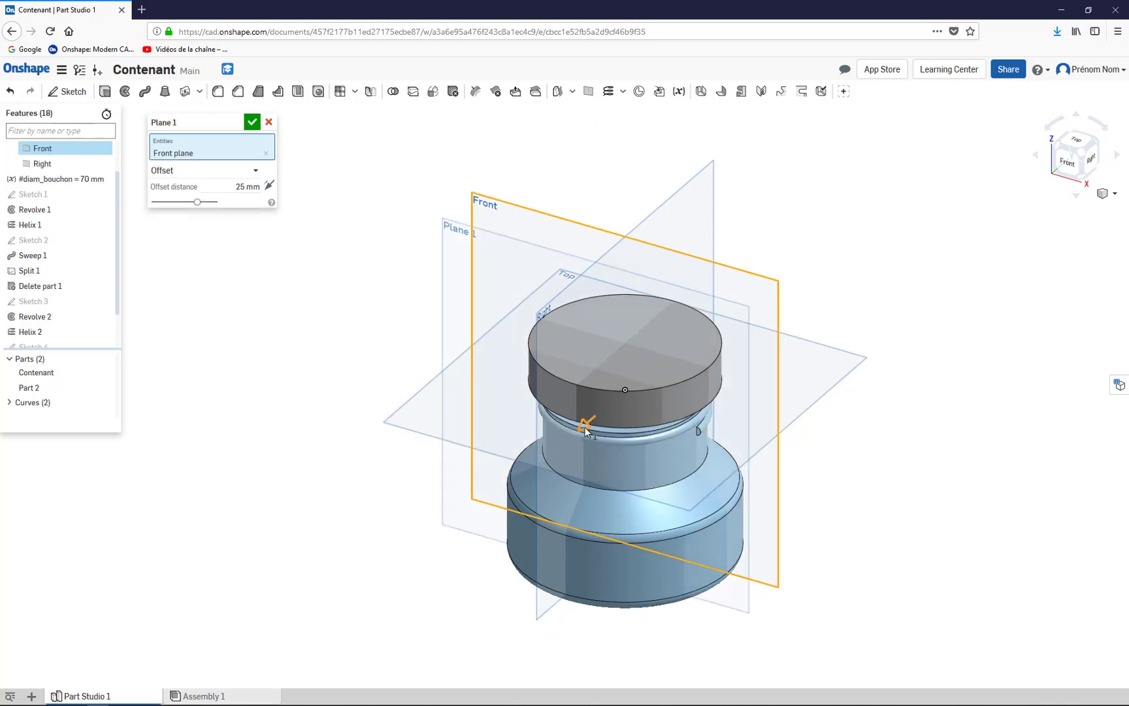
pyautogui.moveTo(586, 429); pyautogui.dragTo(504, 520)
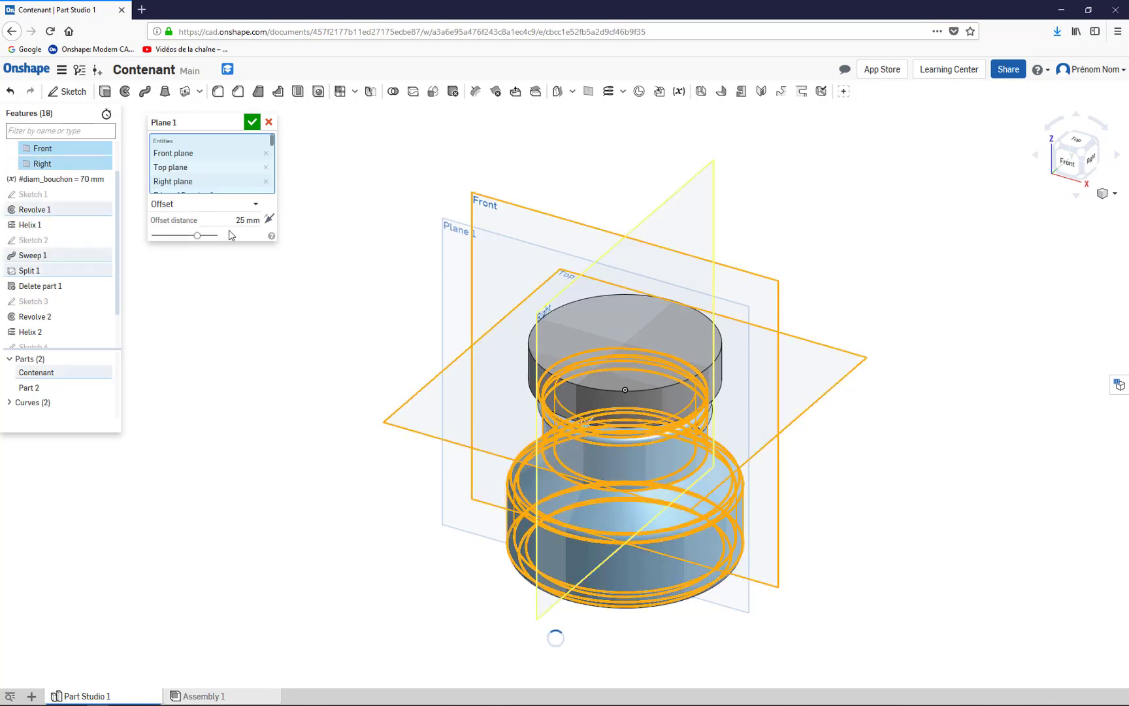
pyautogui.click(269, 122)
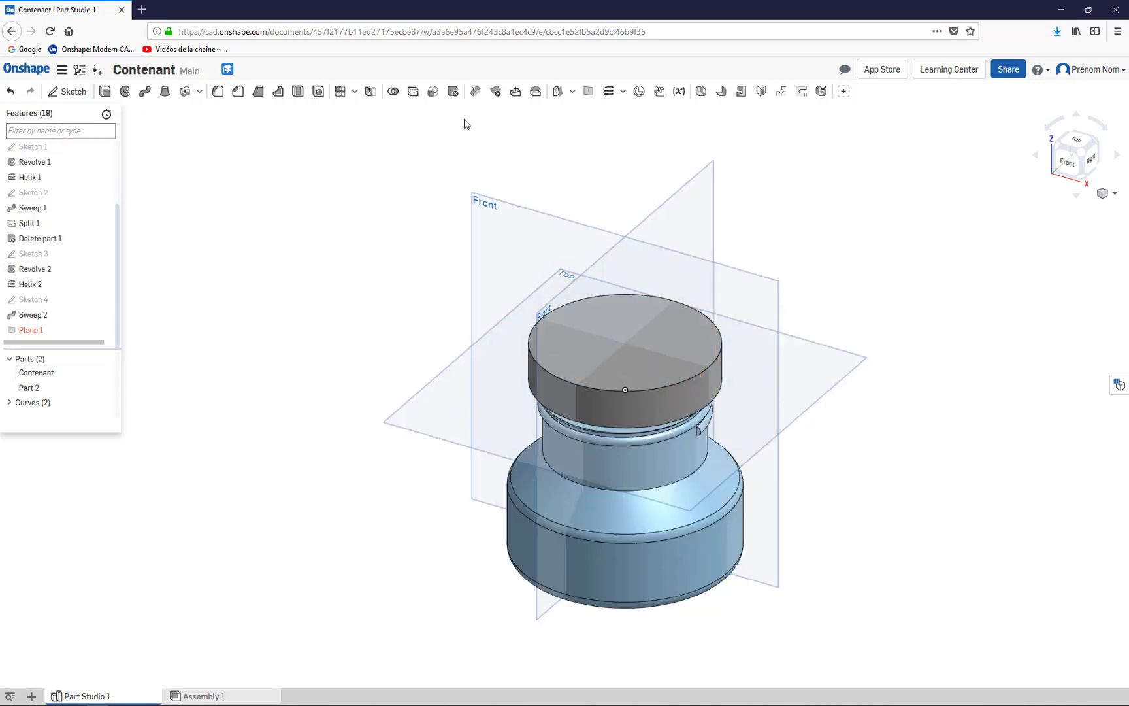
pyautogui.click(521, 216)
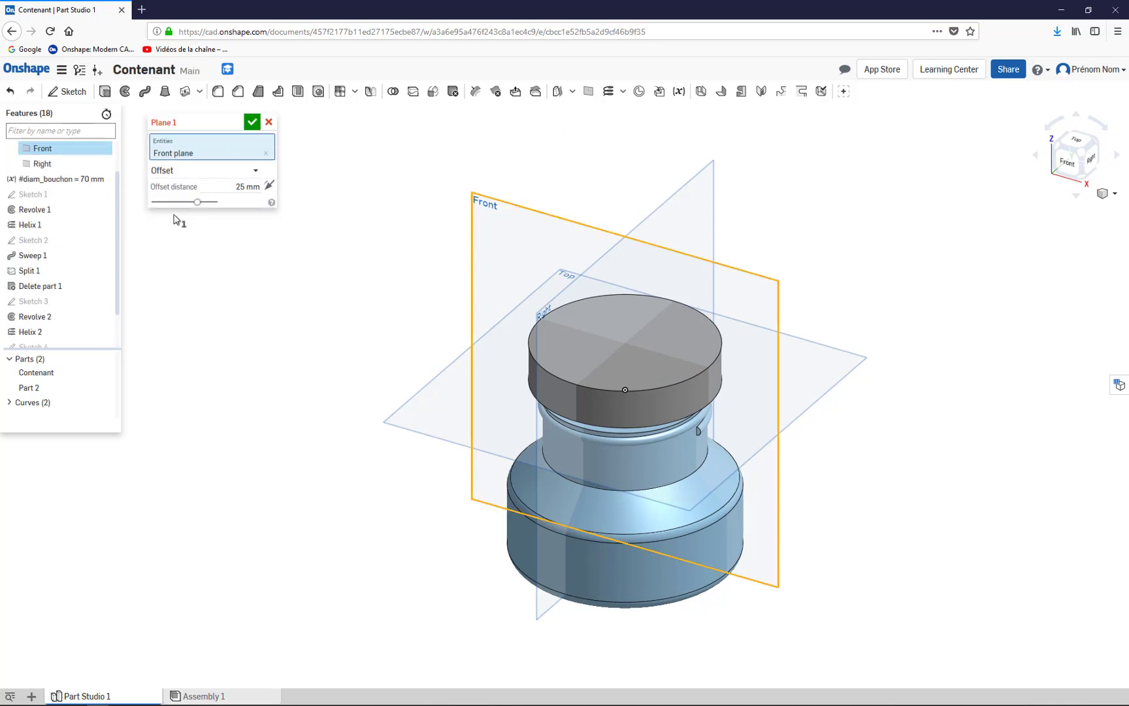
pyautogui.click(227, 187)
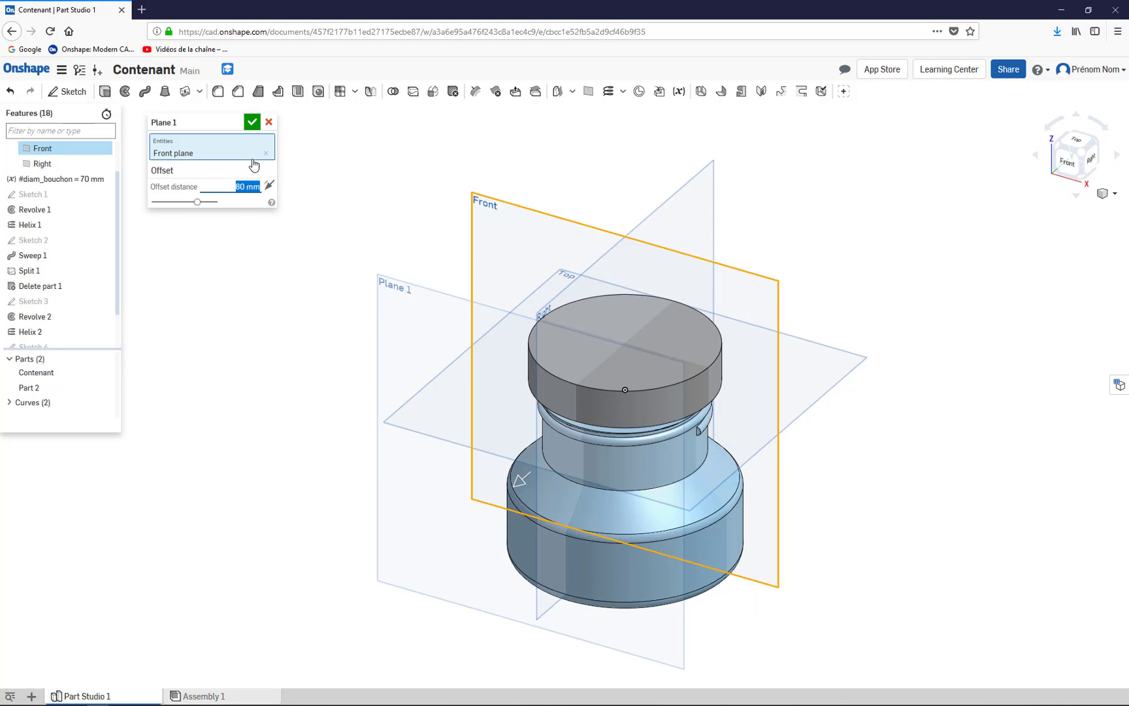
pyautogui.click(252, 122)
# Step: Start a new sketch on Plane 1 in front of the jar and face it from the front
pyautogui.moveTo(217, 535); pyautogui.dragTo(535, 618, button='right')
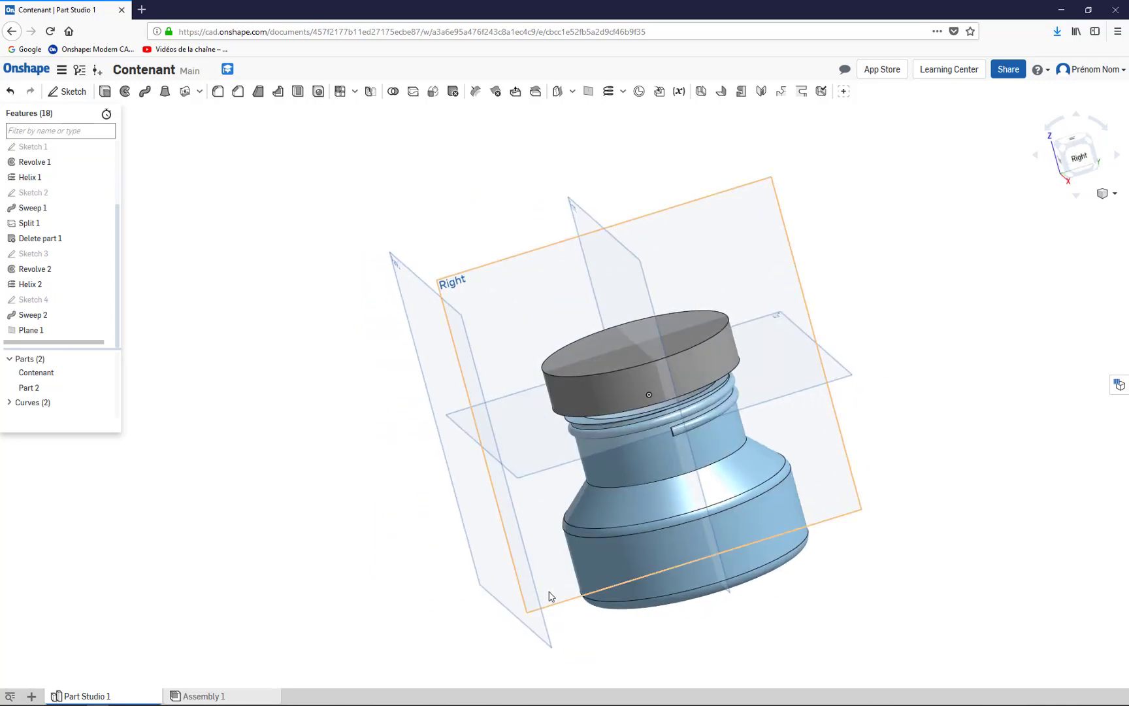
pyautogui.moveTo(970, 330); pyautogui.dragTo(1012, 319, button='right')
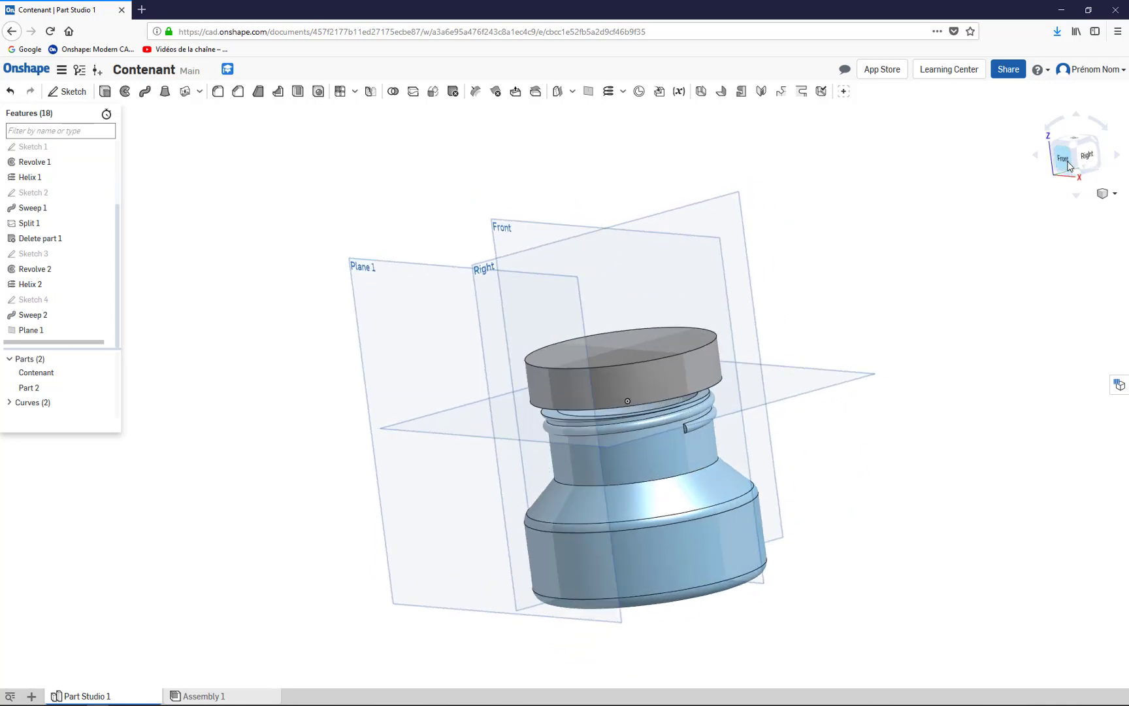
pyautogui.click(1064, 159)
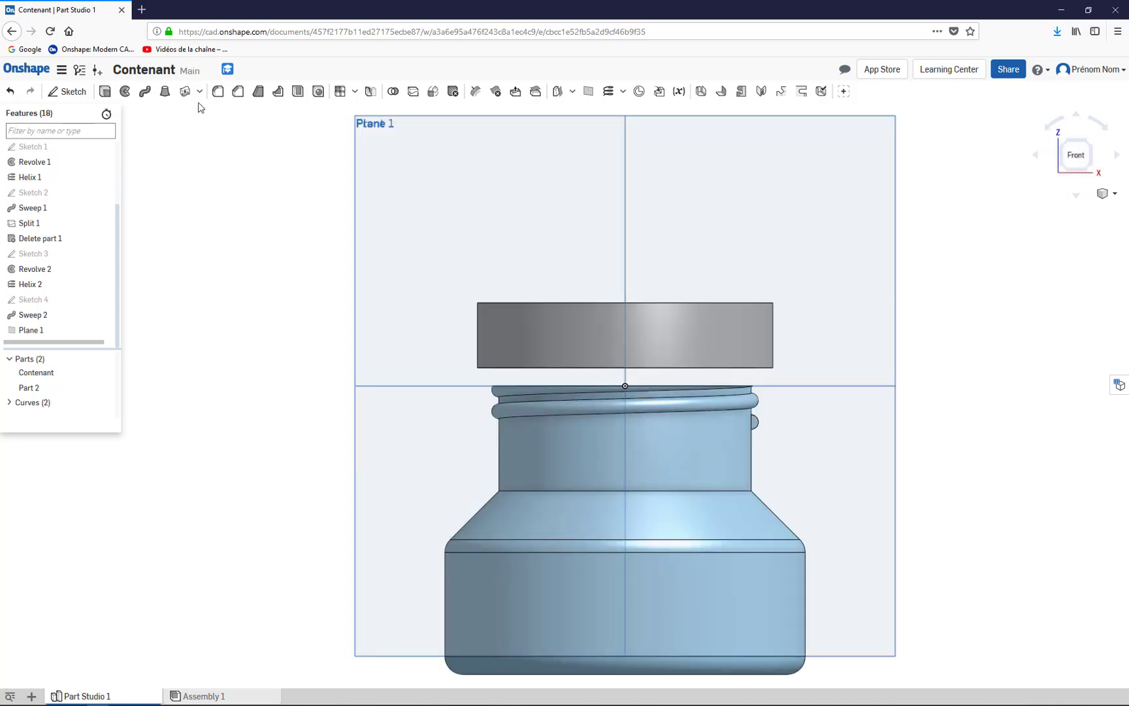
pyautogui.click(70, 93)
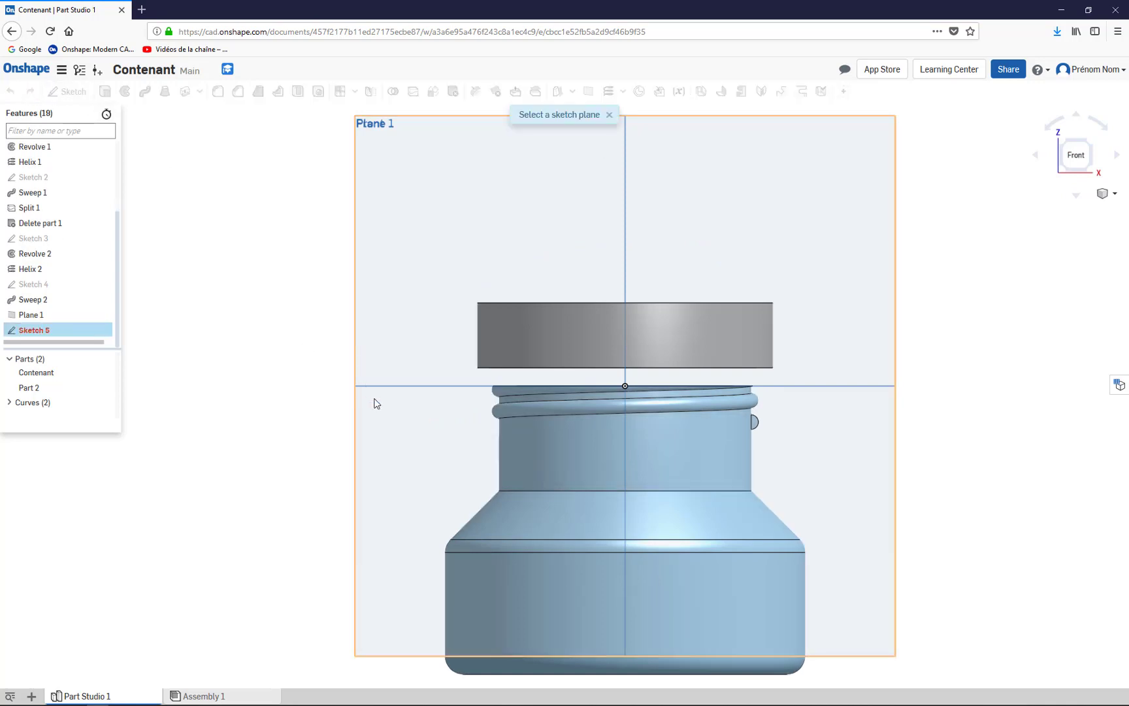
pyautogui.moveTo(373, 401); pyautogui.dragTo(328, 421, button='right')
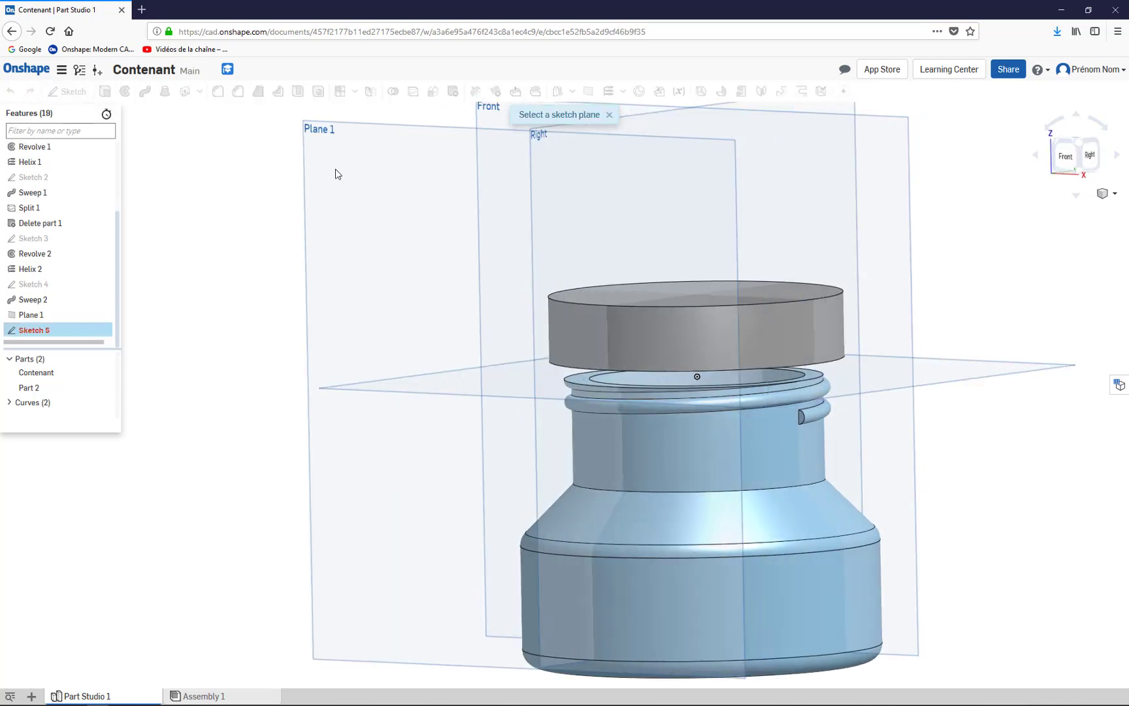
pyautogui.click(341, 130)
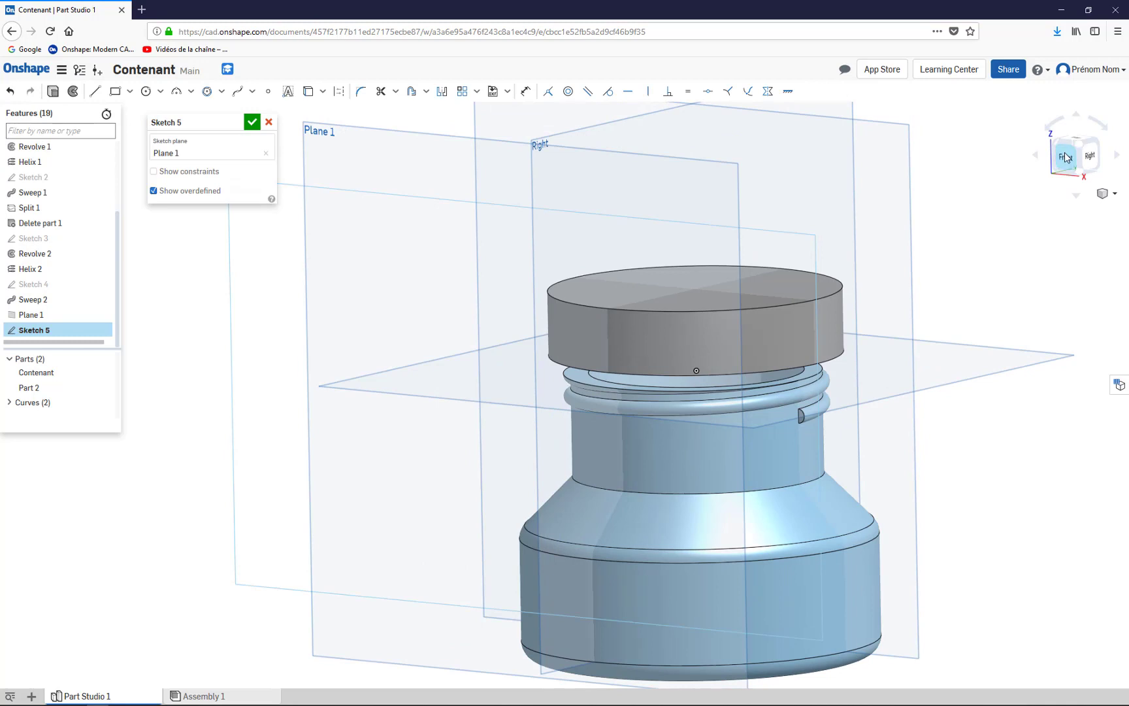
pyautogui.click(1066, 158)
# Step: Place the sketch text YQ over the front of the jar's lower body in the Open Sans font
pyautogui.click(287, 91)
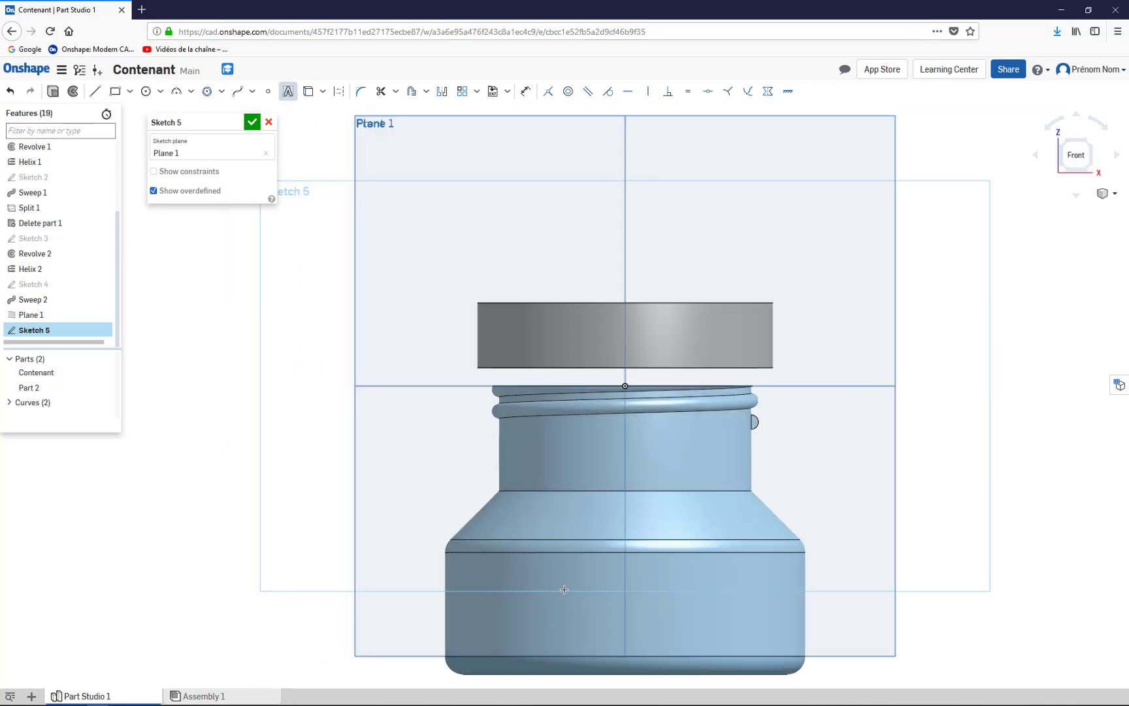
pyautogui.click(695, 642)
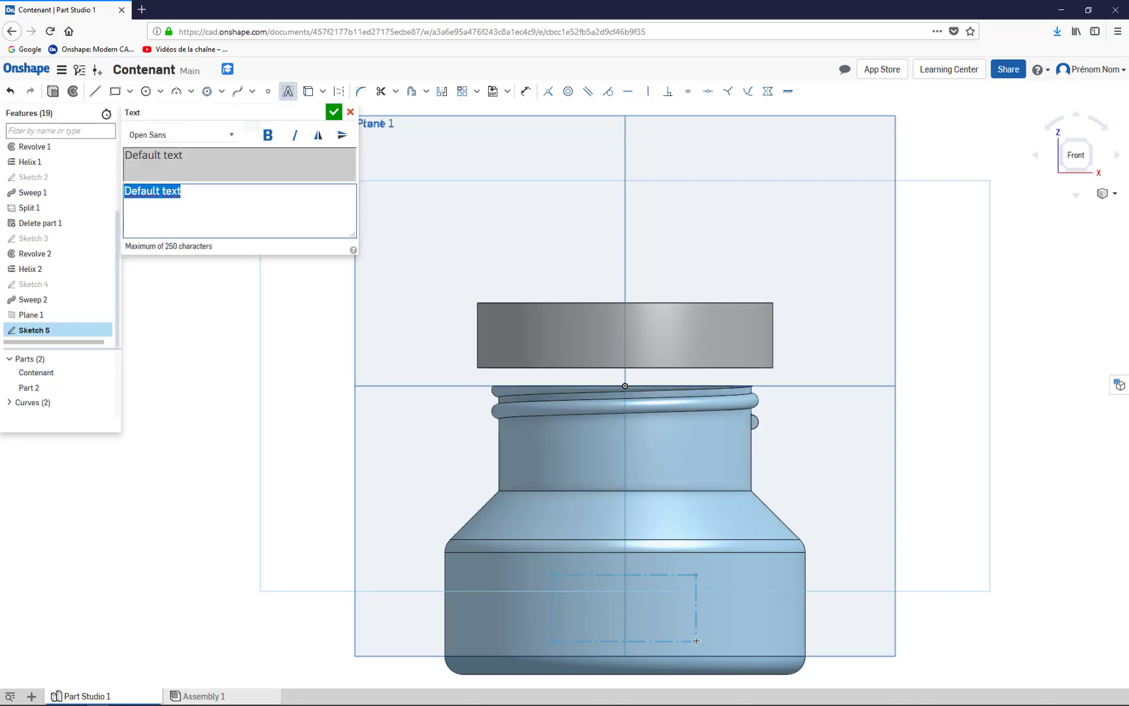
pyautogui.write('YQ')
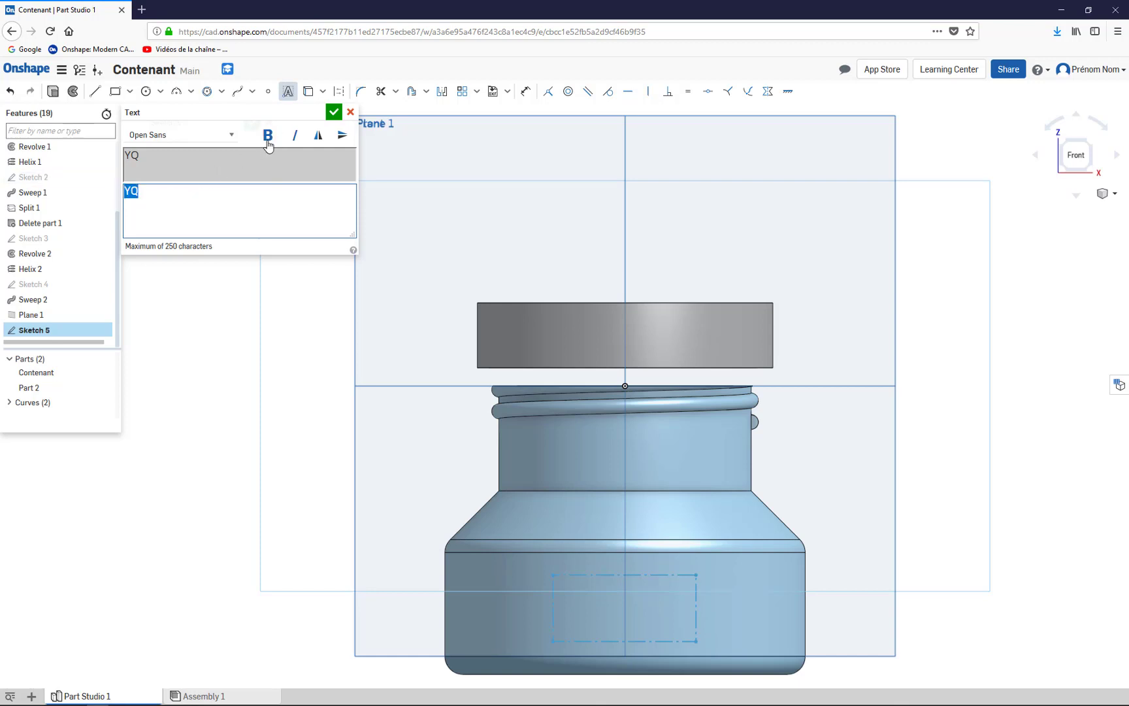
pyautogui.click(333, 112)
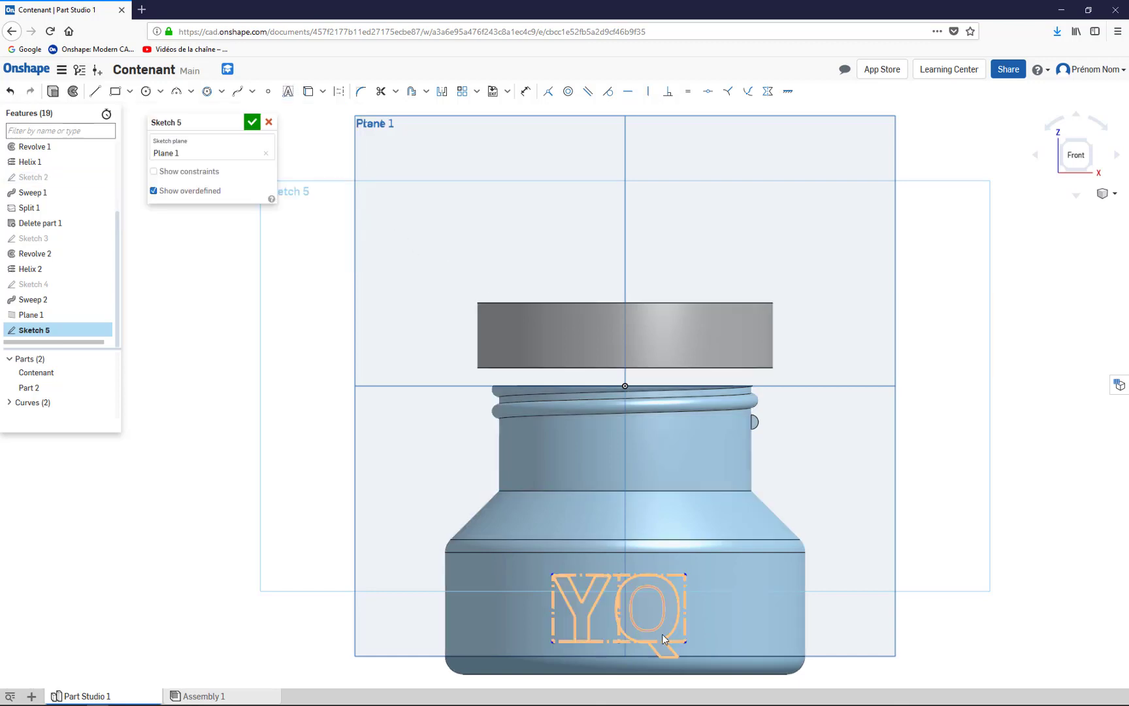
# Step: Center the YQ text on the Right plane with a Coincident constraint, shrink and raise its frame slightly, and accept the sketch
pyautogui.click(548, 91)
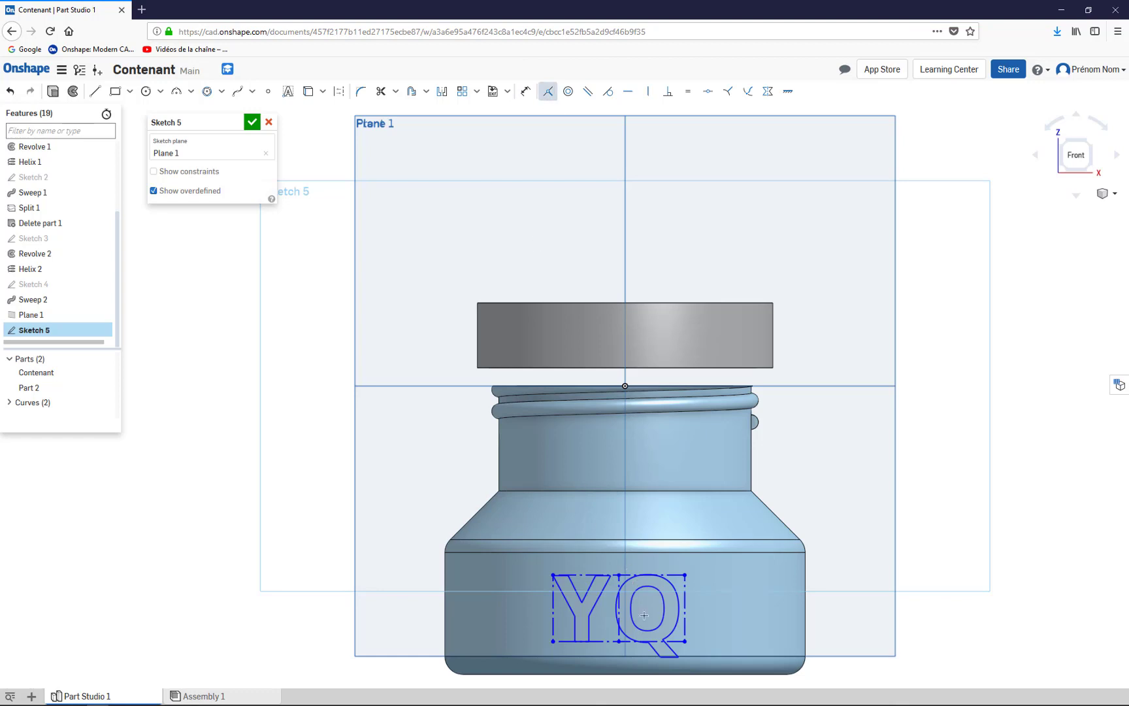
pyautogui.click(618, 633)
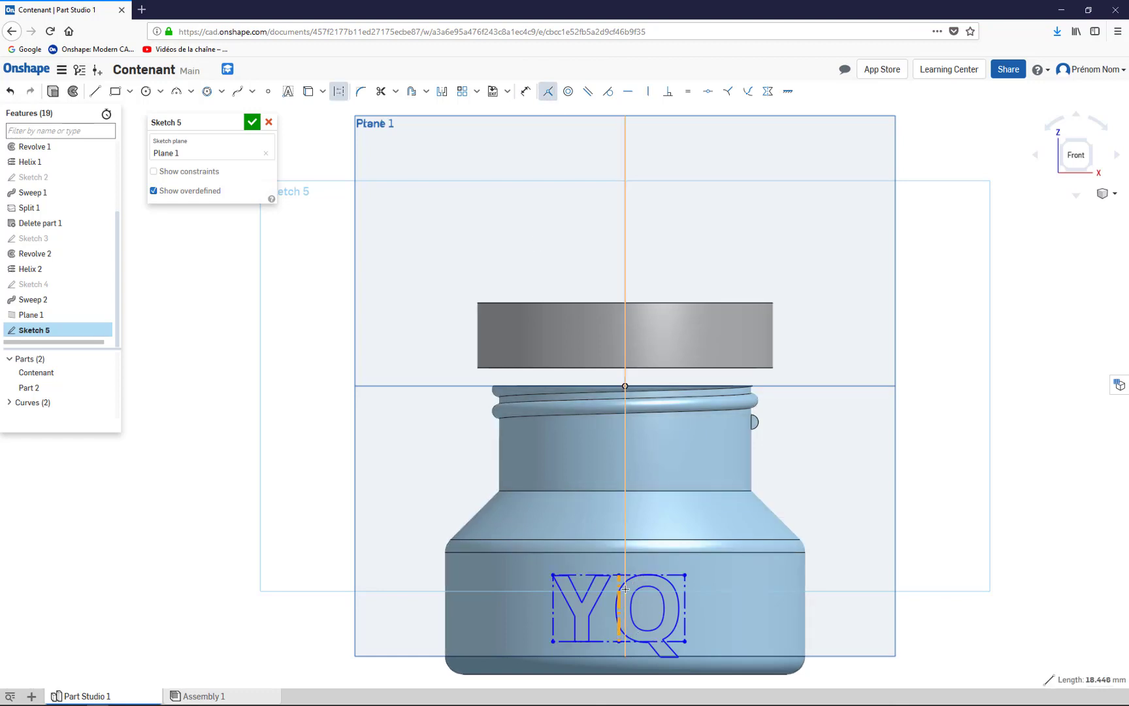
pyautogui.click(626, 588)
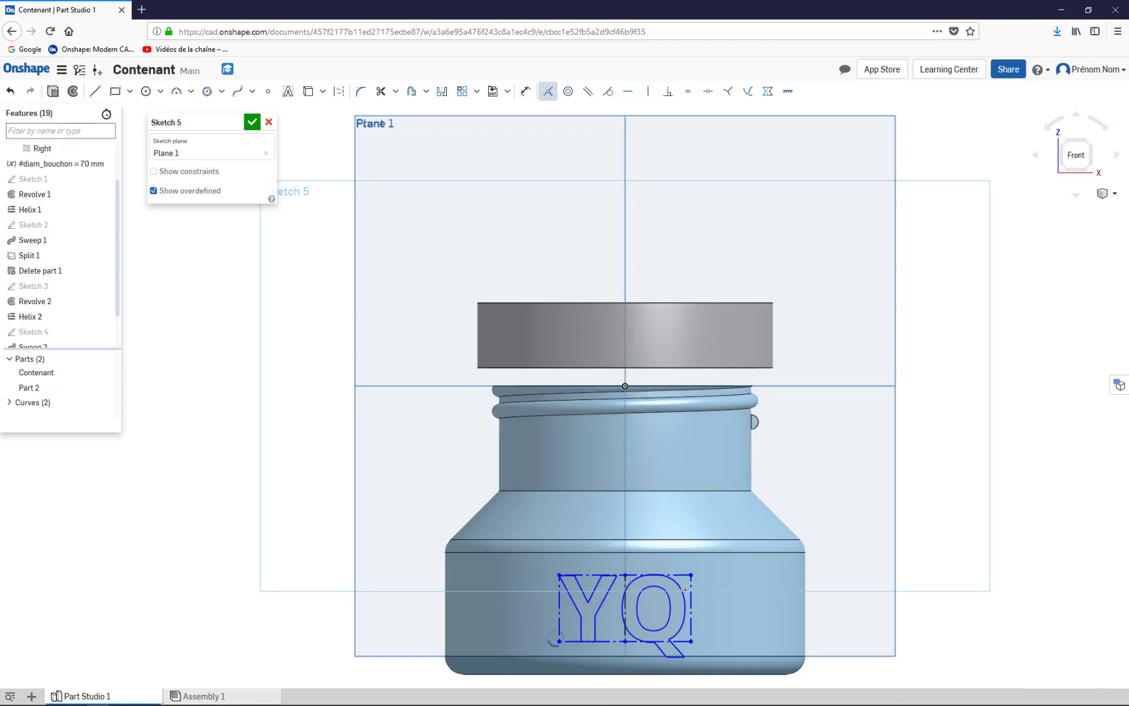
pyautogui.click(559, 576)
pyautogui.click(551, 94)
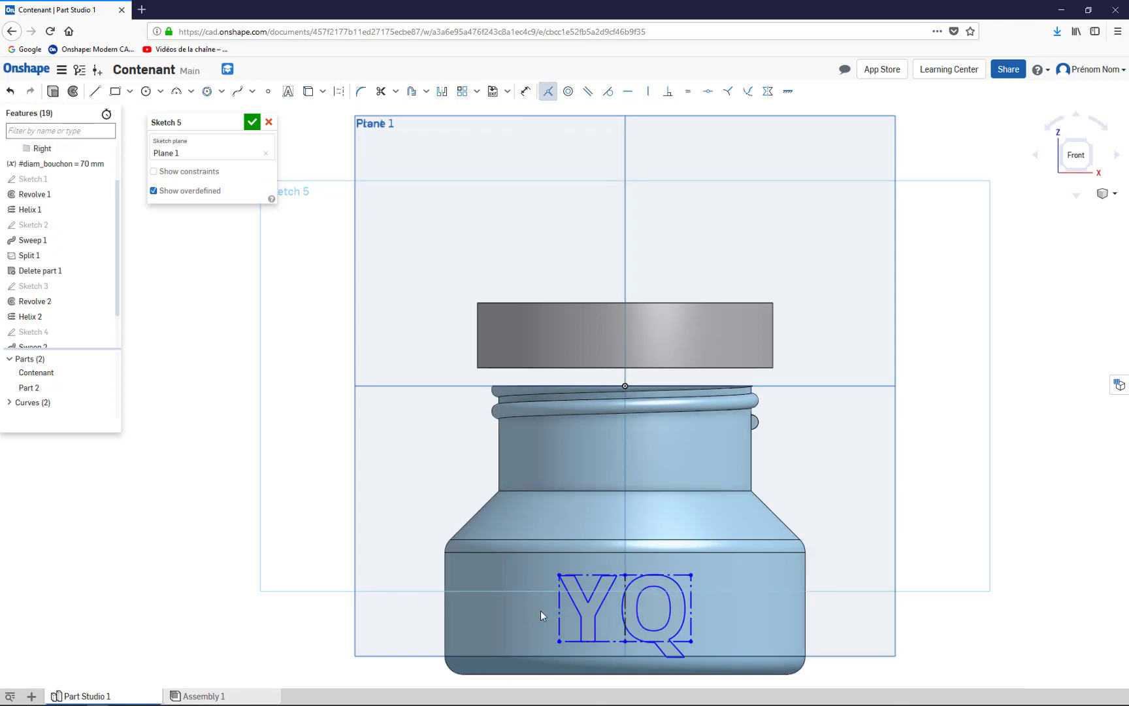
pyautogui.moveTo(559, 642); pyautogui.dragTo(561, 635)
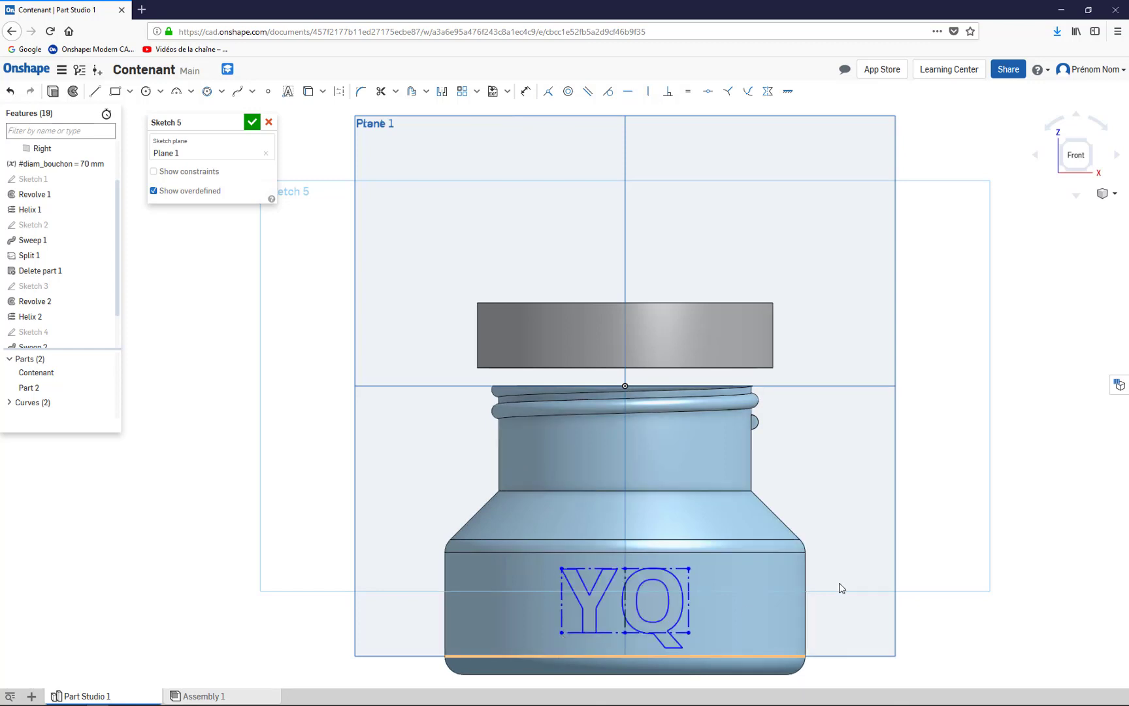
pyautogui.click(253, 123)
# Step: Extrude the YQ text sketch as a Remove cut up to the lower body's outer cylindrical face, with Contenant as merge scope
pyautogui.moveTo(955, 352); pyautogui.dragTo(762, 500, button='right')
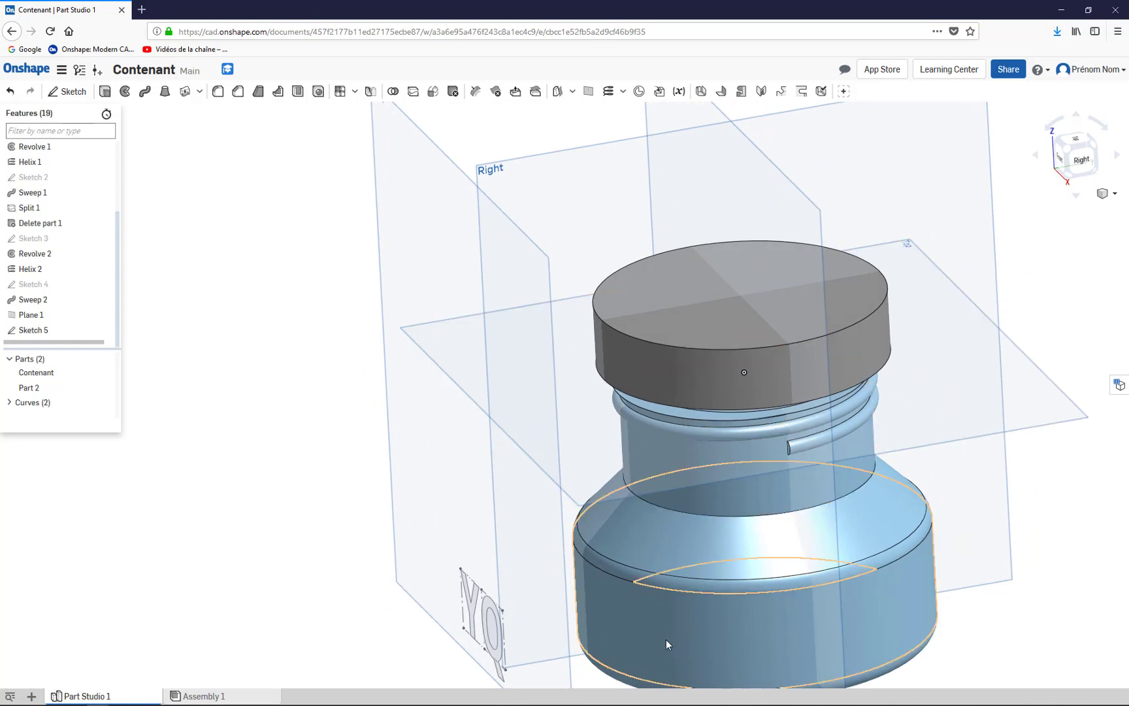
pyautogui.moveTo(671, 636); pyautogui.dragTo(627, 553, button='middle')
pyautogui.moveTo(627, 553); pyautogui.dragTo(647, 554, button='right')
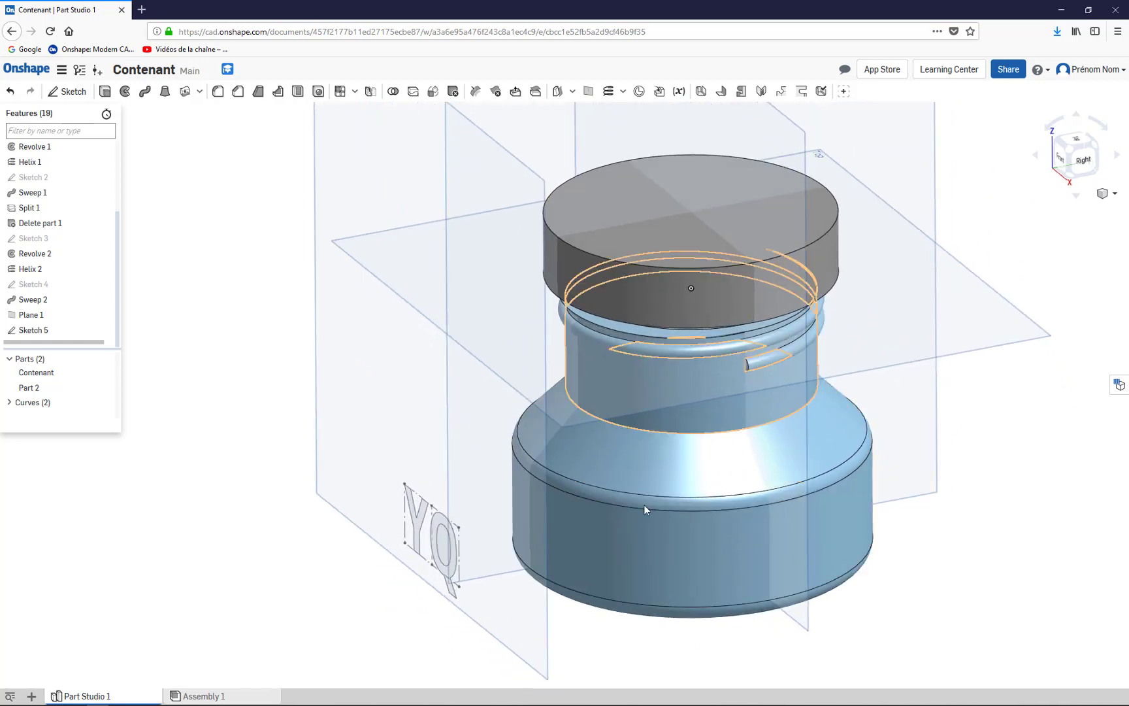
pyautogui.click(103, 93)
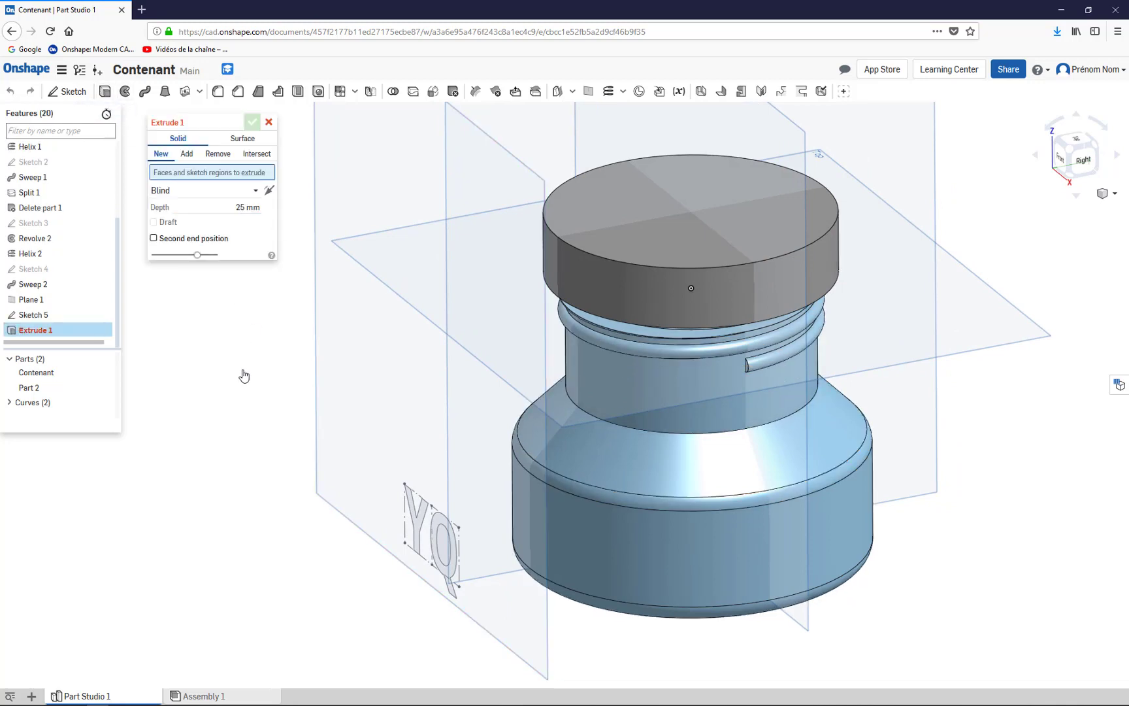
pyautogui.click(422, 527)
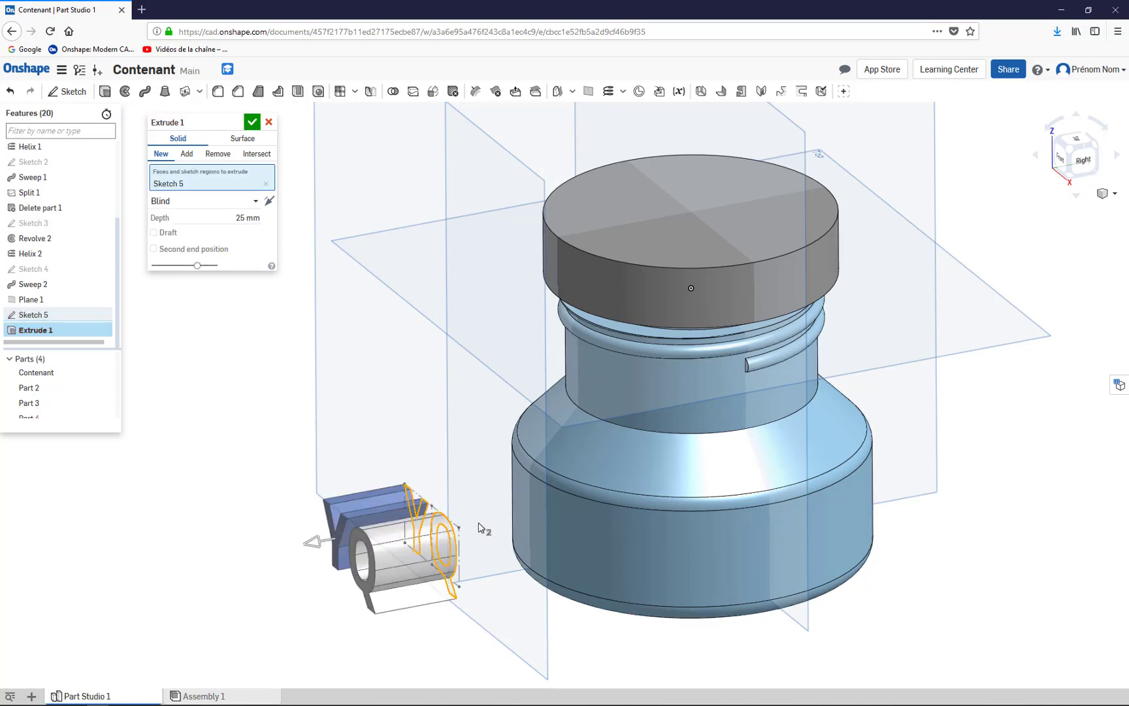
pyautogui.click(219, 155)
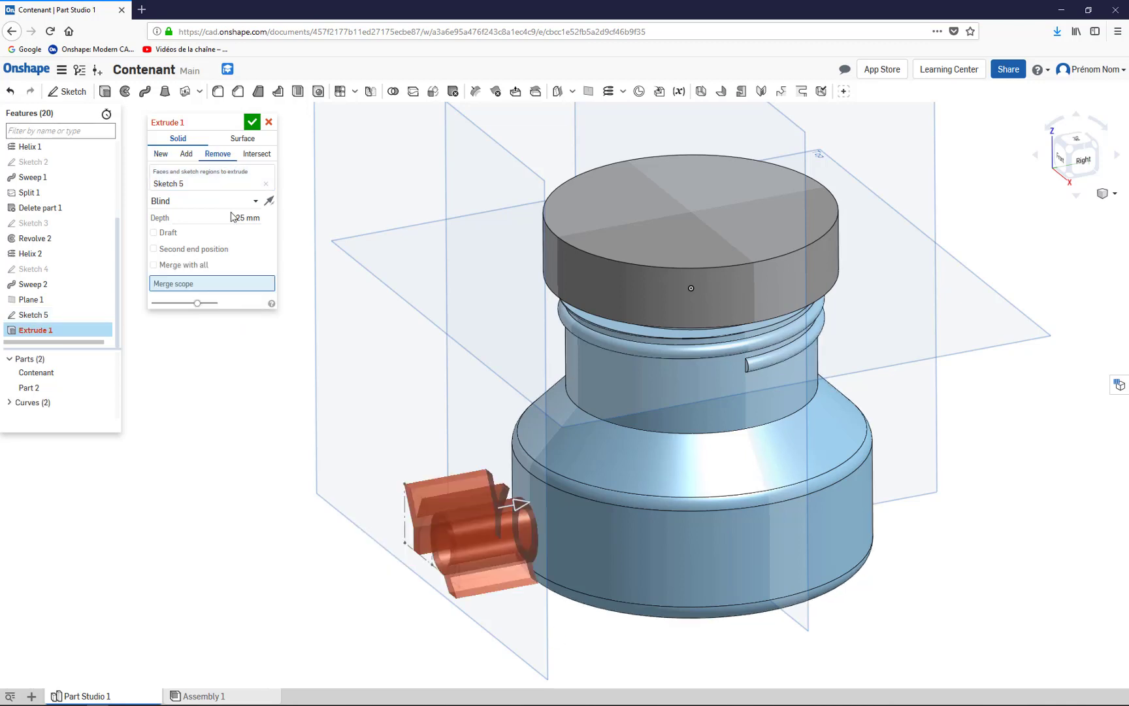
pyautogui.click(254, 200)
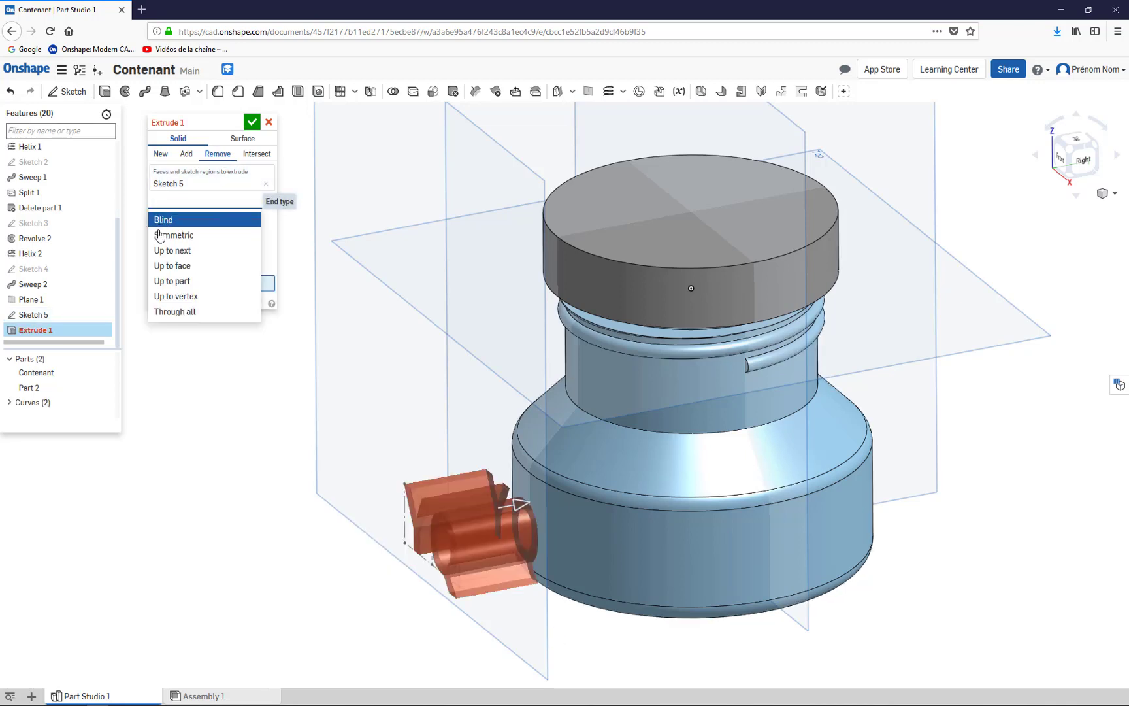
pyautogui.click(172, 265)
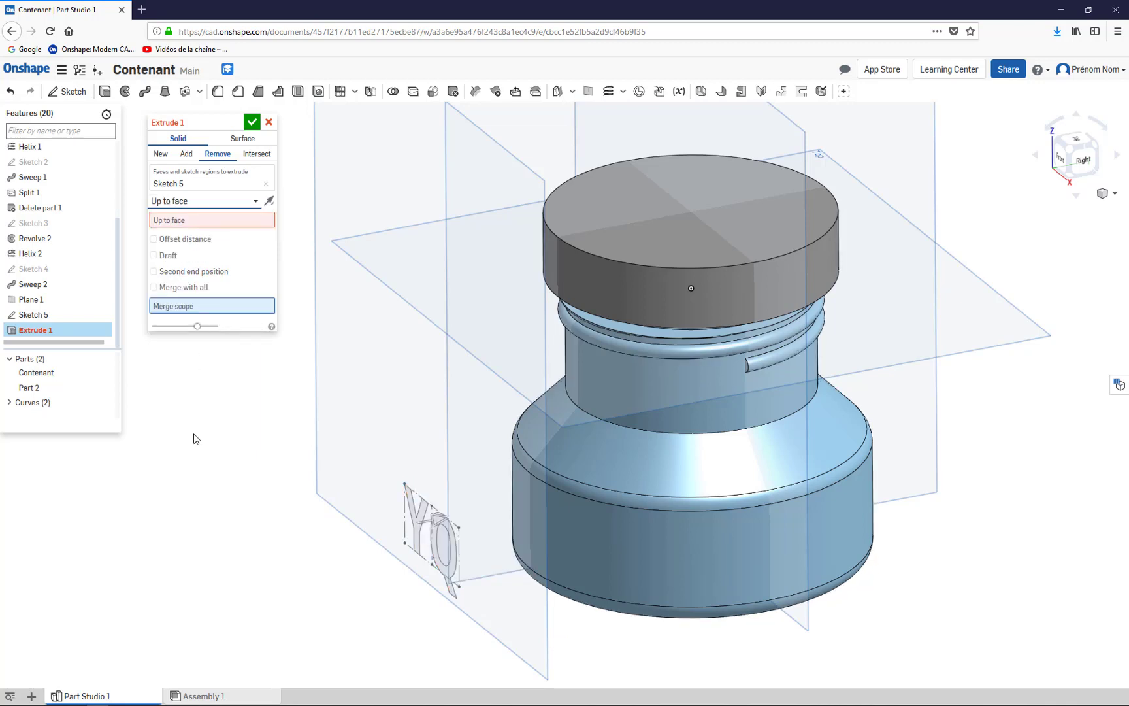
pyautogui.click(210, 225)
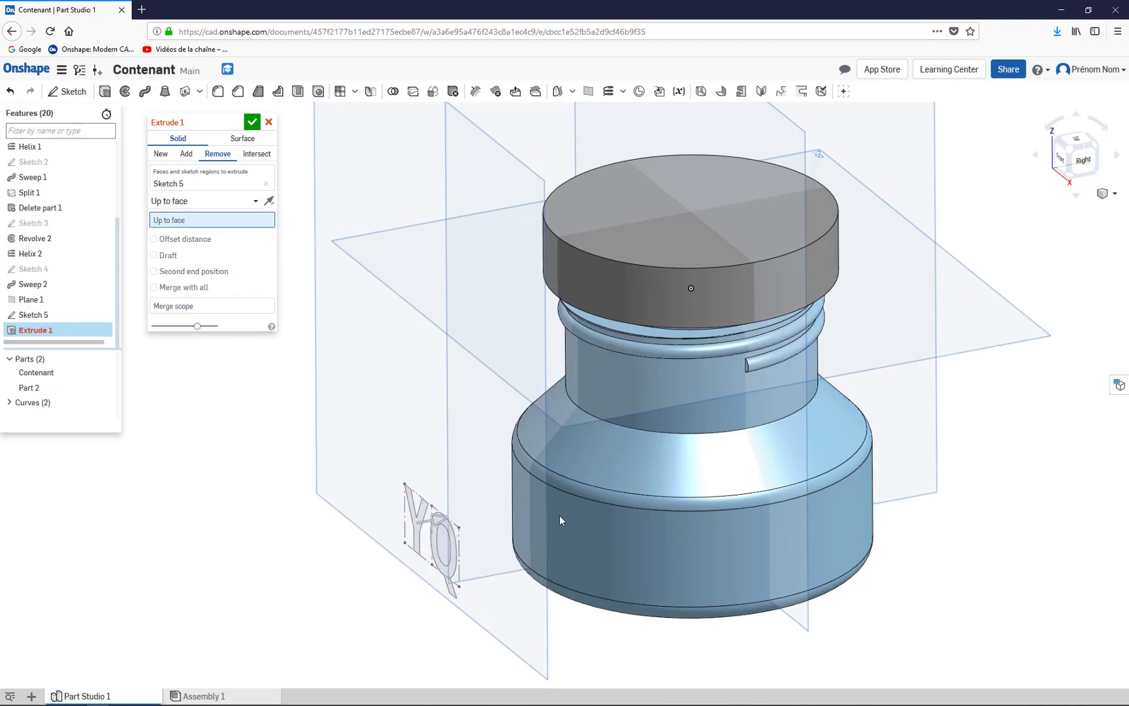
pyautogui.click(592, 537)
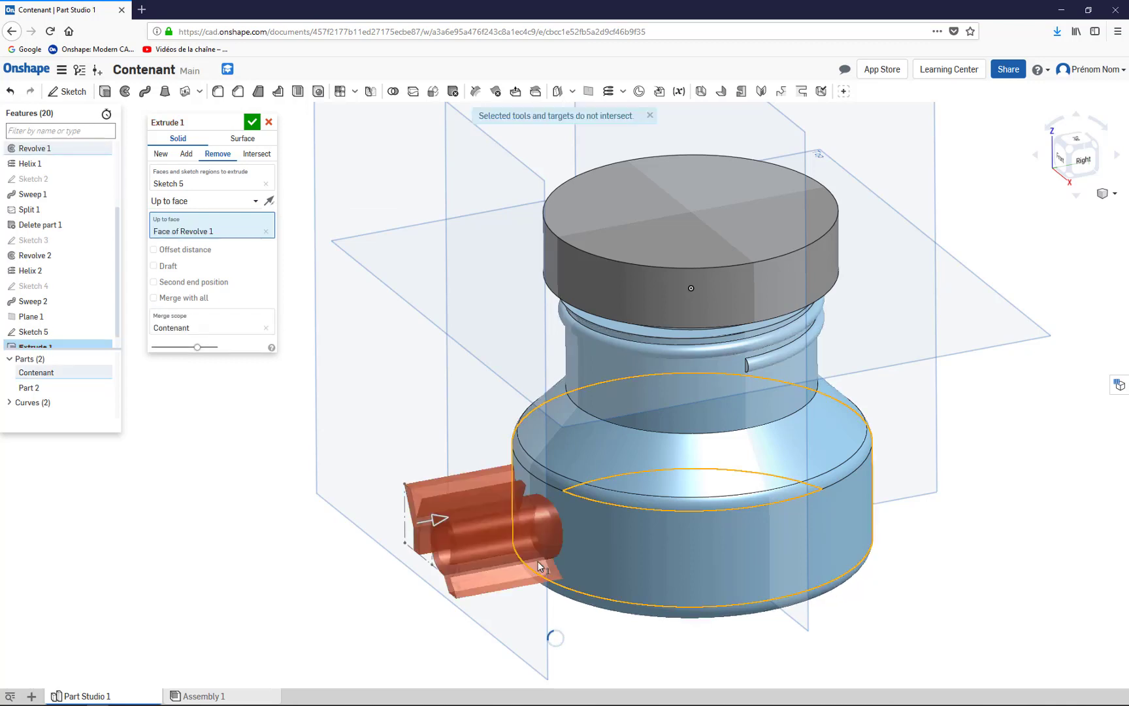
# Step: Set the cut's offset distance to 2 mm into the jar wall, accept the extrude, and check the engraved text
pyautogui.click(153, 250)
pyautogui.click(234, 251)
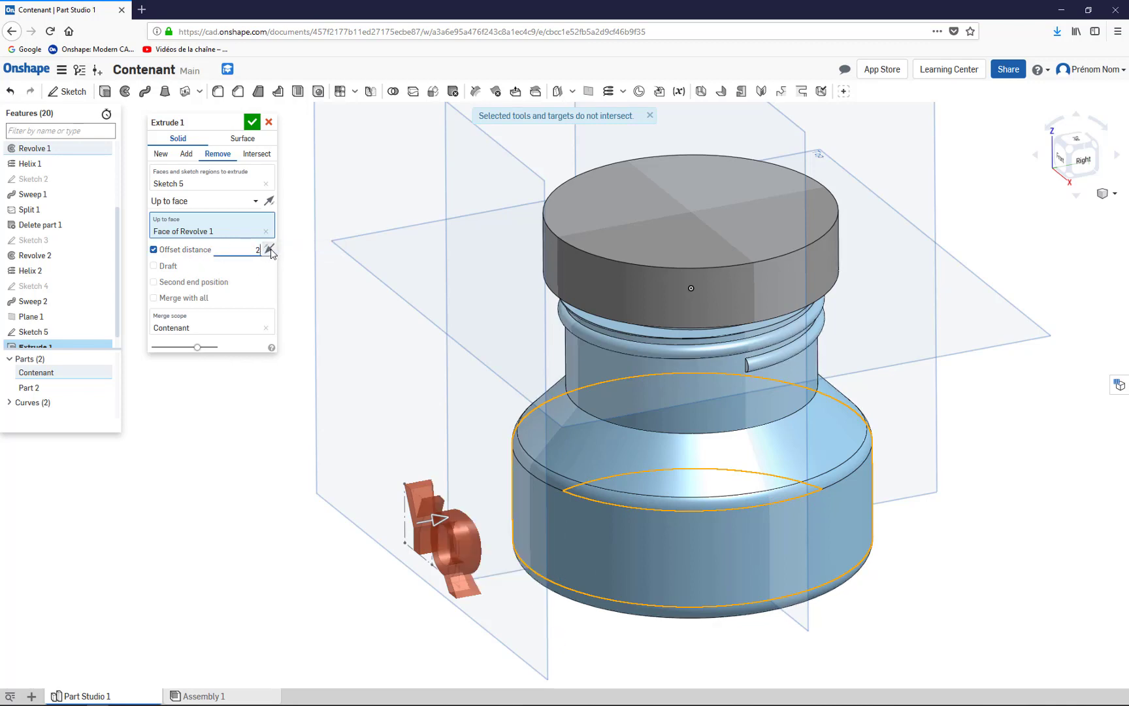
pyautogui.press('Return')
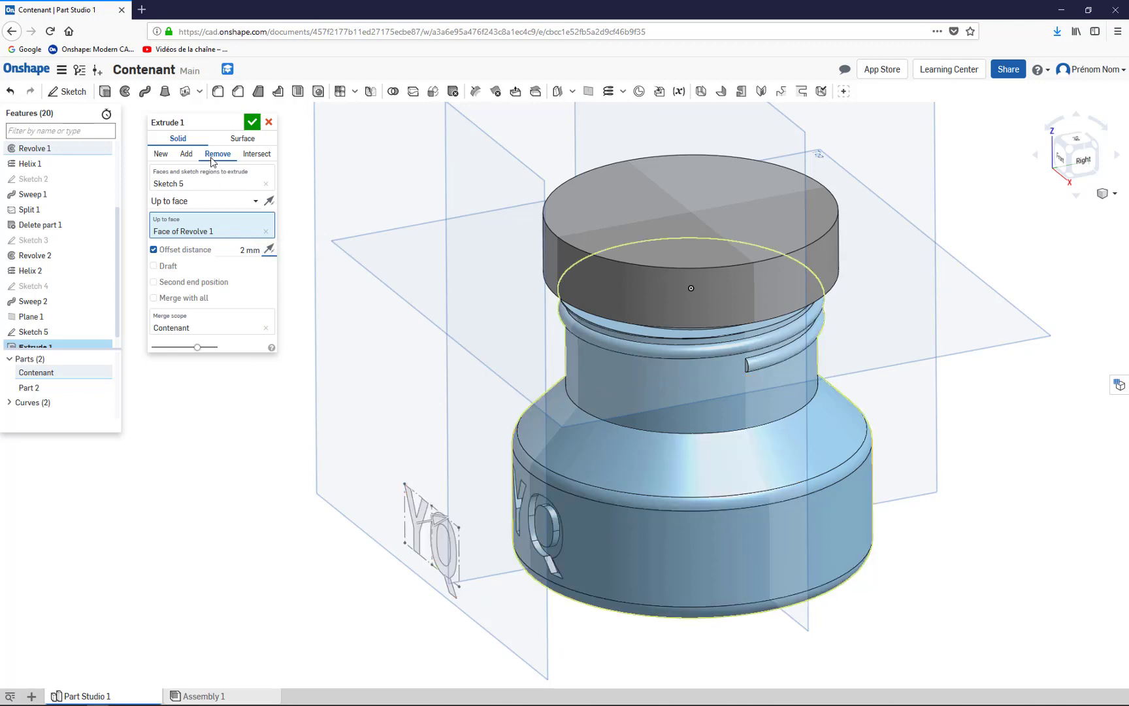
pyautogui.click(256, 124)
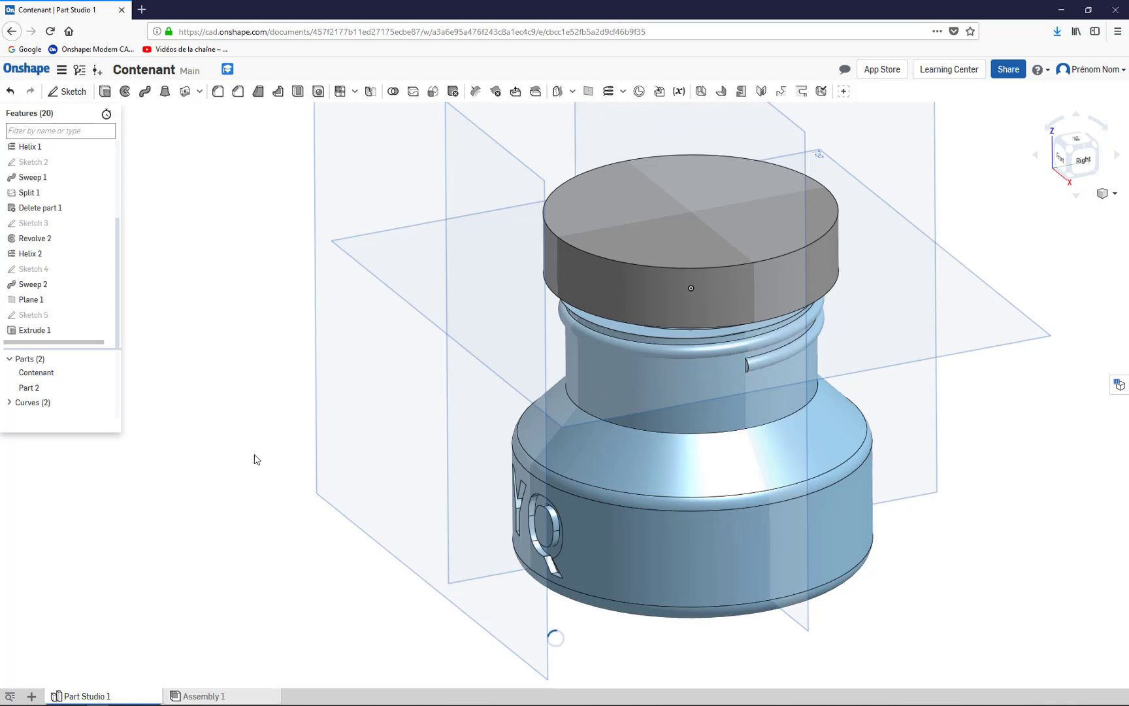
pyautogui.moveTo(252, 459)
pyautogui.mouseDown(button='right')
pyautogui.moveTo(305, 450)
pyautogui.moveTo(290, 472)
pyautogui.moveTo(267, 471)
pyautogui.moveTo(274, 461)
pyautogui.mouseUp(button='right')
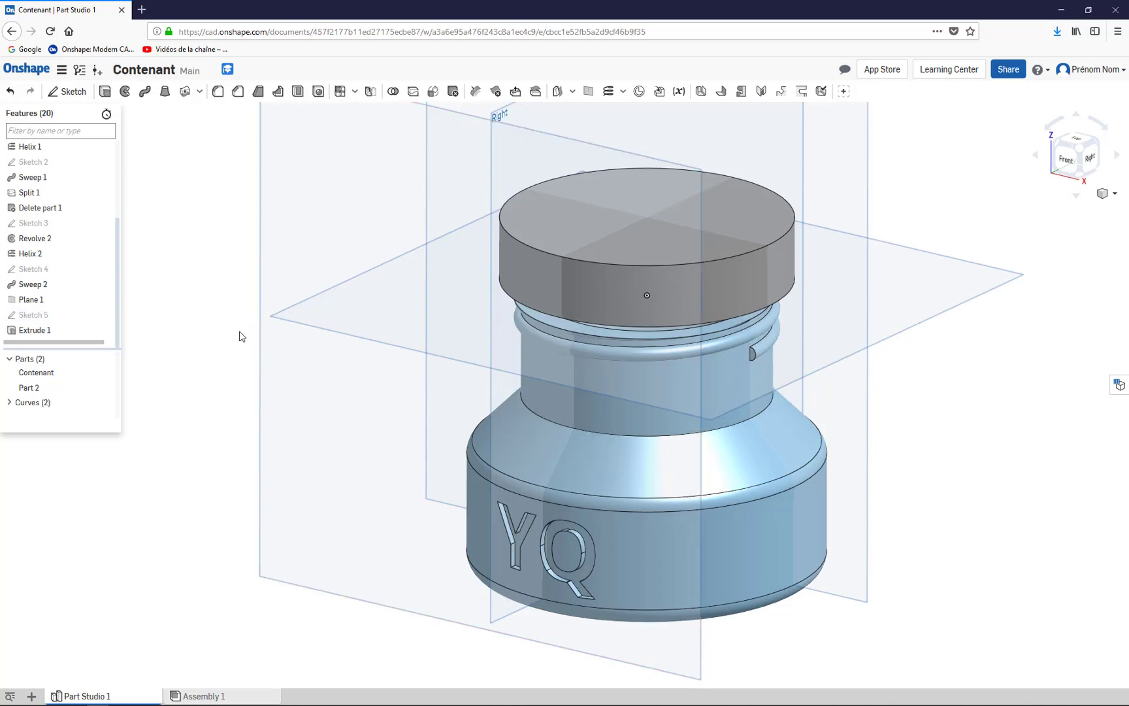